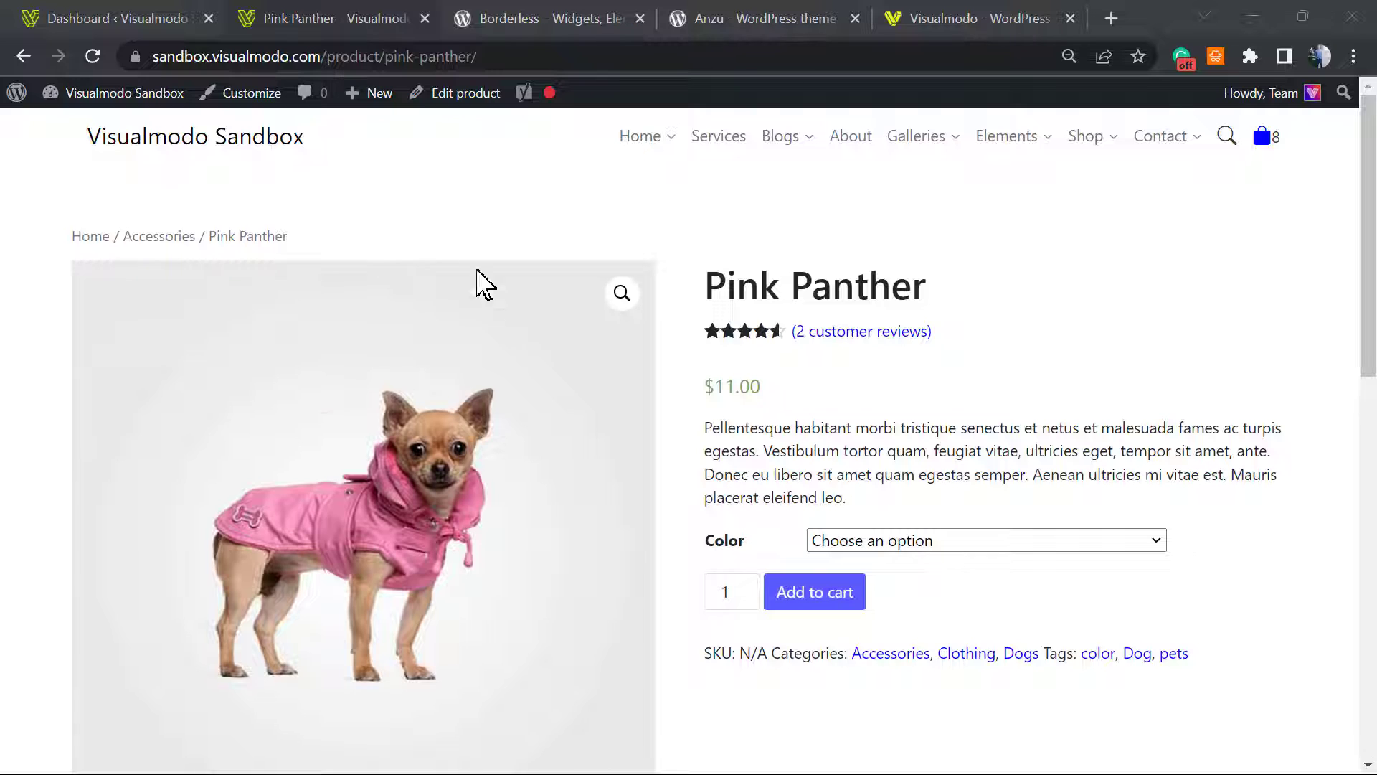
- Scroll the Pink Panther product page and select the full Description paragraph
{"action": "scroll", "coordinate": [775, 320], "scroll_direction": "down", "scroll_amount": 10}
{"action": "scroll", "coordinate": [470, 368], "scroll_direction": "up", "scroll_amount": 3}
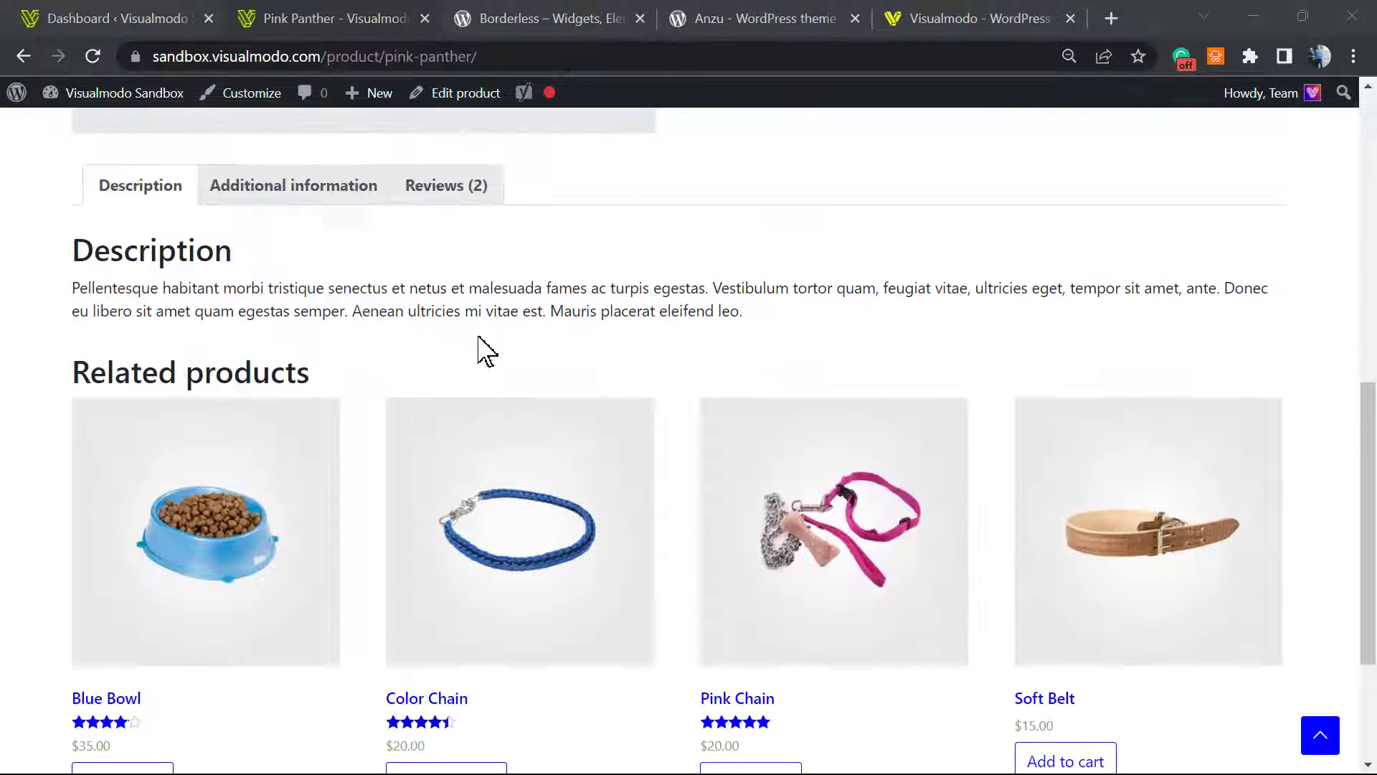
{"action": "triple_click", "coordinate": [273, 354]}
{"action": "scroll", "coordinate": [380, 452], "scroll_direction": "up", "scroll_amount": 10}
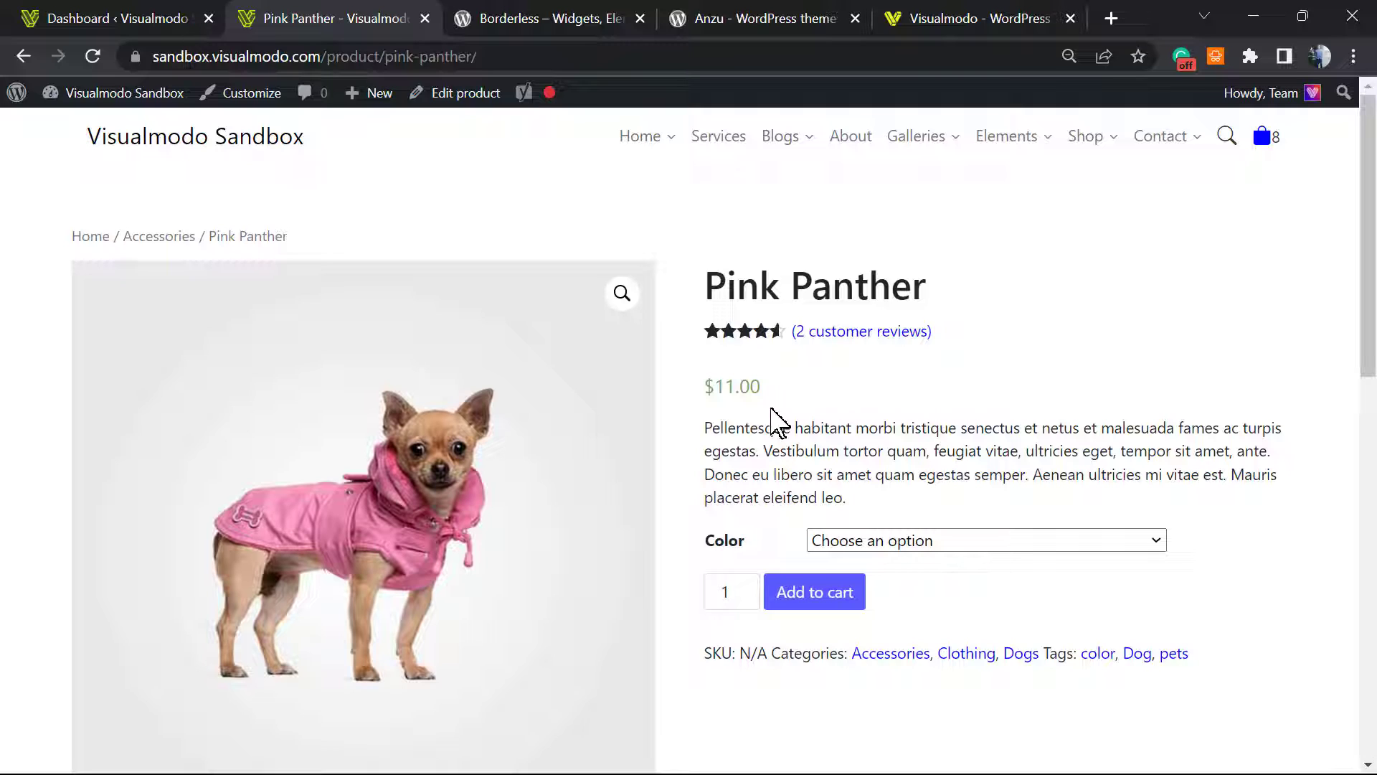
- Select the short product description, then the full Description paragraph
{"action": "triple_click", "coordinate": [913, 456]}
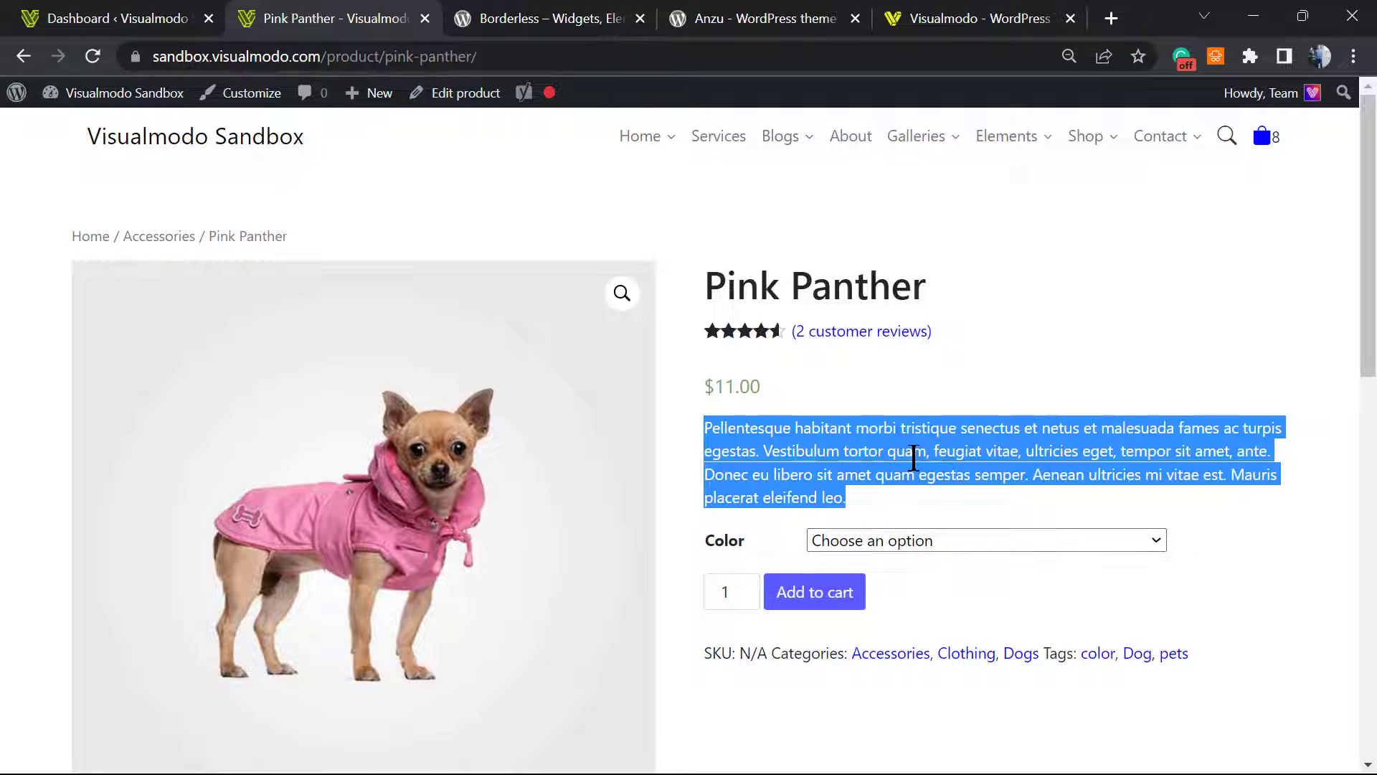
{"action": "scroll", "coordinate": [738, 419], "scroll_direction": "down", "scroll_amount": 10}
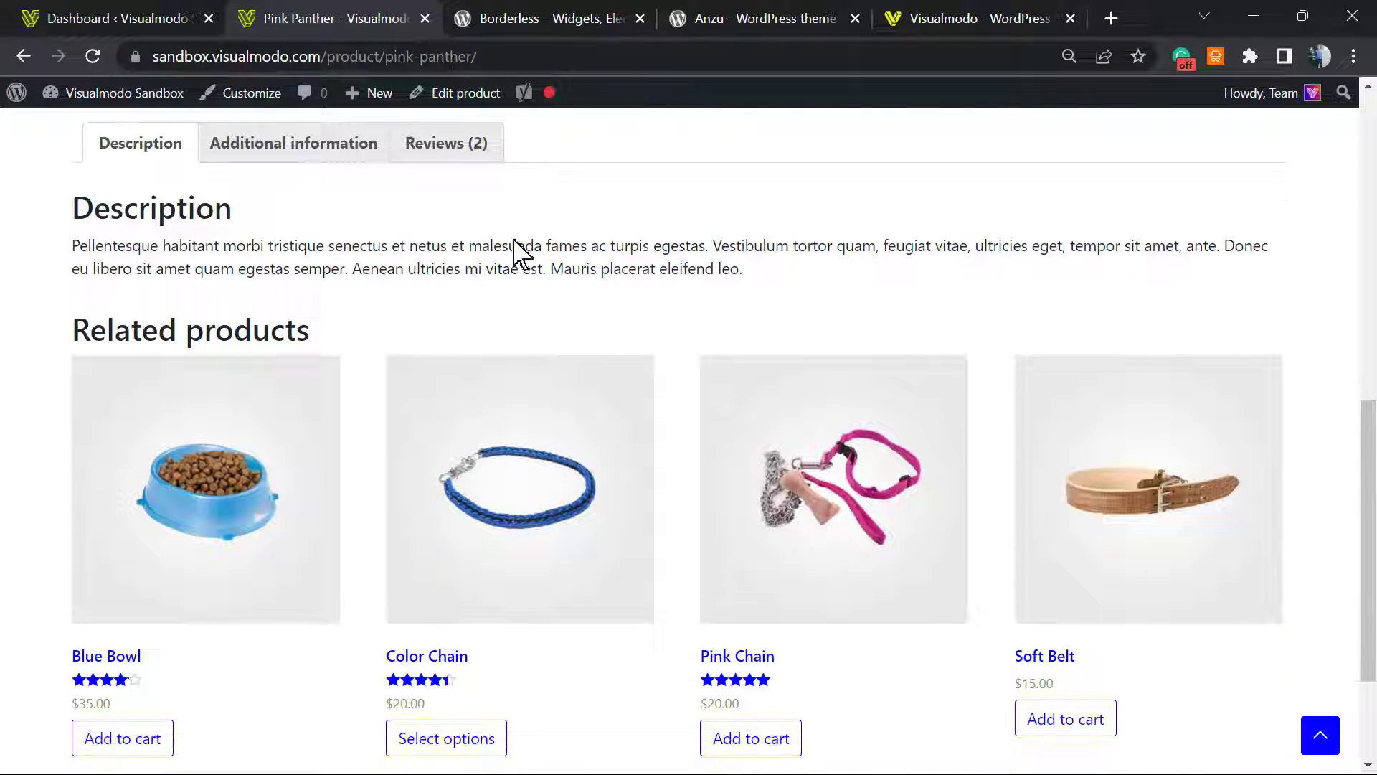
{"action": "triple_click", "coordinate": [528, 261]}
{"action": "scroll", "coordinate": [778, 323], "scroll_direction": "up", "scroll_amount": 6}
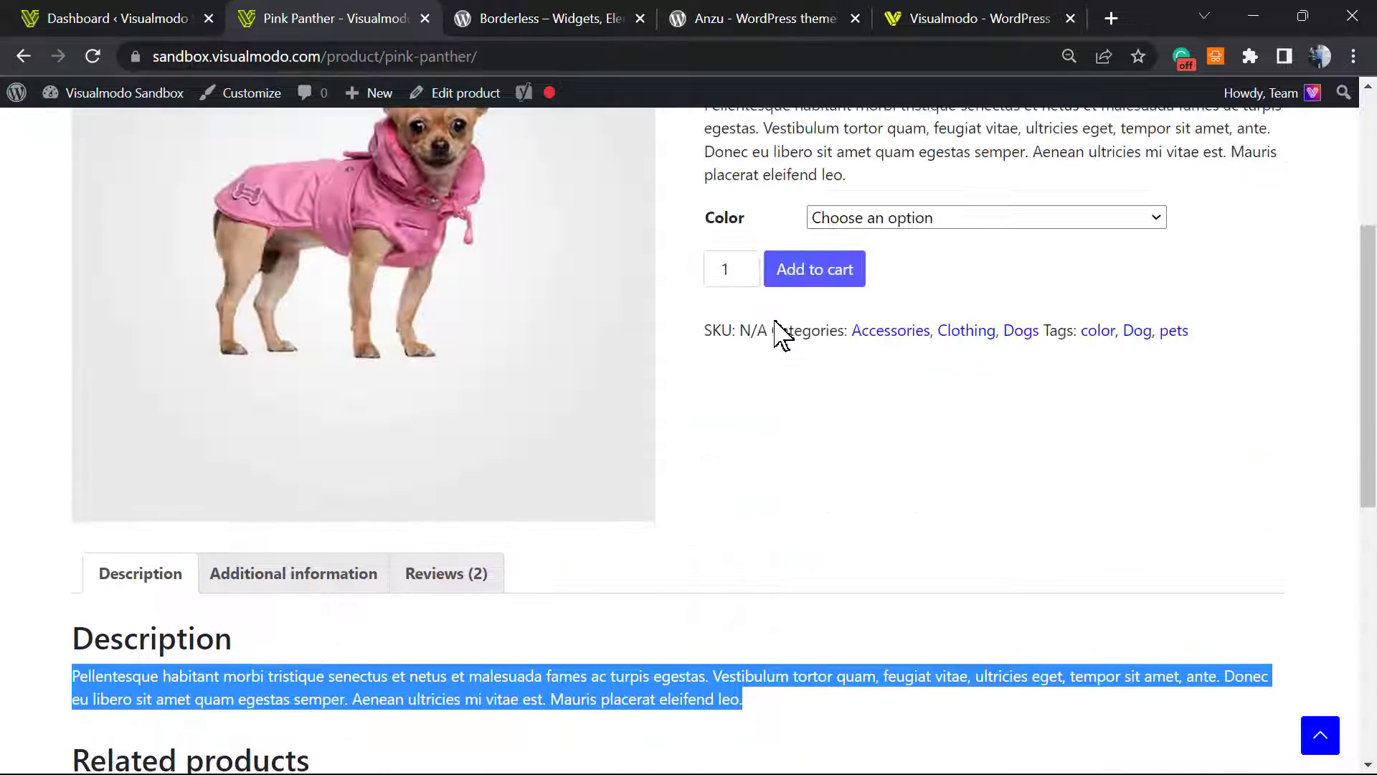
{"action": "scroll", "coordinate": [782, 335], "scroll_direction": "up", "scroll_amount": 4}
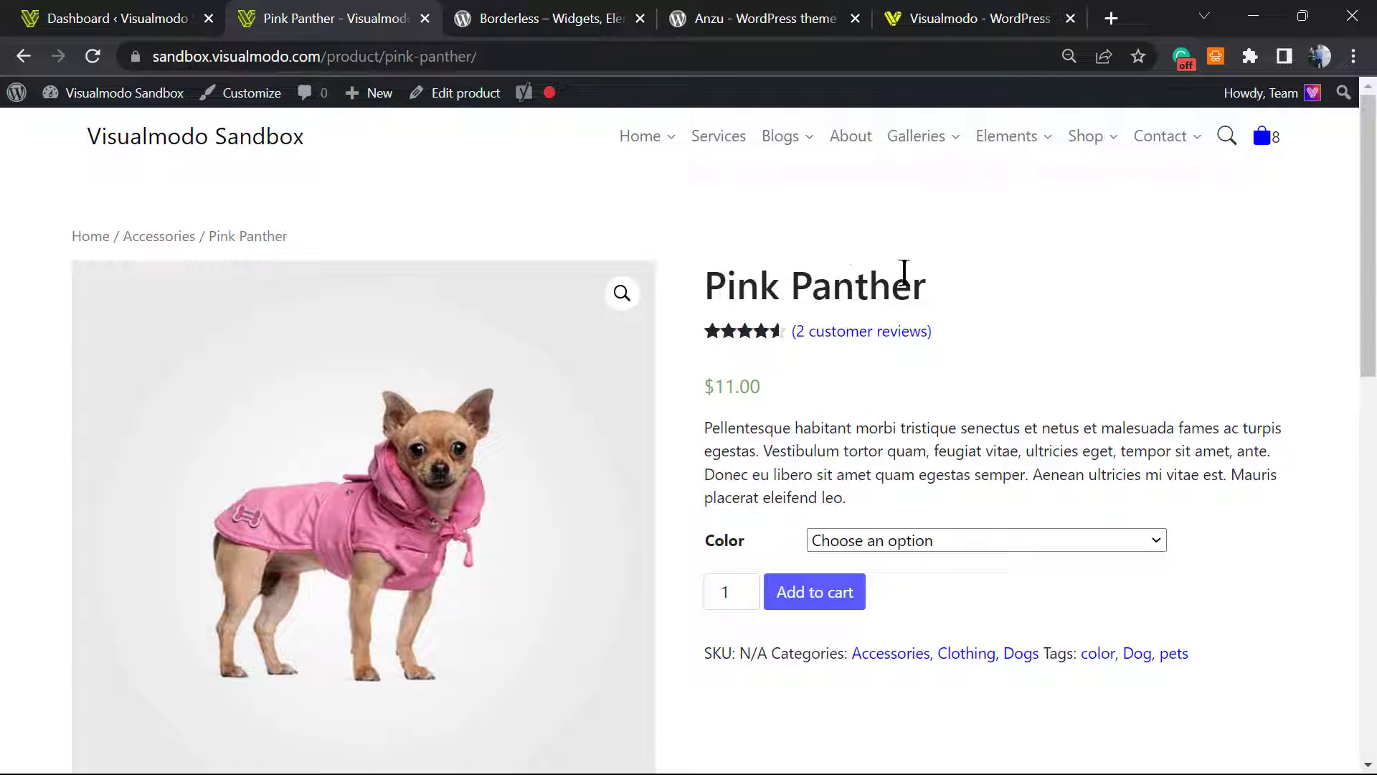
- Select the word 'est' in the description, then the entire description paragraph
{"action": "scroll", "coordinate": [870, 301], "scroll_direction": "down", "scroll_amount": 7}
{"action": "left_click", "coordinate": [519, 495]}
{"action": "double_click", "coordinate": [522, 482]}
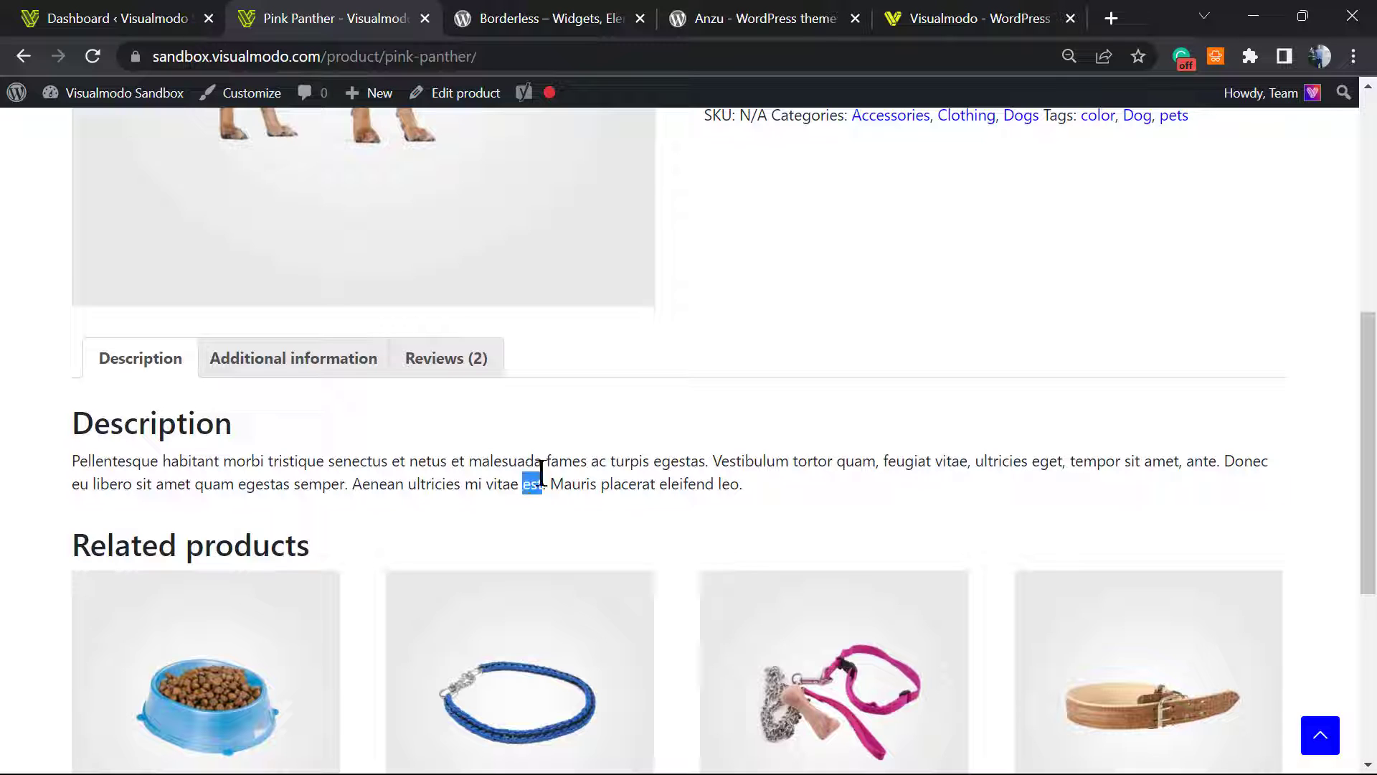
{"action": "scroll", "coordinate": [588, 466], "scroll_direction": "up", "scroll_amount": 7}
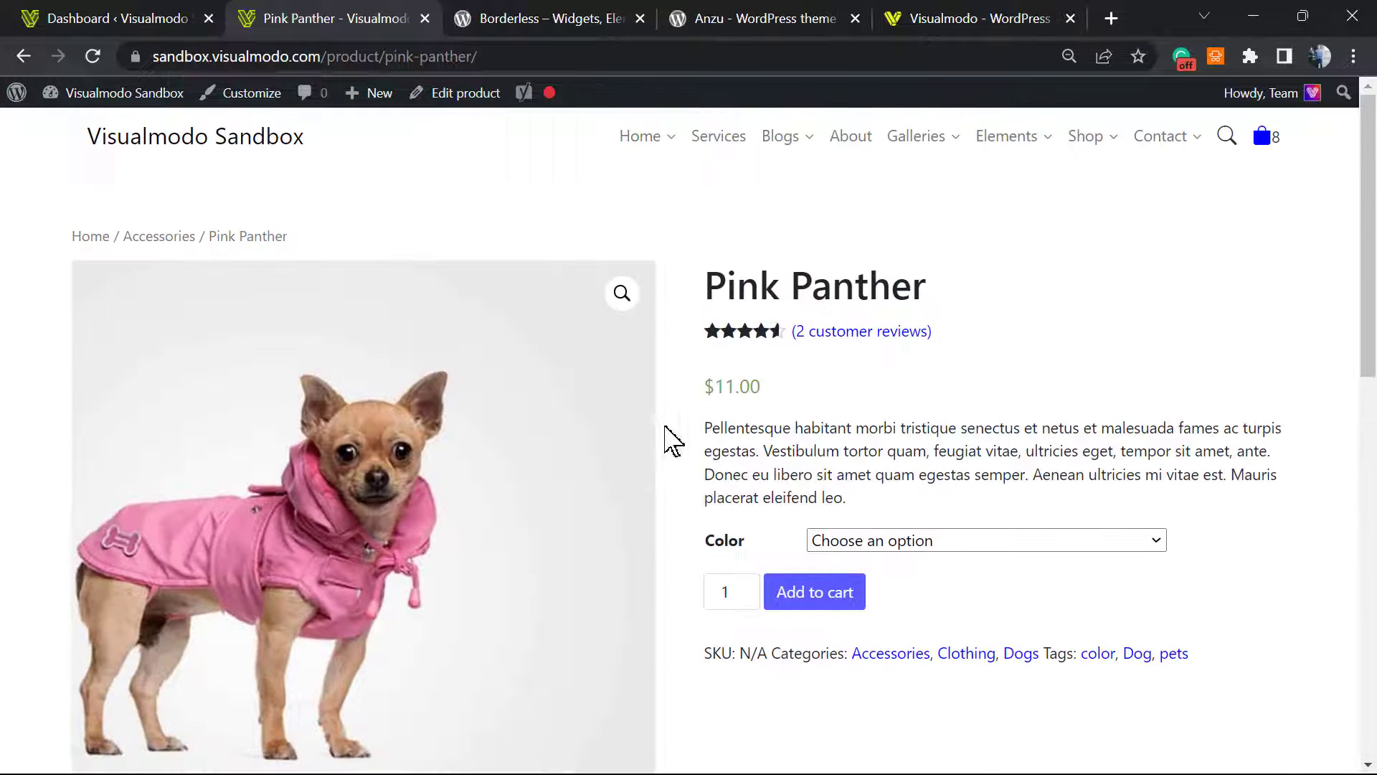
{"action": "scroll", "coordinate": [645, 431], "scroll_direction": "down", "scroll_amount": 6}
{"action": "triple_click", "coordinate": [368, 591]}
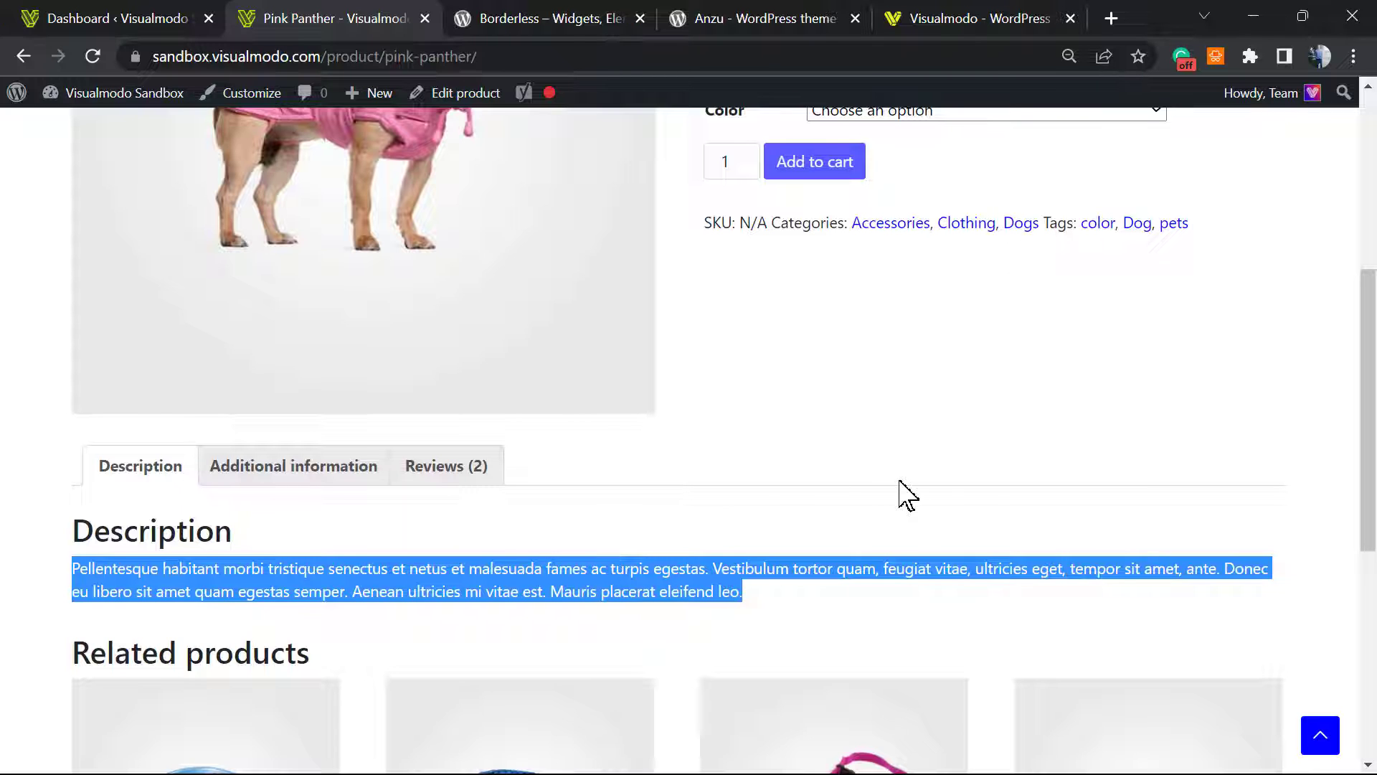
{"action": "scroll", "coordinate": [897, 493], "scroll_direction": "up", "scroll_amount": 6}
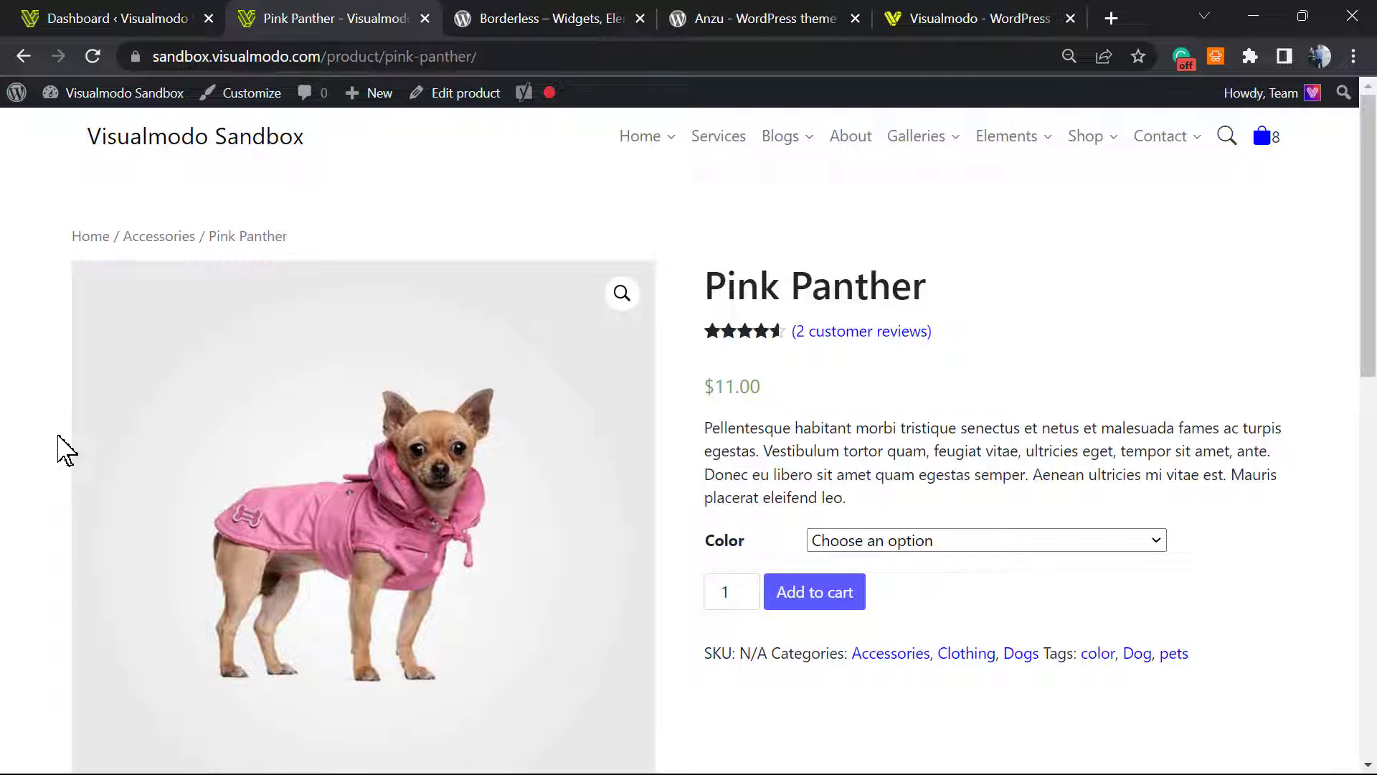
- Switch to the WordPress admin Dashboard and bring up Elementor's sidebar flyout menu
{"action": "left_click", "coordinate": [54, 14]}
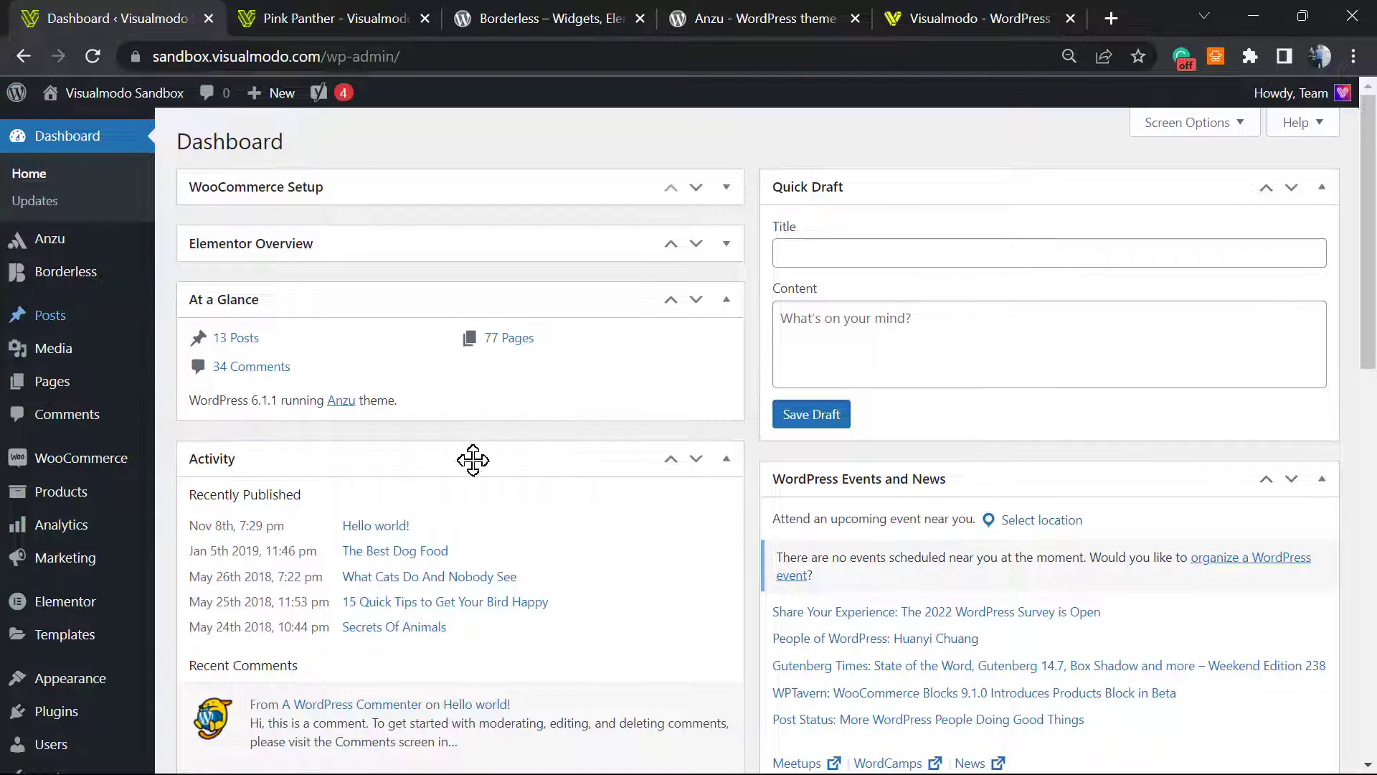
{"action": "scroll", "coordinate": [387, 450], "scroll_direction": "down", "scroll_amount": 5}
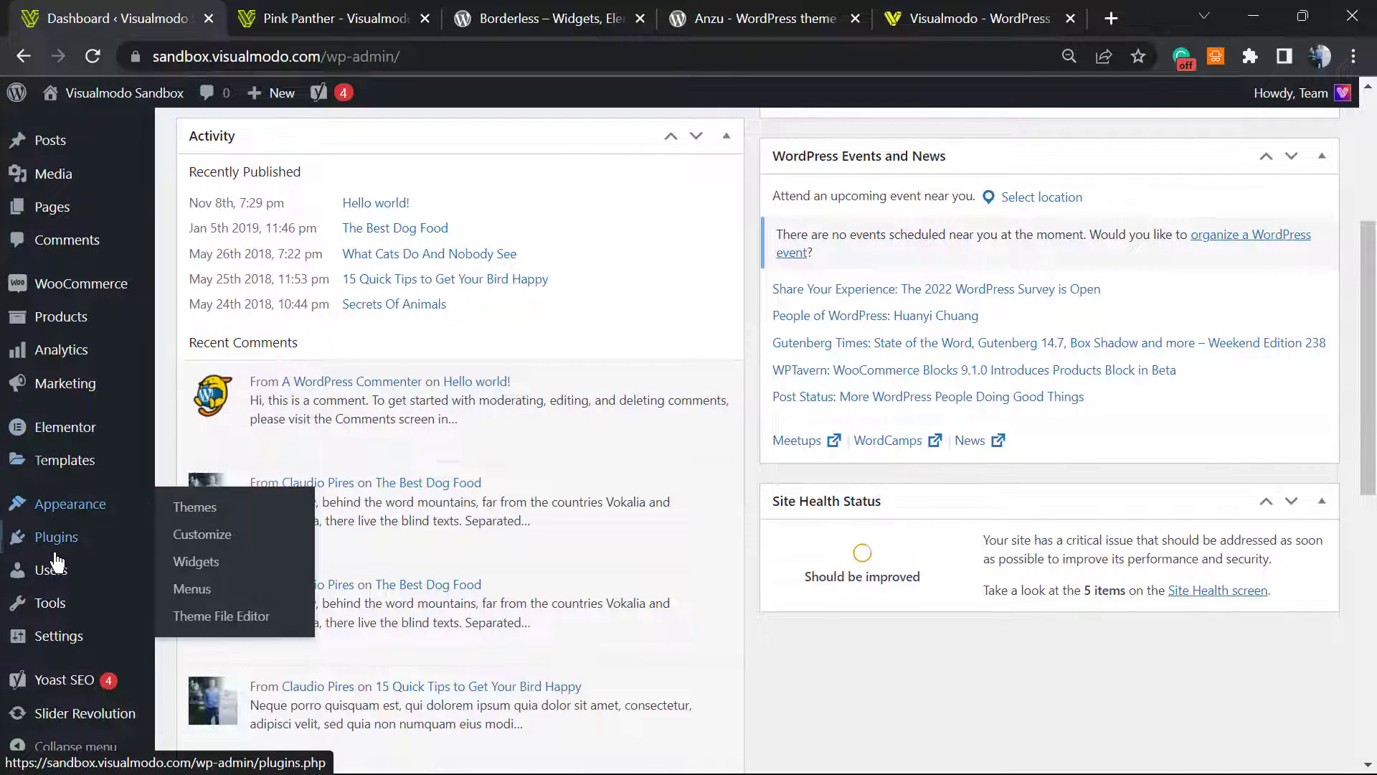
{"action": "mouse_move", "coordinate": [57, 556]}
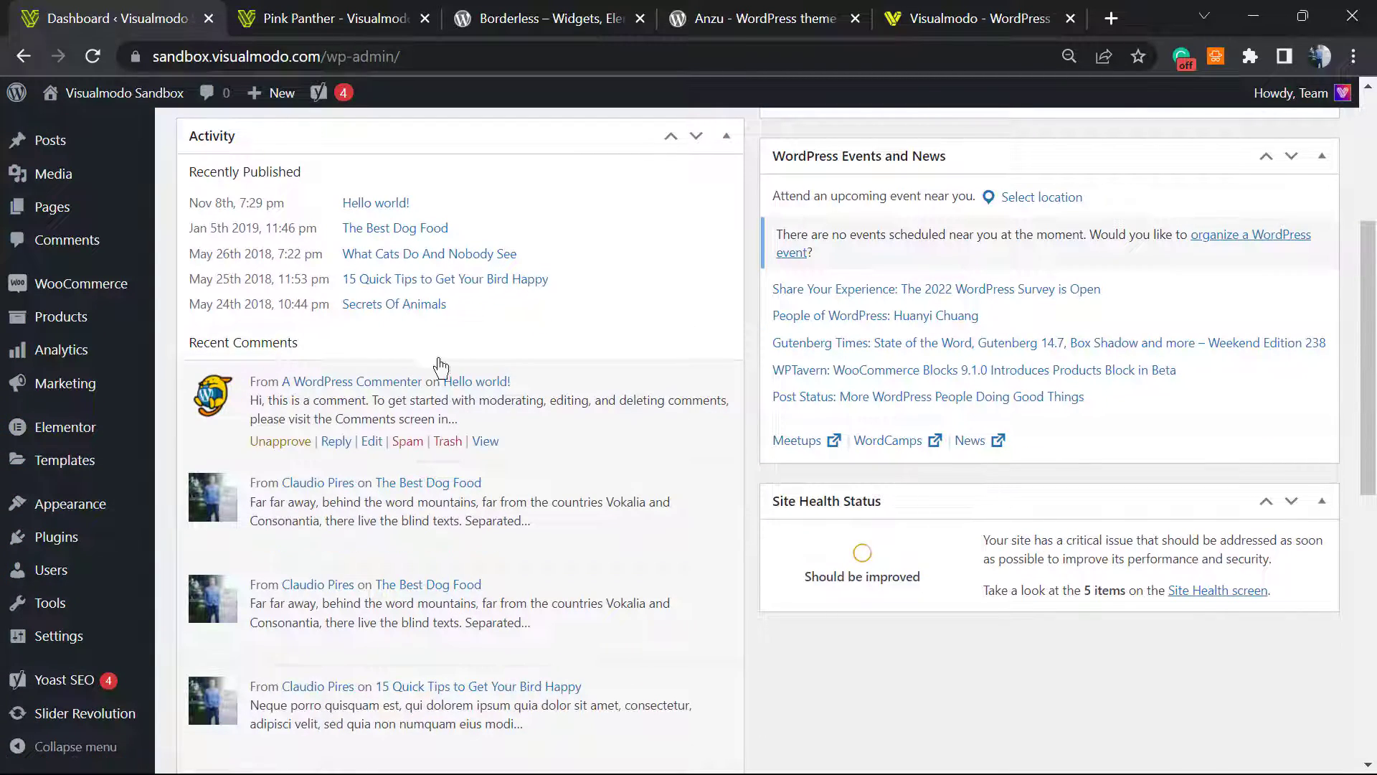
{"action": "mouse_move", "coordinate": [55, 428]}
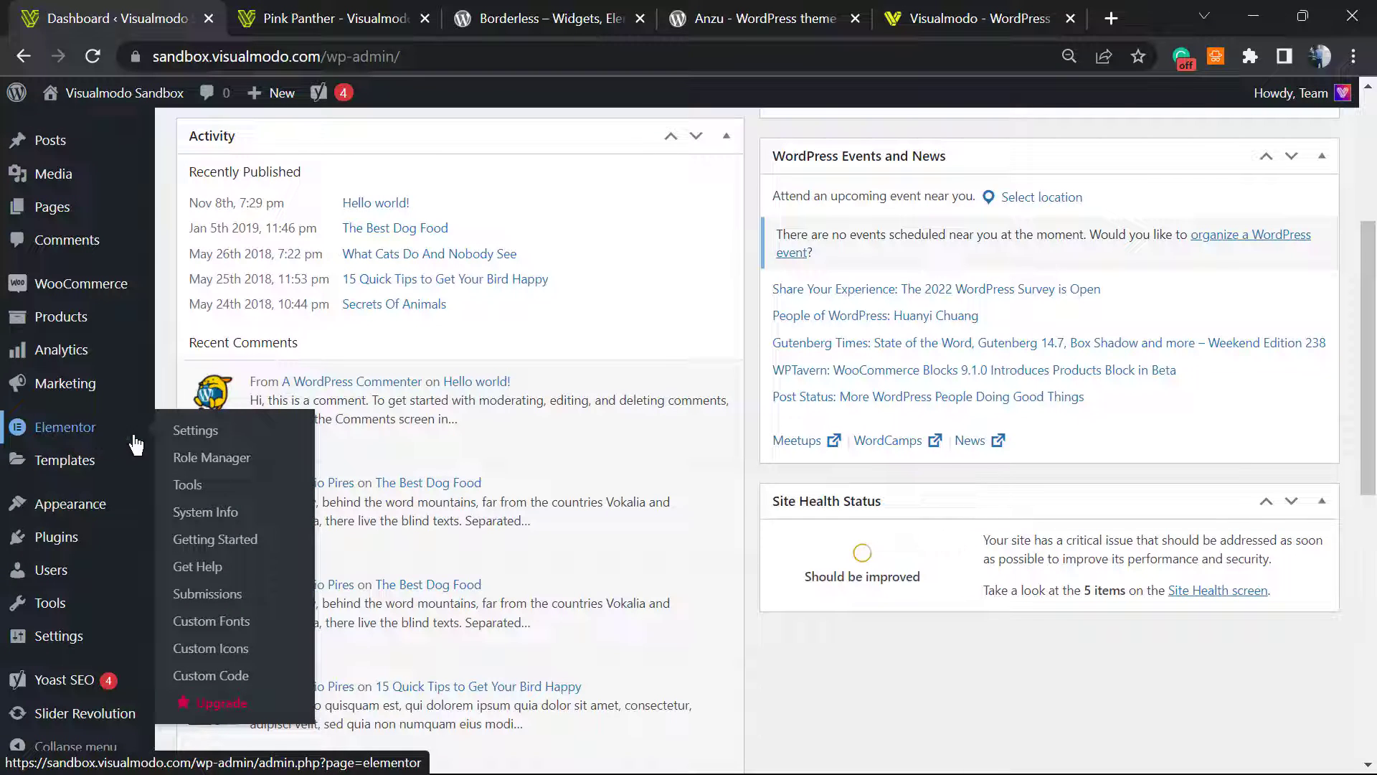
- Open Elementor's General settings and locate the Post Types option
{"action": "left_click", "coordinate": [215, 434]}
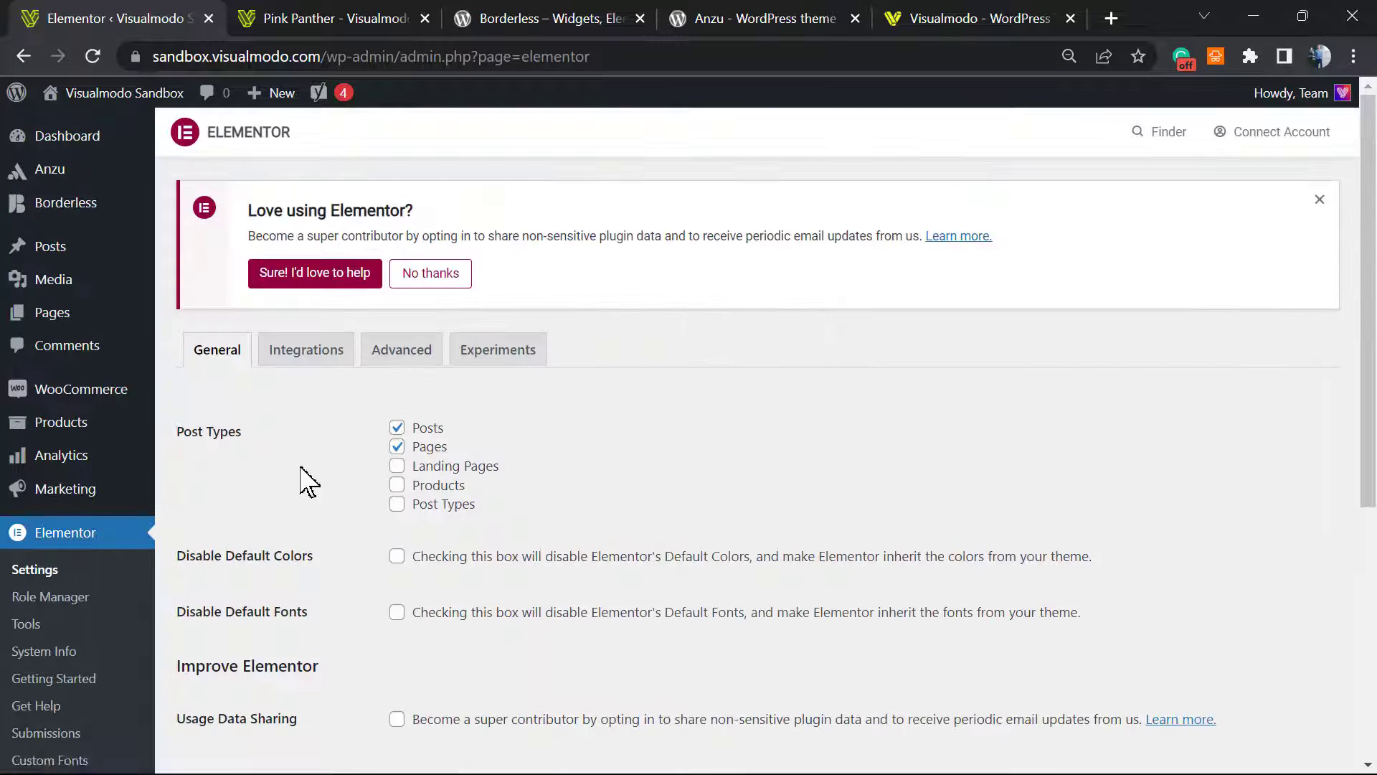
{"action": "triple_click", "coordinate": [209, 436]}
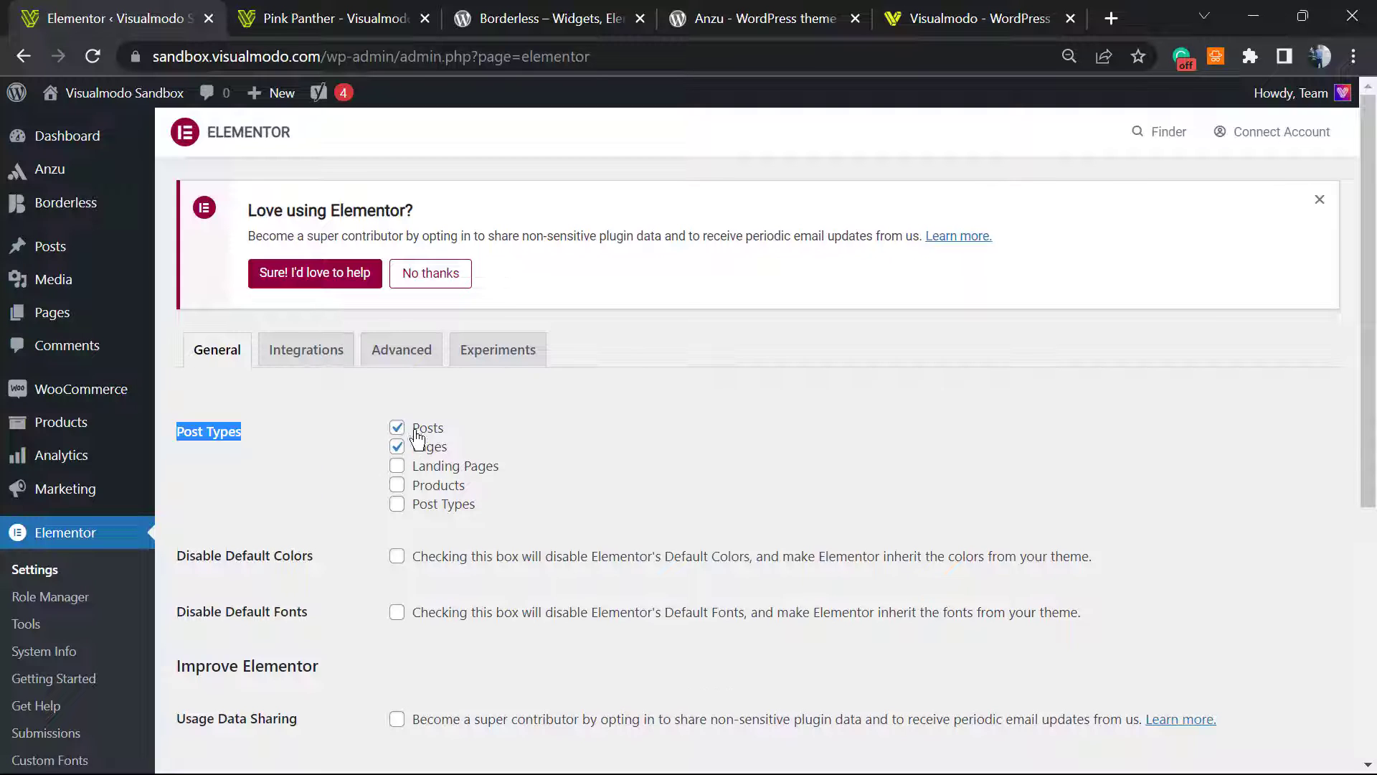
{"action": "mouse_move", "coordinate": [82, 223]}
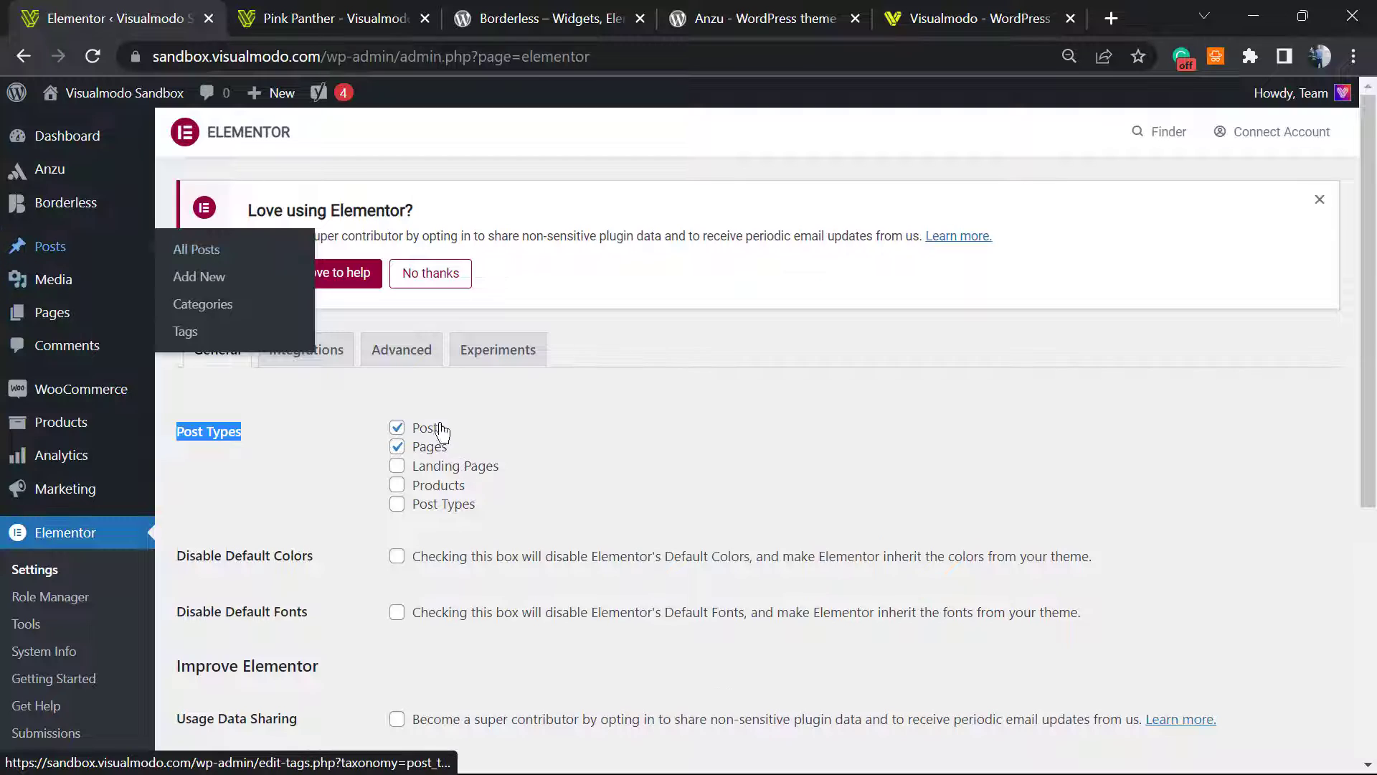
{"action": "mouse_move", "coordinate": [95, 324]}
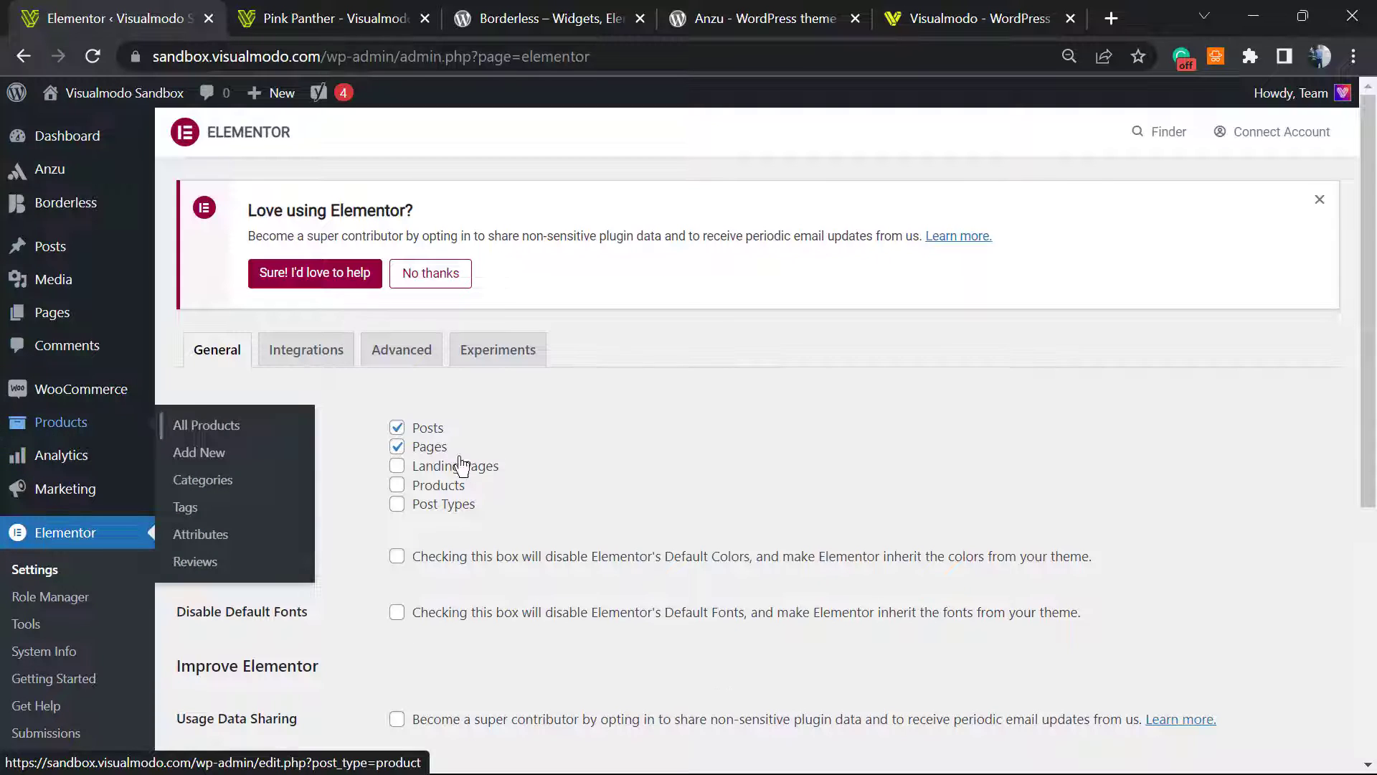
- Tick Products under Post Types and save the Elementor settings
{"action": "left_click", "coordinate": [425, 489]}
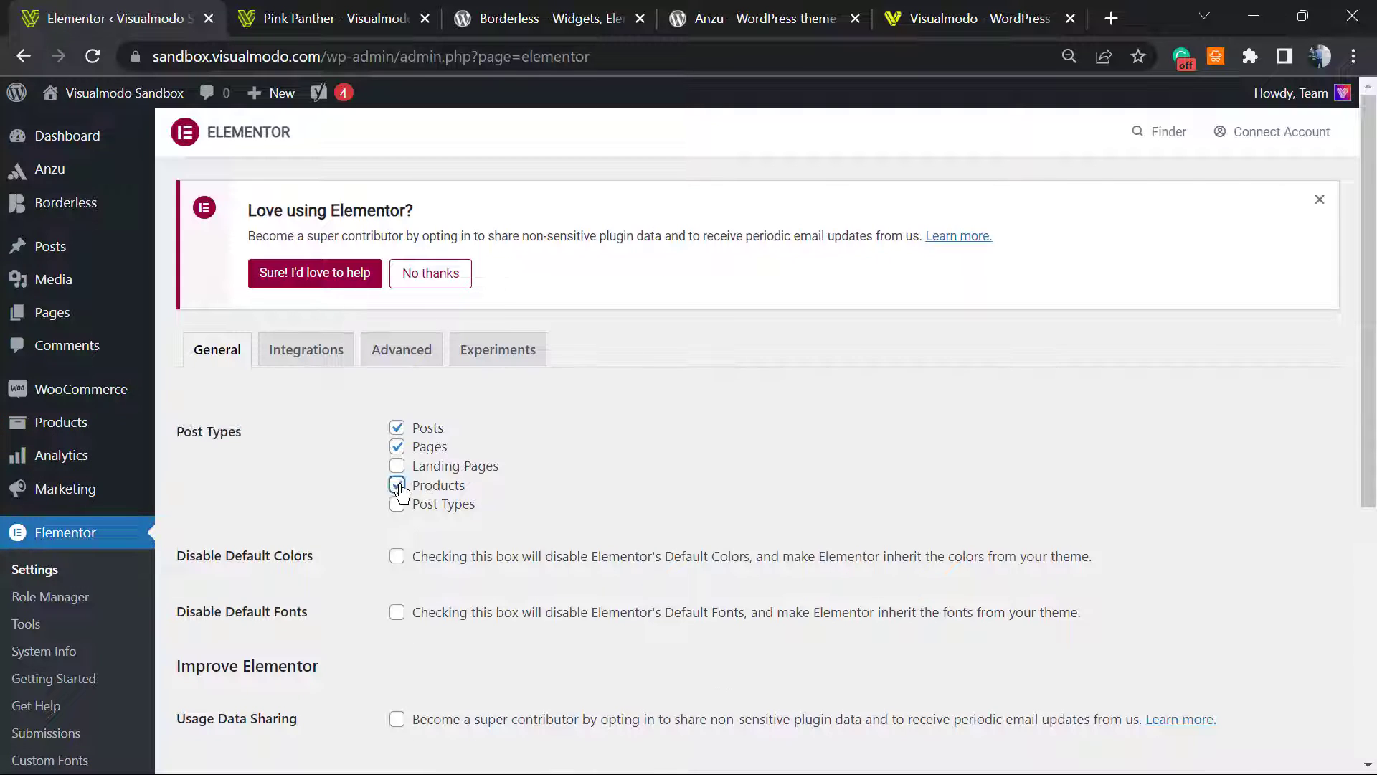
{"action": "left_click", "coordinate": [402, 485]}
{"action": "scroll", "coordinate": [344, 485], "scroll_direction": "down", "scroll_amount": 5}
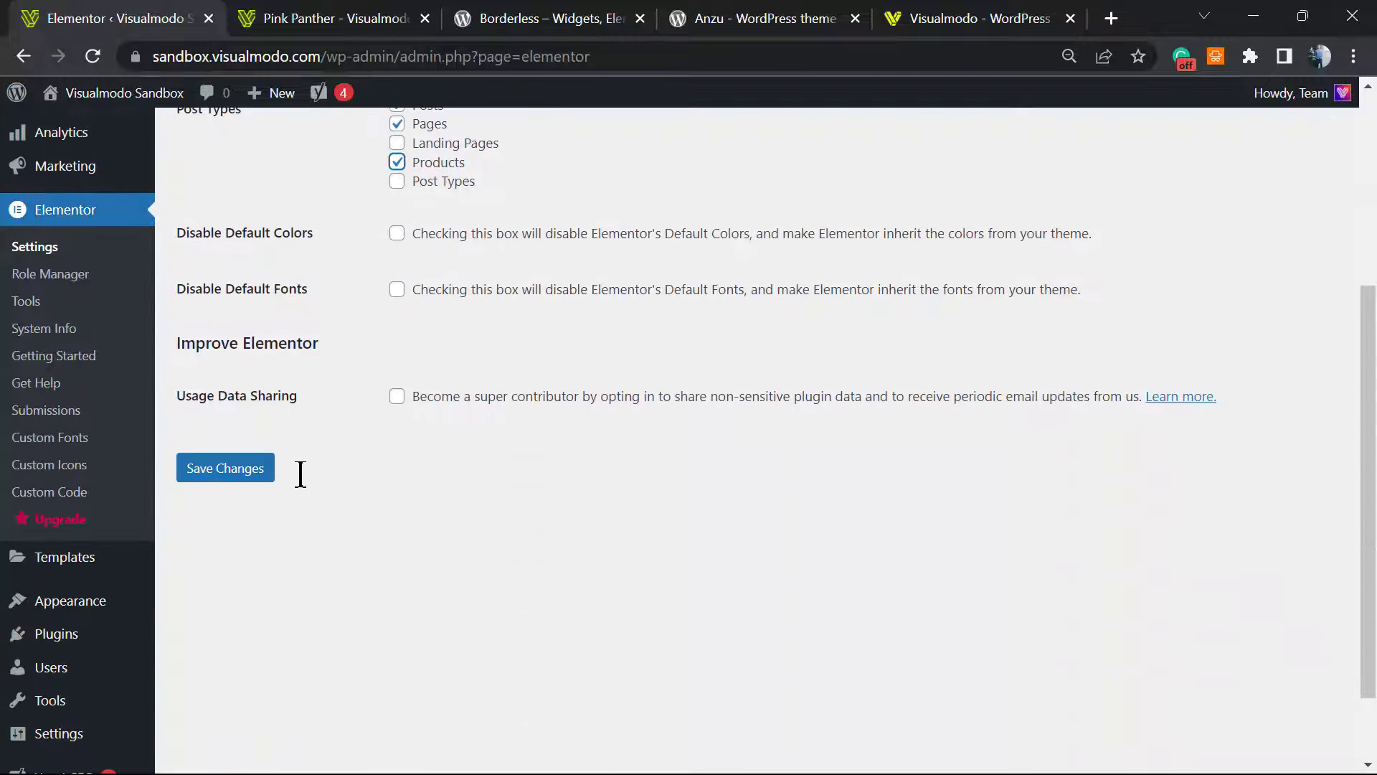
{"action": "left_click", "coordinate": [213, 482]}
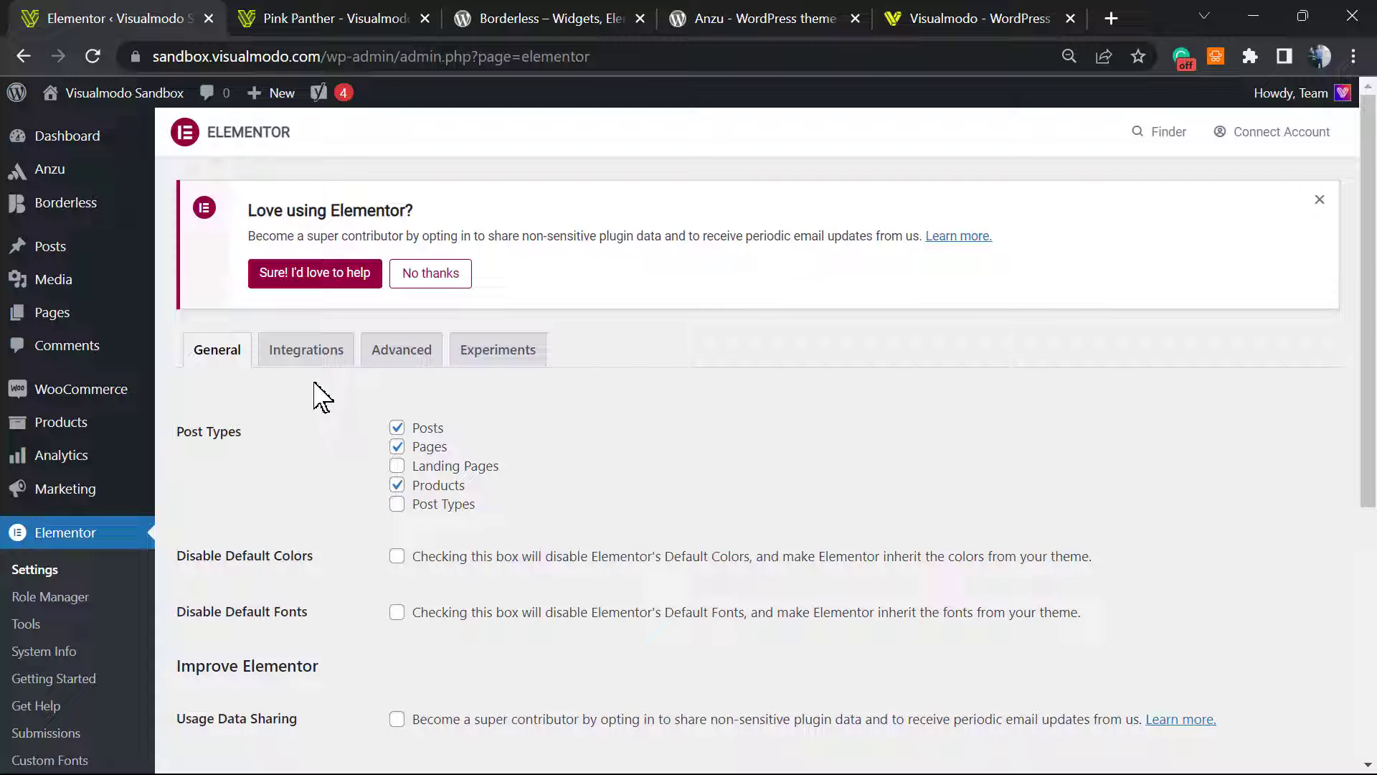
{"action": "scroll", "coordinate": [224, 394], "scroll_direction": "down", "scroll_amount": 4}
{"action": "scroll", "coordinate": [237, 440], "scroll_direction": "up", "scroll_amount": 4}
{"action": "mouse_move", "coordinate": [112, 431]}
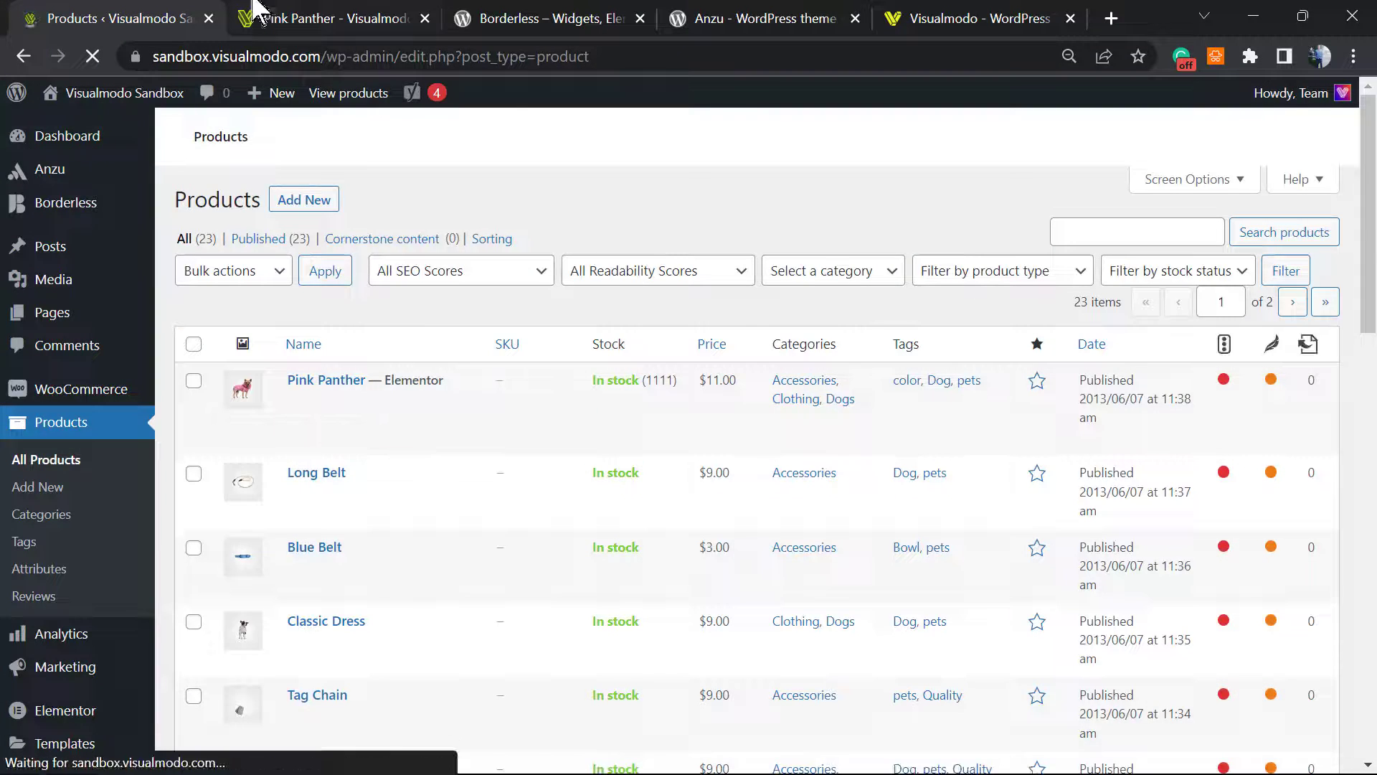
- Reload the Pink Panther storefront page, then open the product for editing from the Products list
{"action": "left_click", "coordinate": [272, 17]}
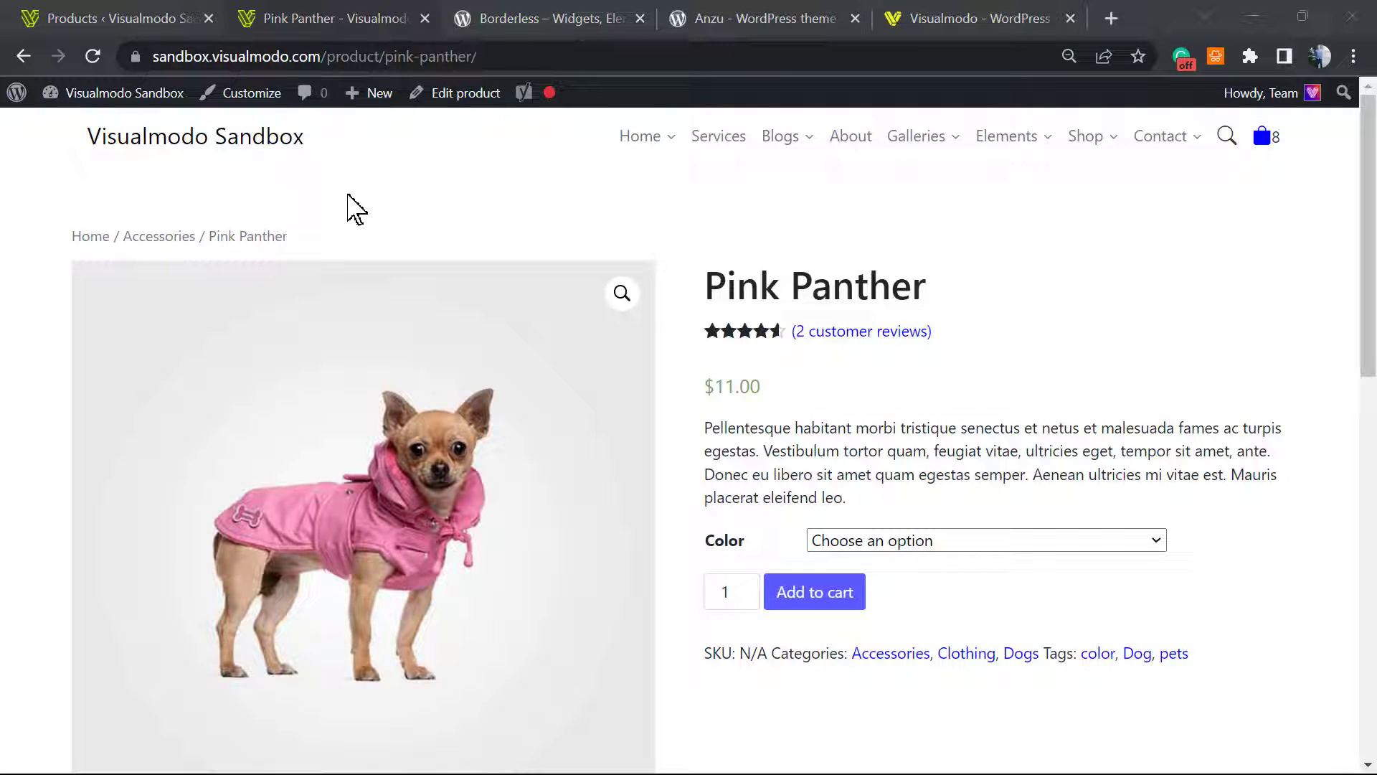
{"action": "left_click", "coordinate": [83, 58]}
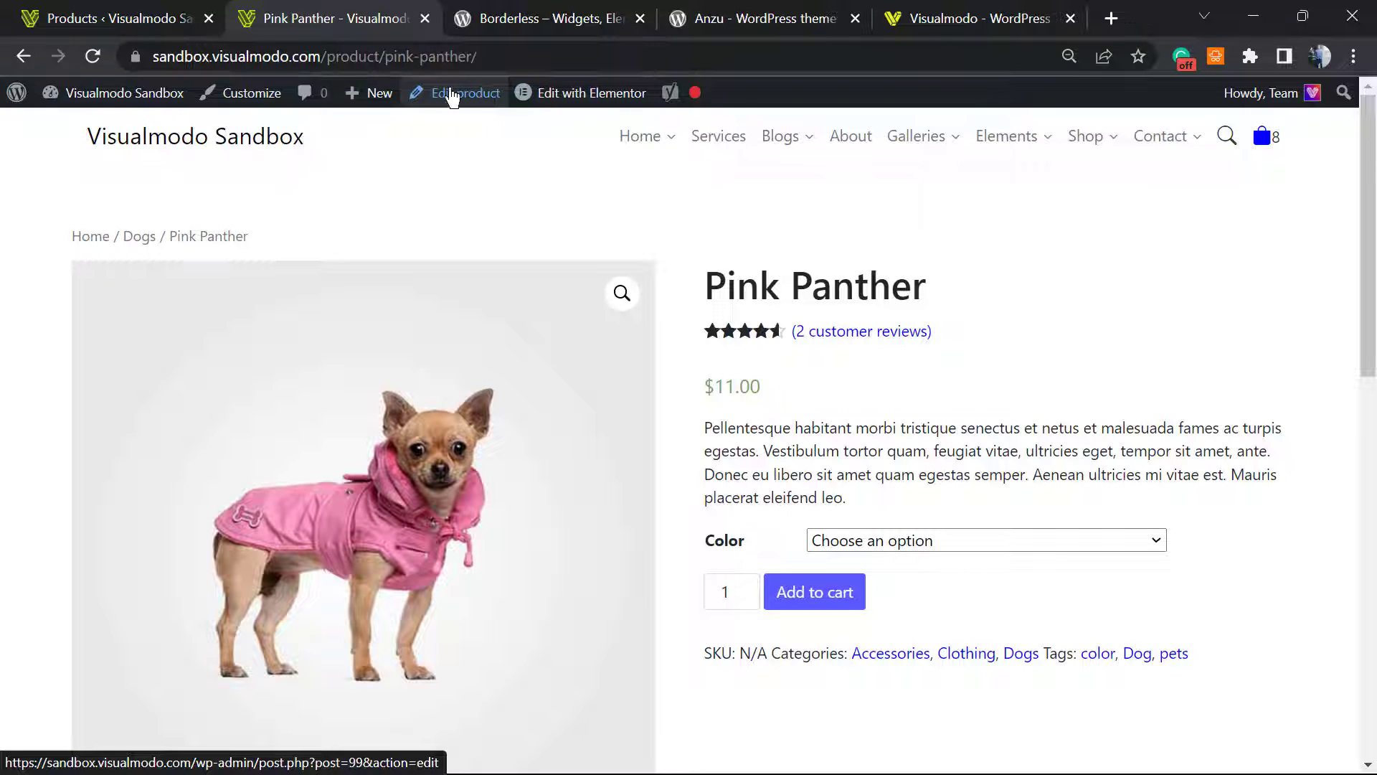
{"action": "mouse_move", "coordinate": [556, 104]}
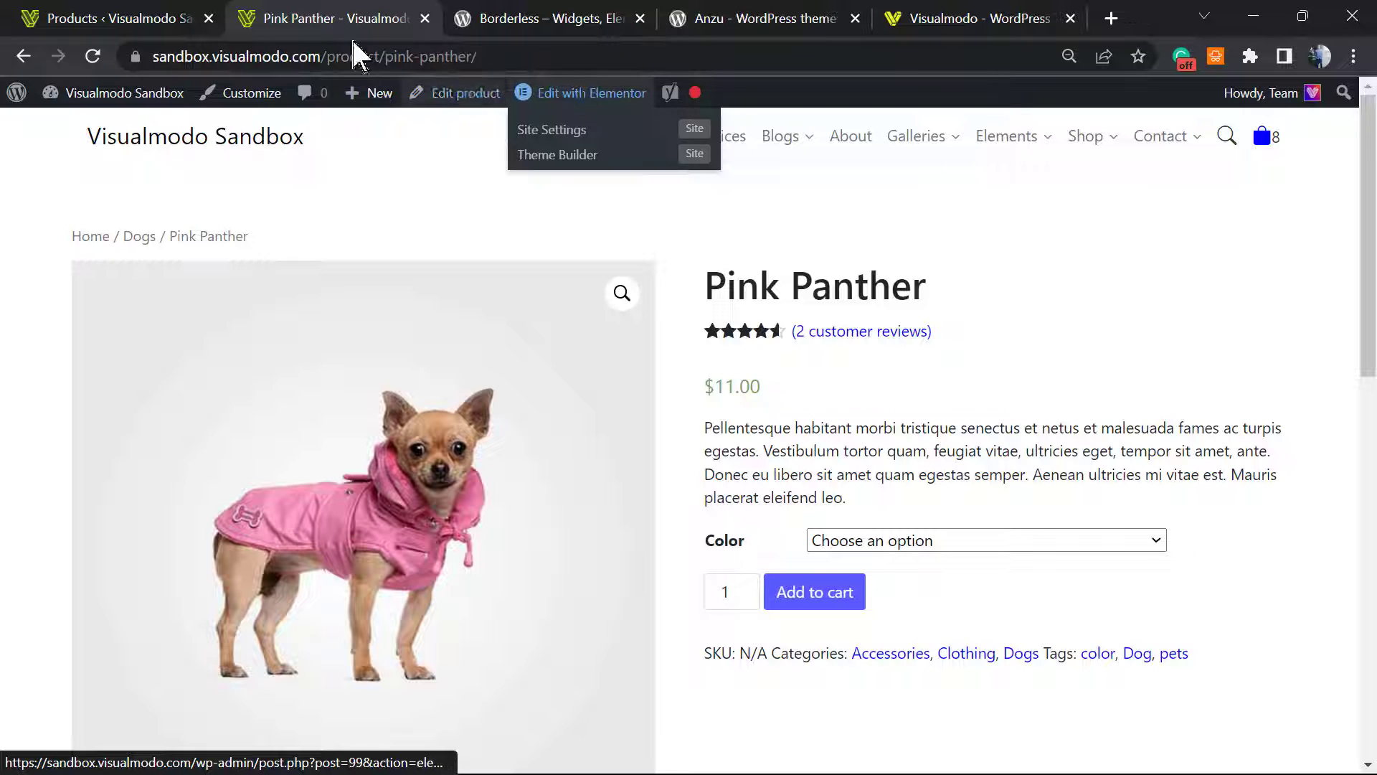
{"action": "left_click", "coordinate": [164, 13]}
{"action": "scroll", "coordinate": [402, 423], "scroll_direction": "down", "scroll_amount": 3}
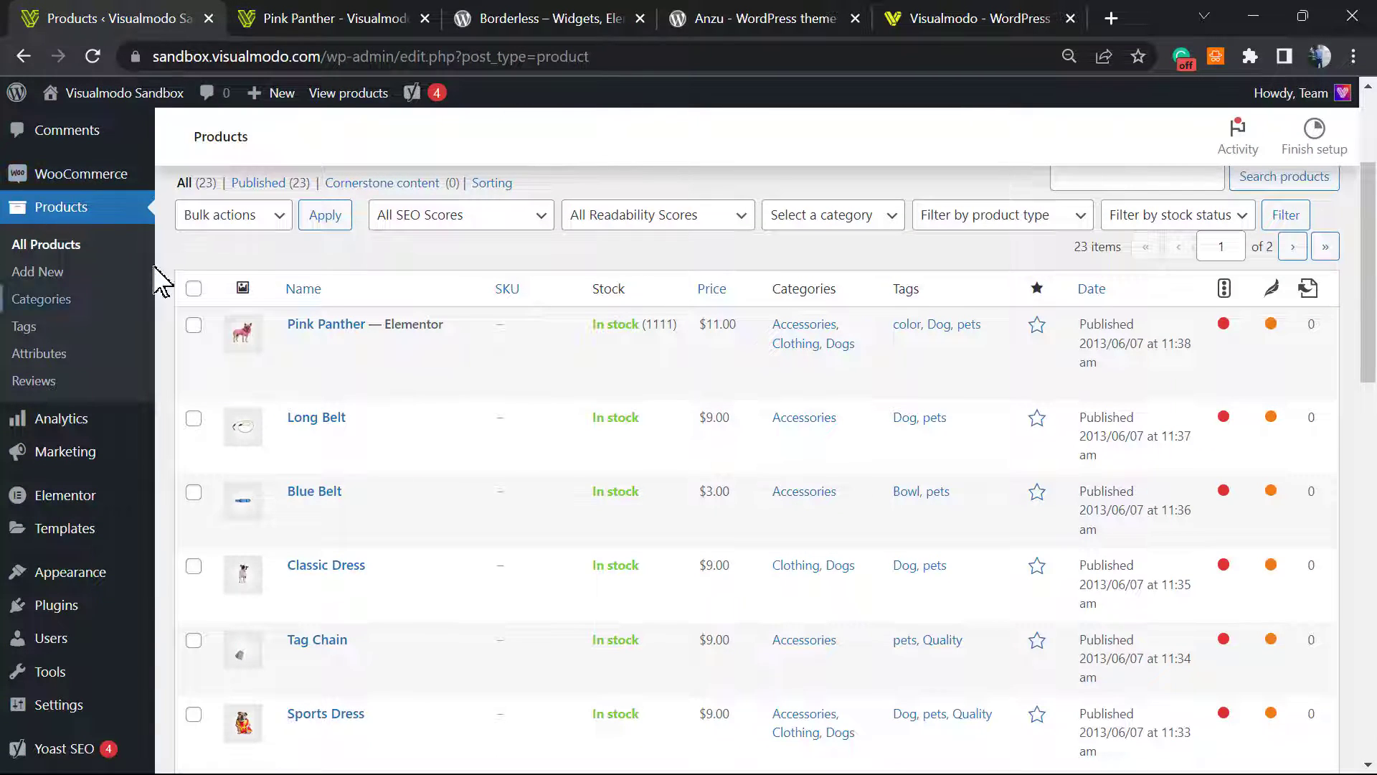
{"action": "scroll", "coordinate": [373, 399], "scroll_direction": "up", "scroll_amount": 3}
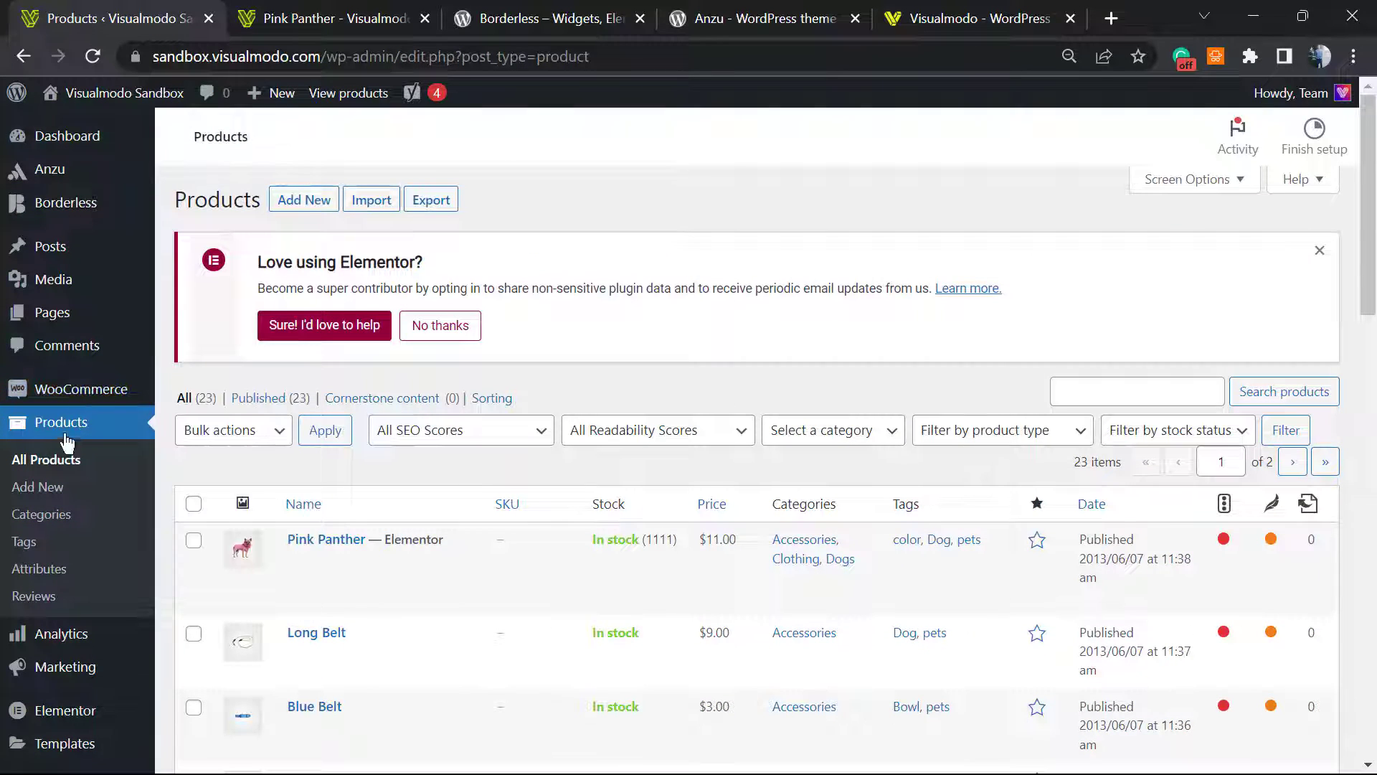
{"action": "left_click", "coordinate": [331, 541]}
- Compare Pink Panther's edit screen with its live storefront page in the neighbouring tab
{"action": "left_click", "coordinate": [401, 15]}
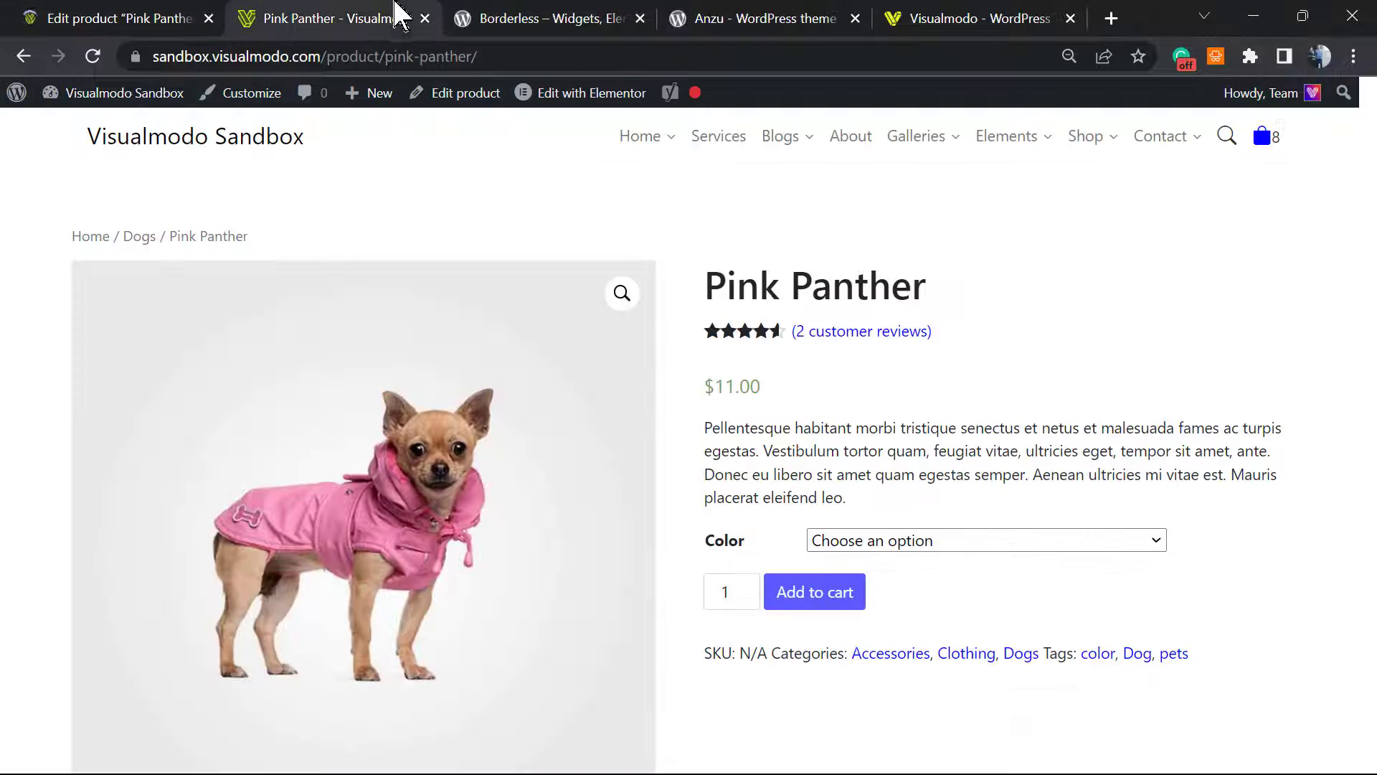
{"action": "left_click", "coordinate": [54, 13]}
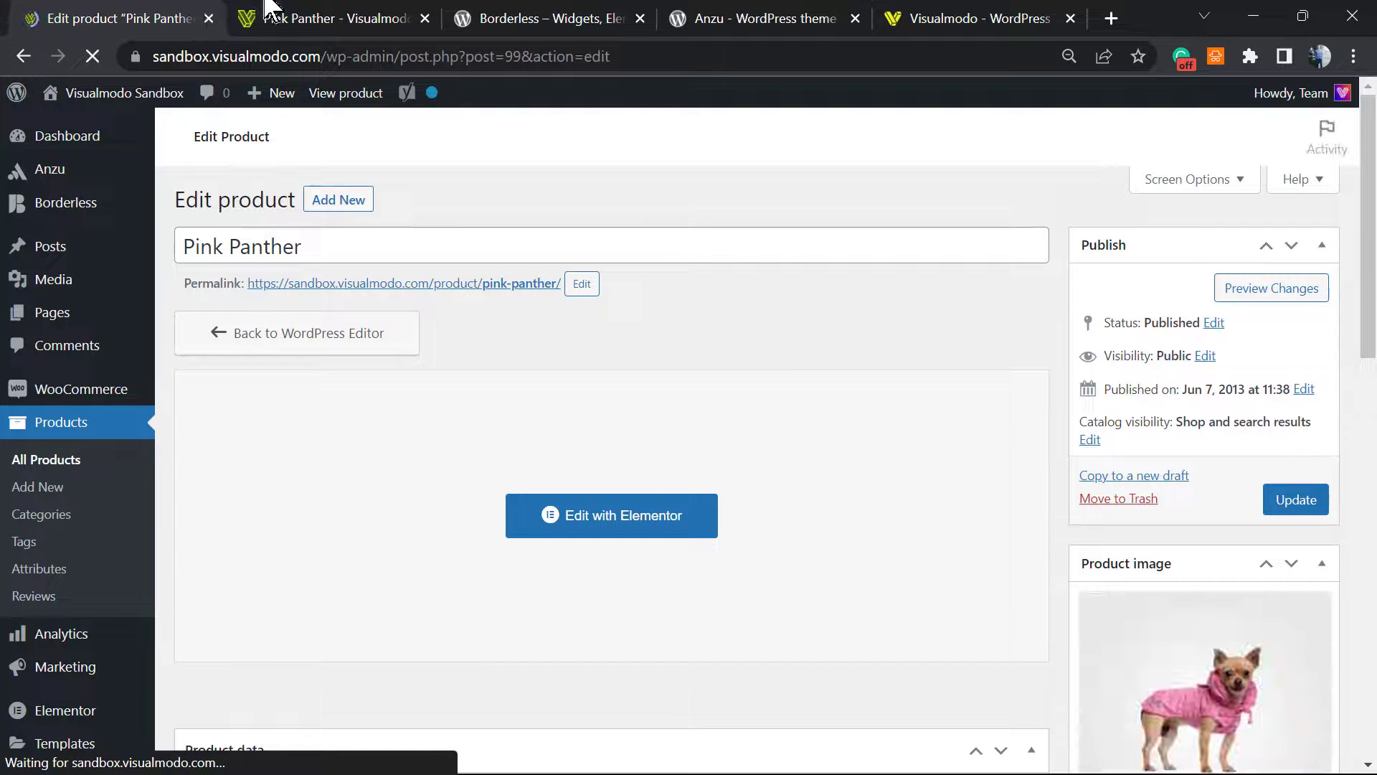
{"action": "left_click", "coordinate": [307, 16]}
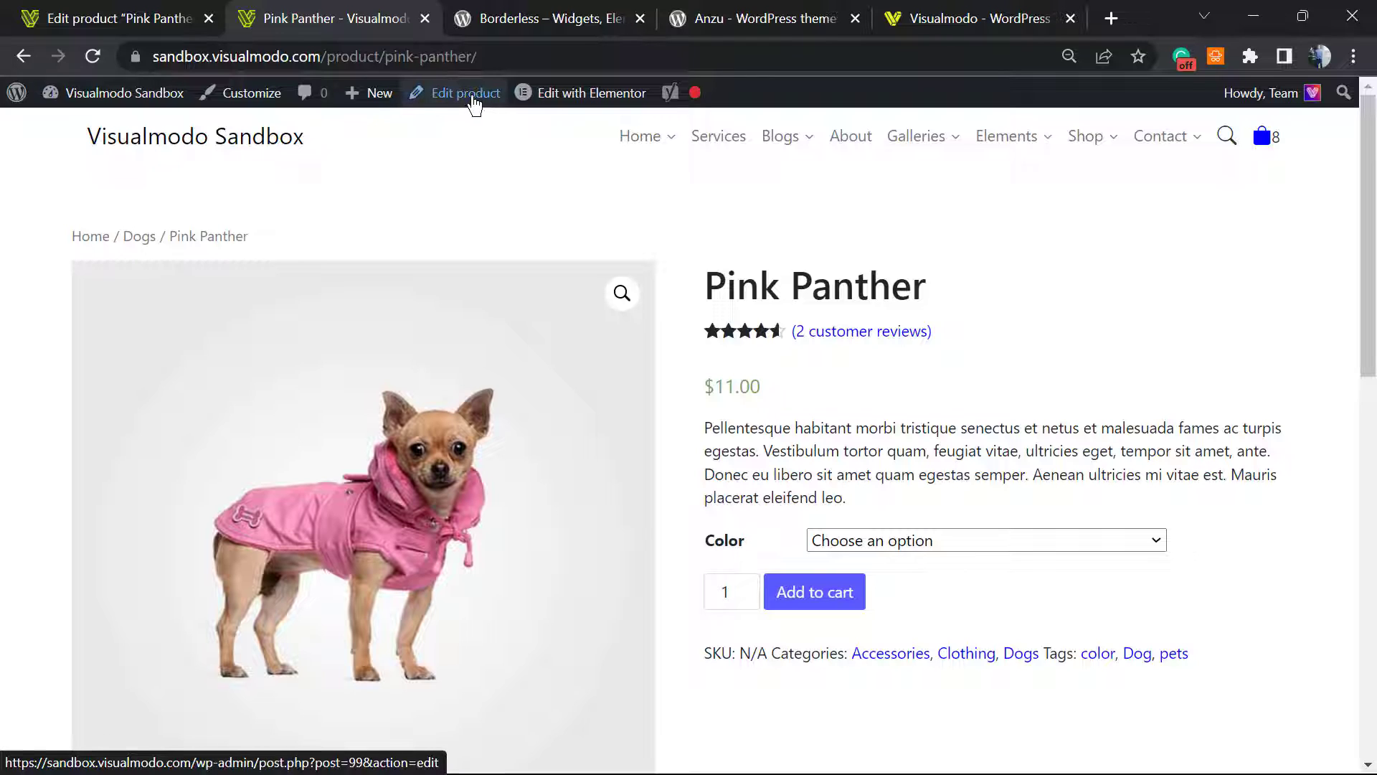
{"action": "left_click", "coordinate": [122, 15]}
{"action": "left_click", "coordinate": [300, 13]}
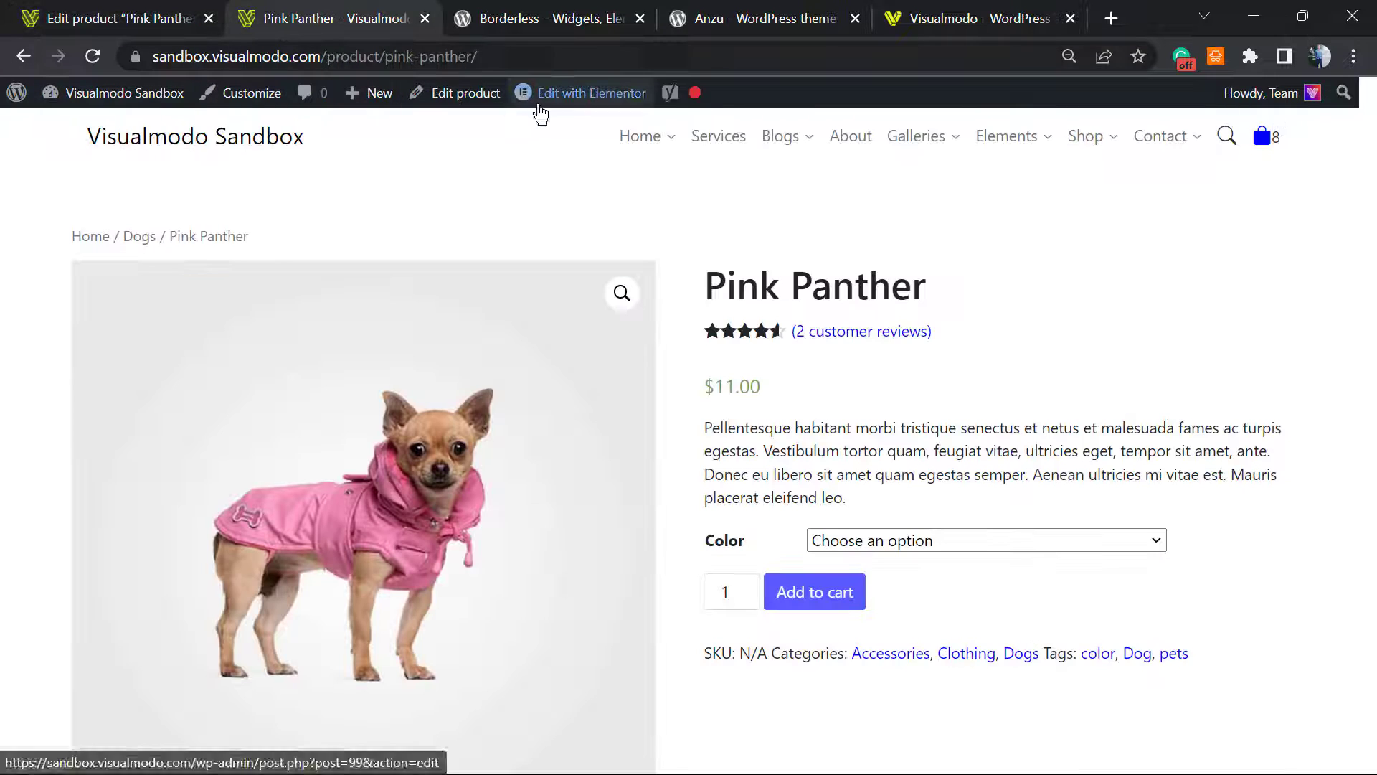
{"action": "mouse_move", "coordinate": [553, 101]}
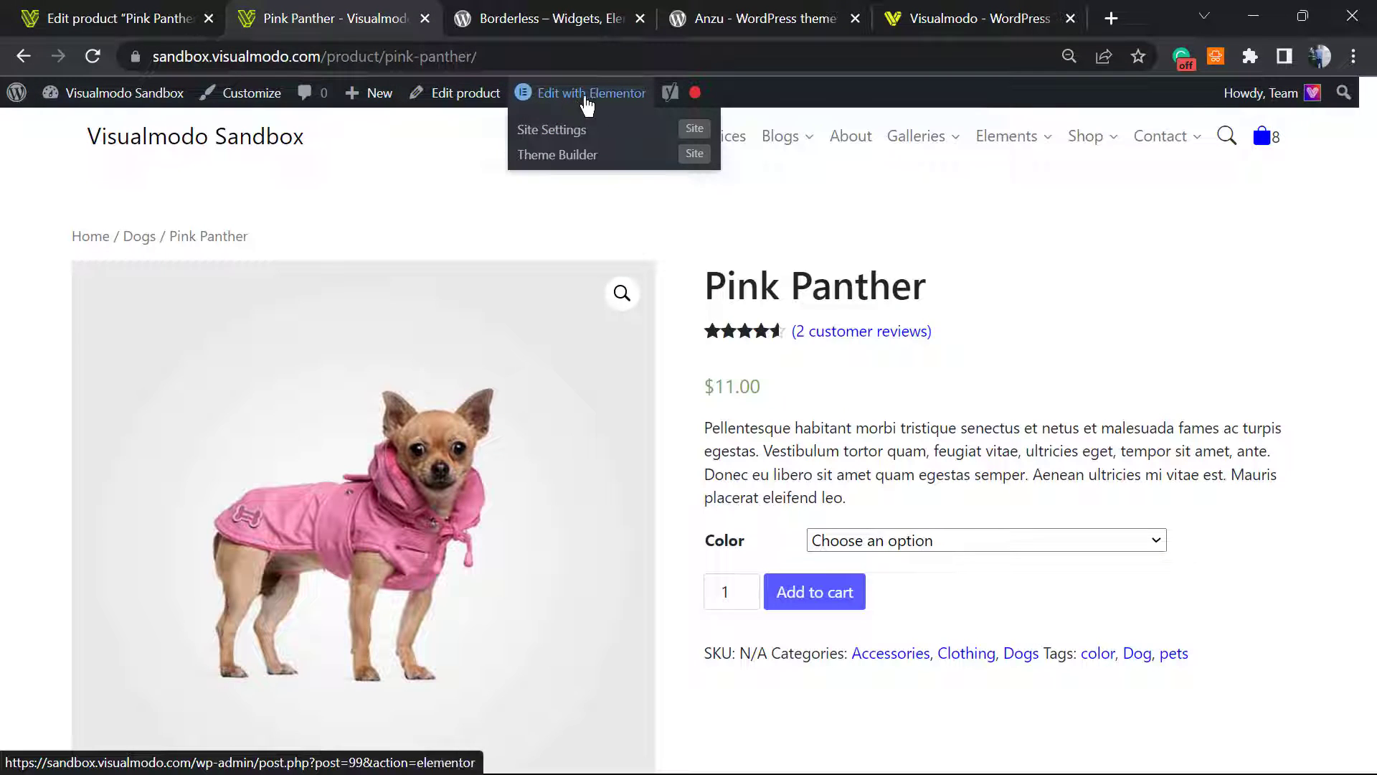
- Open Pink Panther in the Elementor builder and dismiss the upgrade promotion banner
{"action": "left_click", "coordinate": [112, 16]}
{"action": "scroll", "coordinate": [474, 424], "scroll_direction": "down", "scroll_amount": 3}
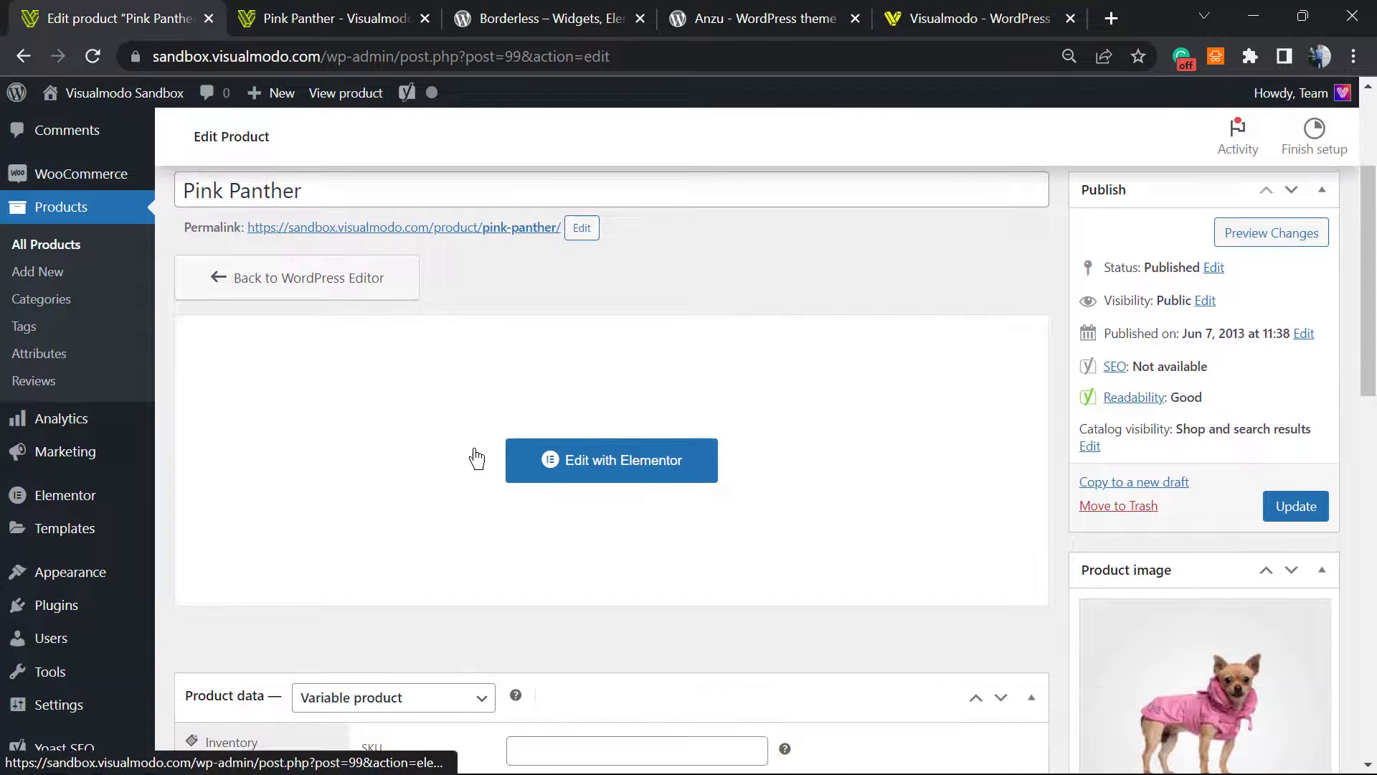
{"action": "scroll", "coordinate": [584, 462], "scroll_direction": "down", "scroll_amount": 5}
{"action": "scroll", "coordinate": [584, 462], "scroll_direction": "up", "scroll_amount": 5}
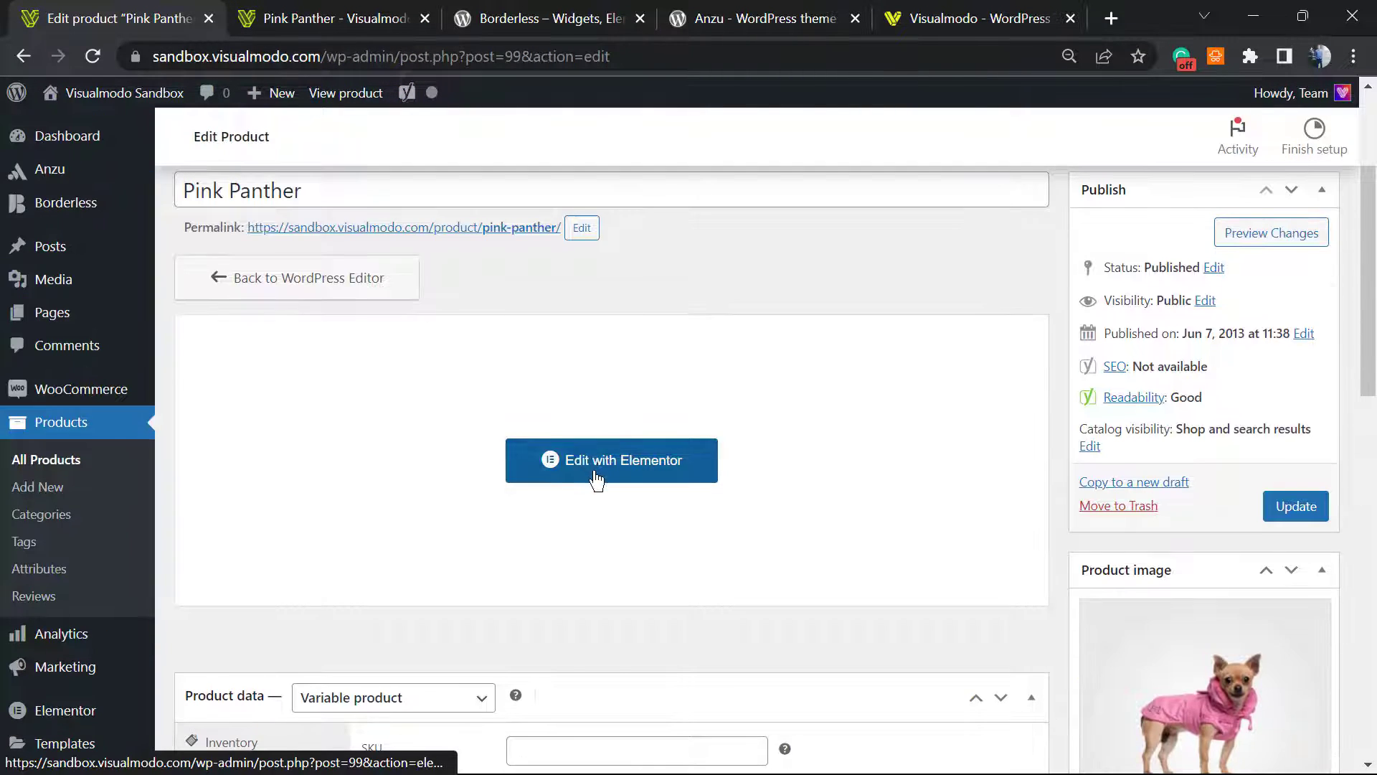
{"action": "left_click", "coordinate": [594, 474]}
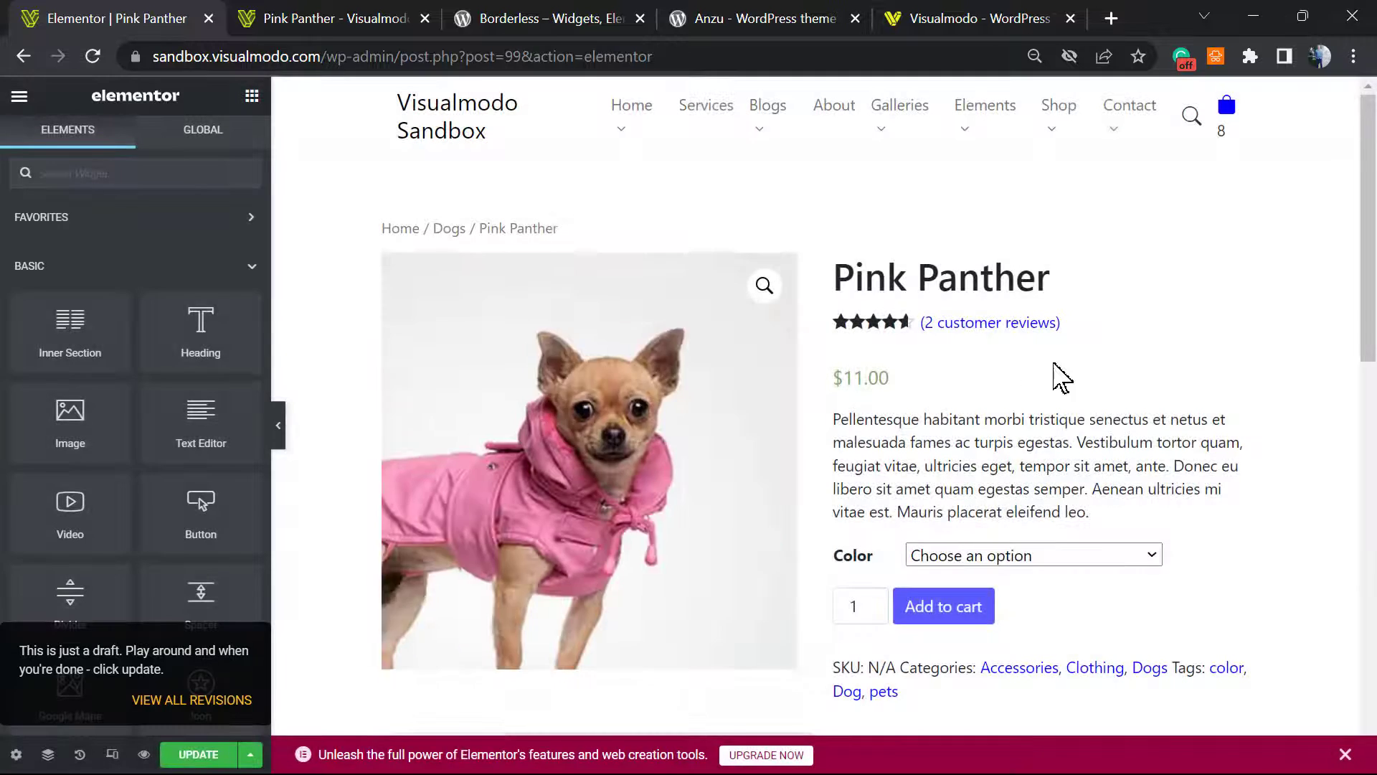
{"action": "scroll", "coordinate": [1038, 387], "scroll_direction": "down", "scroll_amount": 6}
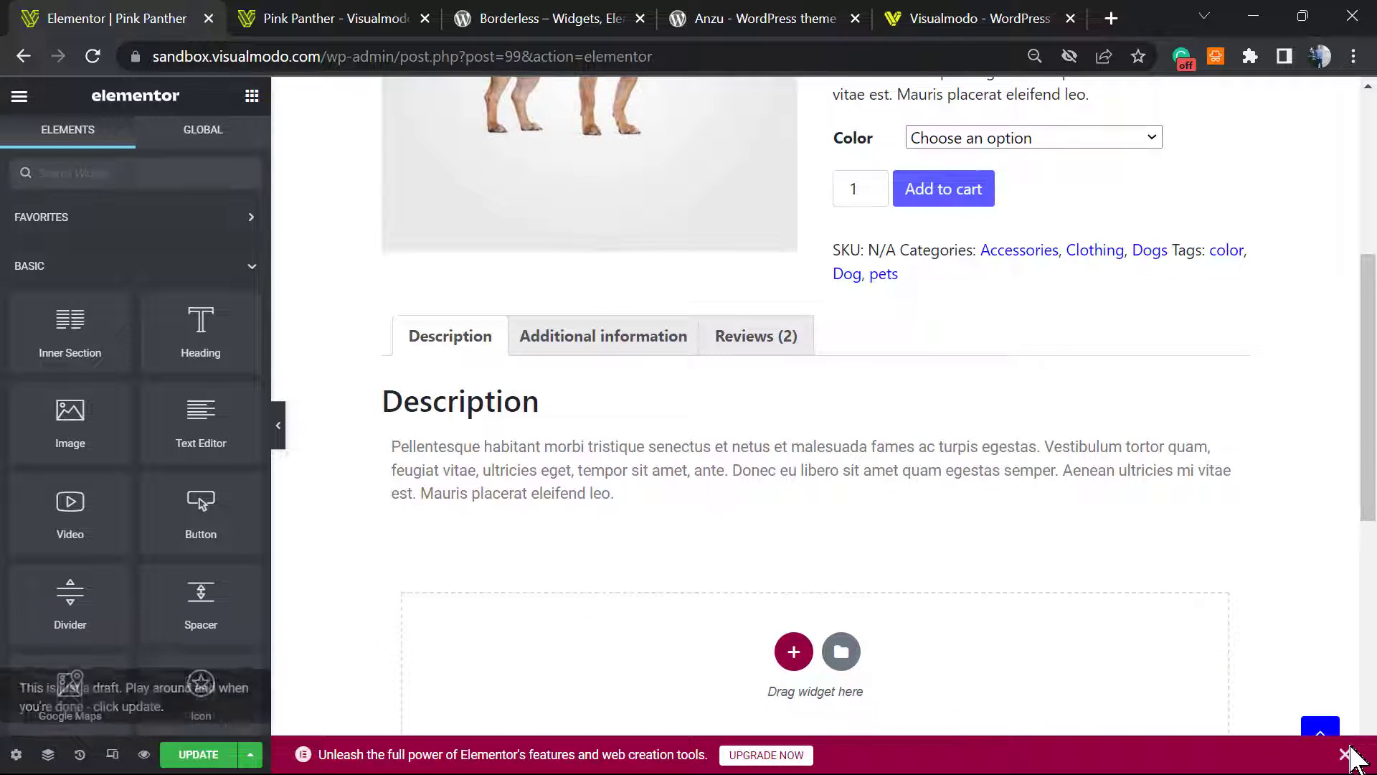
{"action": "left_click", "coordinate": [1344, 754]}
{"action": "scroll", "coordinate": [976, 516], "scroll_direction": "up", "scroll_amount": 4}
{"action": "scroll", "coordinate": [975, 517], "scroll_direction": "up", "scroll_amount": 2}
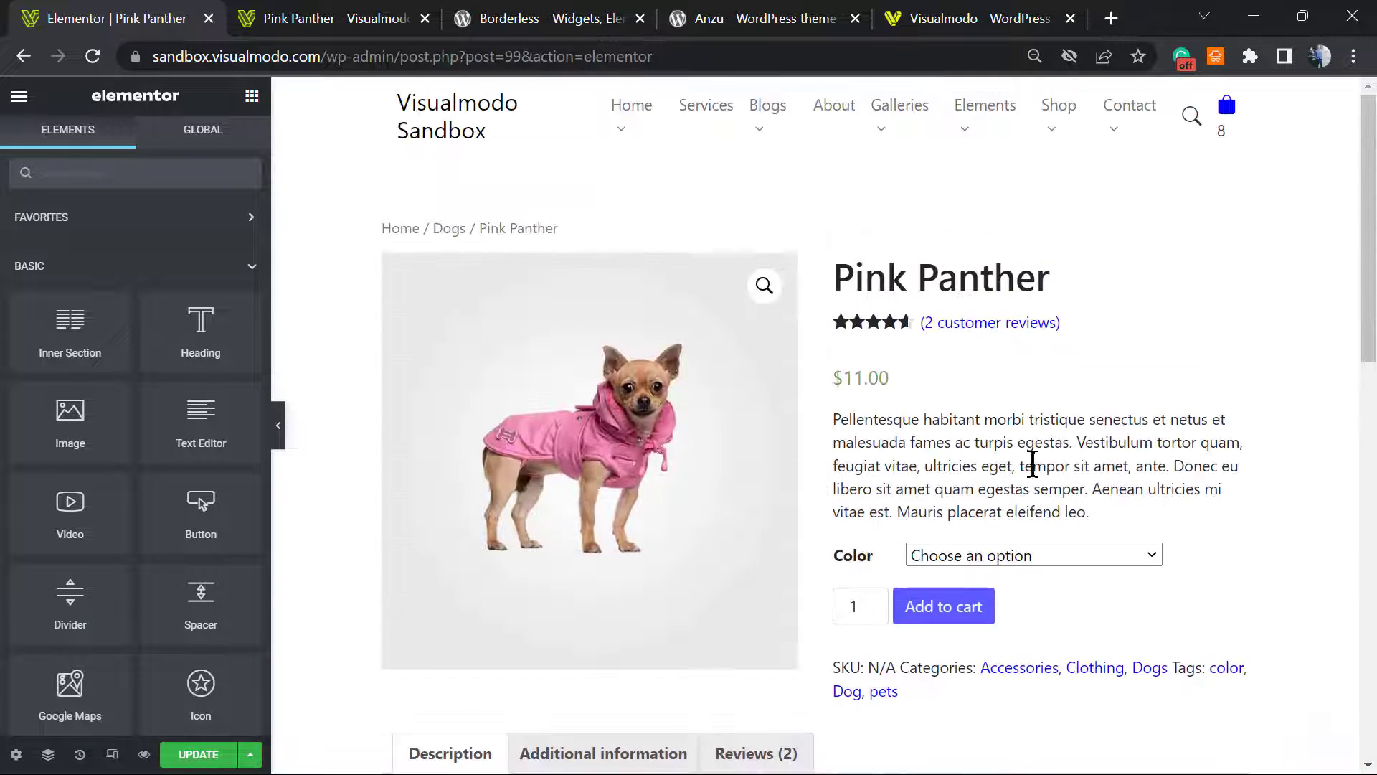
- Select the description text, open its Text Editor block, then return to the widget list
{"action": "double_click", "coordinate": [1034, 463]}
{"action": "double_click", "coordinate": [1033, 463]}
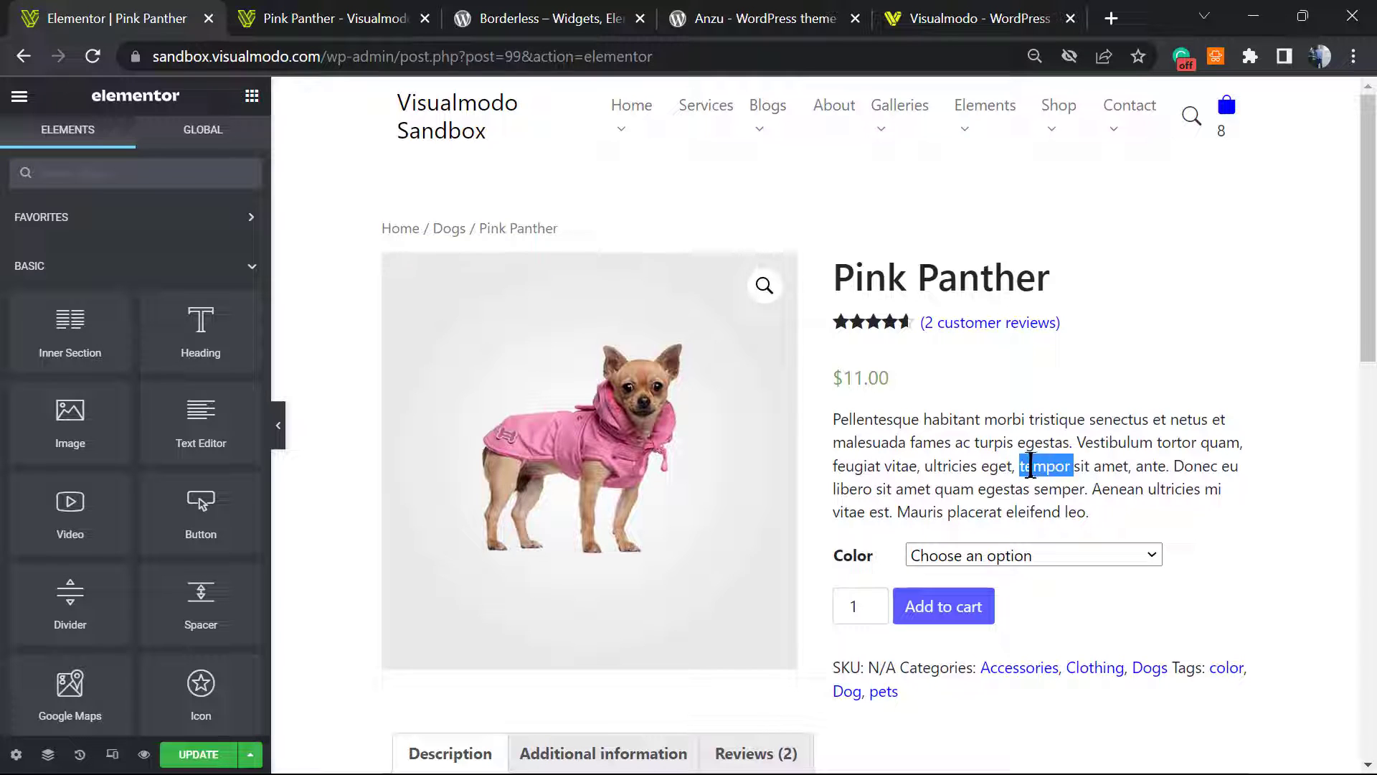
{"action": "triple_click", "coordinate": [1031, 465]}
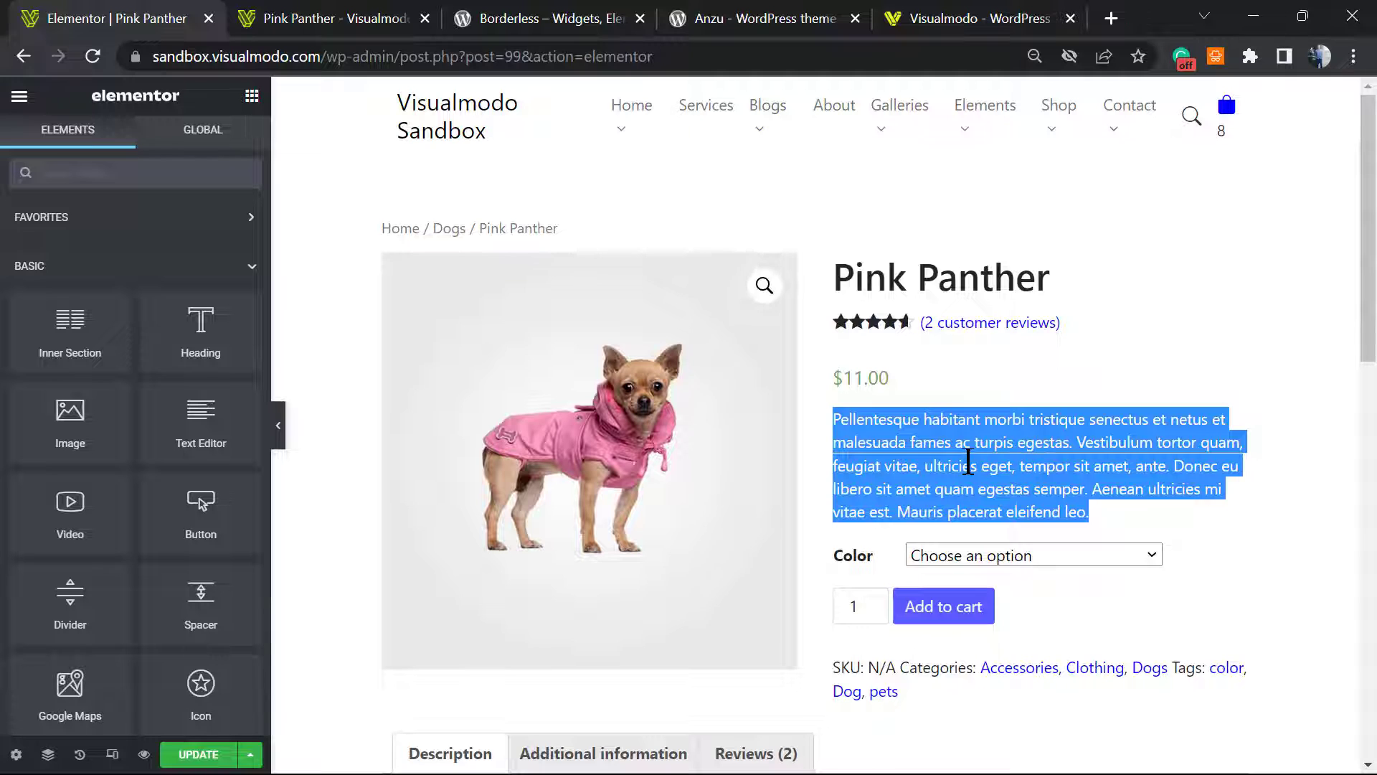
{"action": "scroll", "coordinate": [913, 465], "scroll_direction": "down", "scroll_amount": 2}
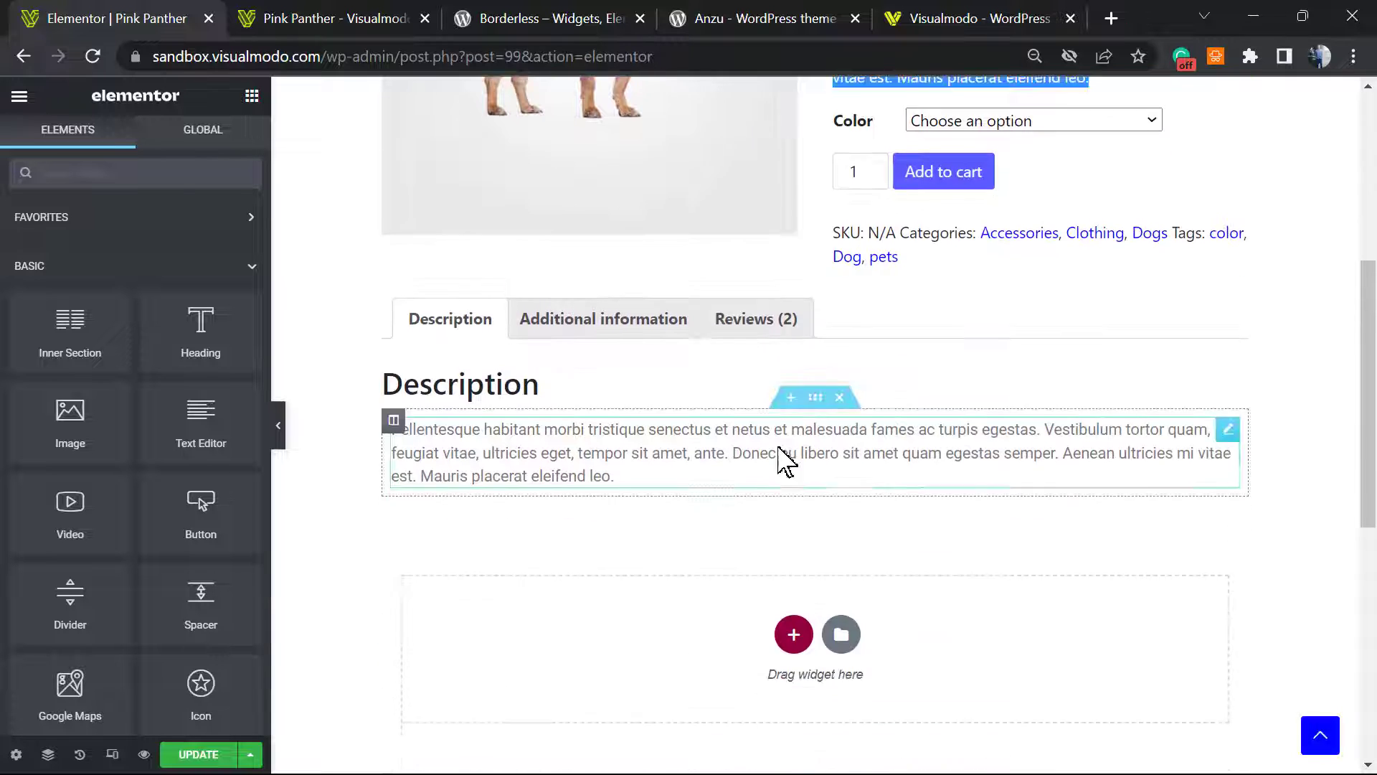
{"action": "scroll", "coordinate": [757, 451], "scroll_direction": "down", "scroll_amount": 1}
{"action": "left_click", "coordinate": [641, 377]}
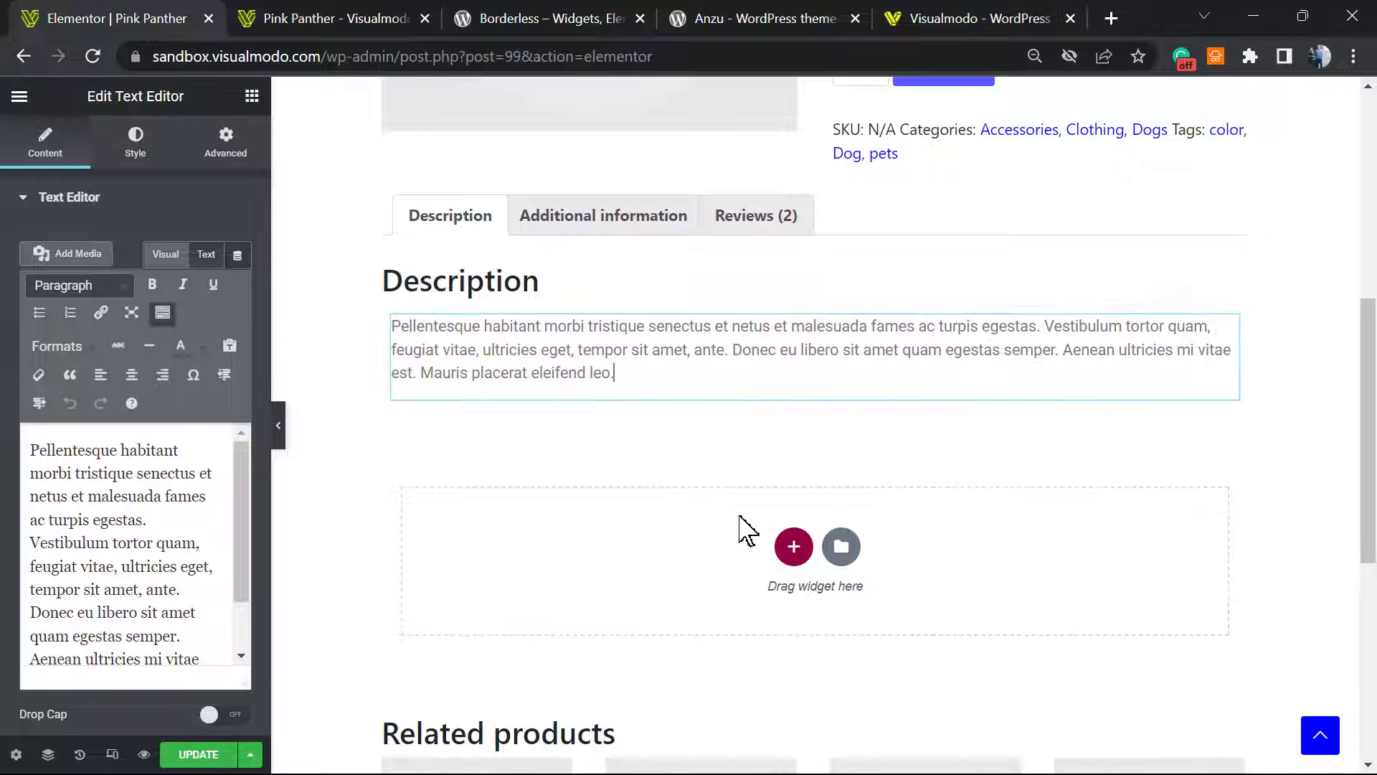
{"action": "left_click", "coordinate": [21, 96]}
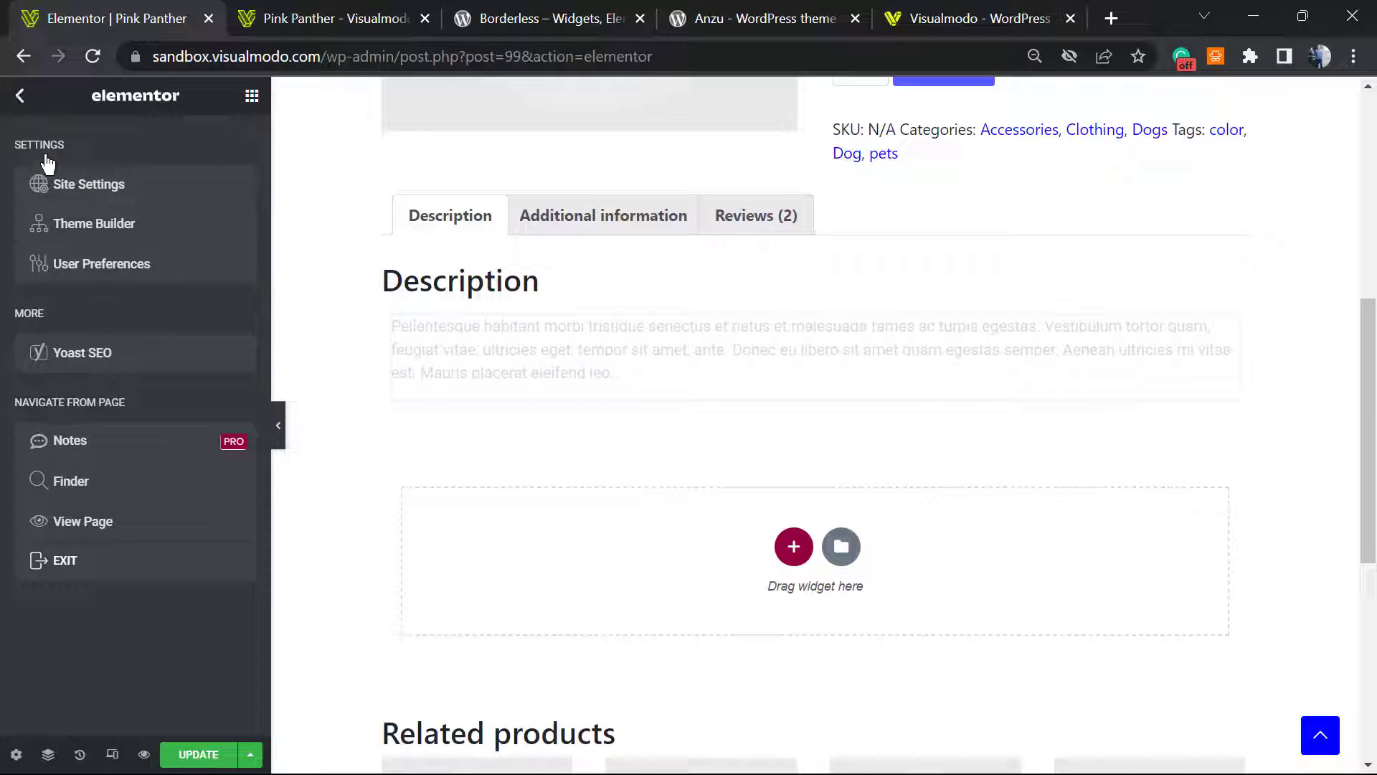
{"action": "left_click", "coordinate": [31, 96]}
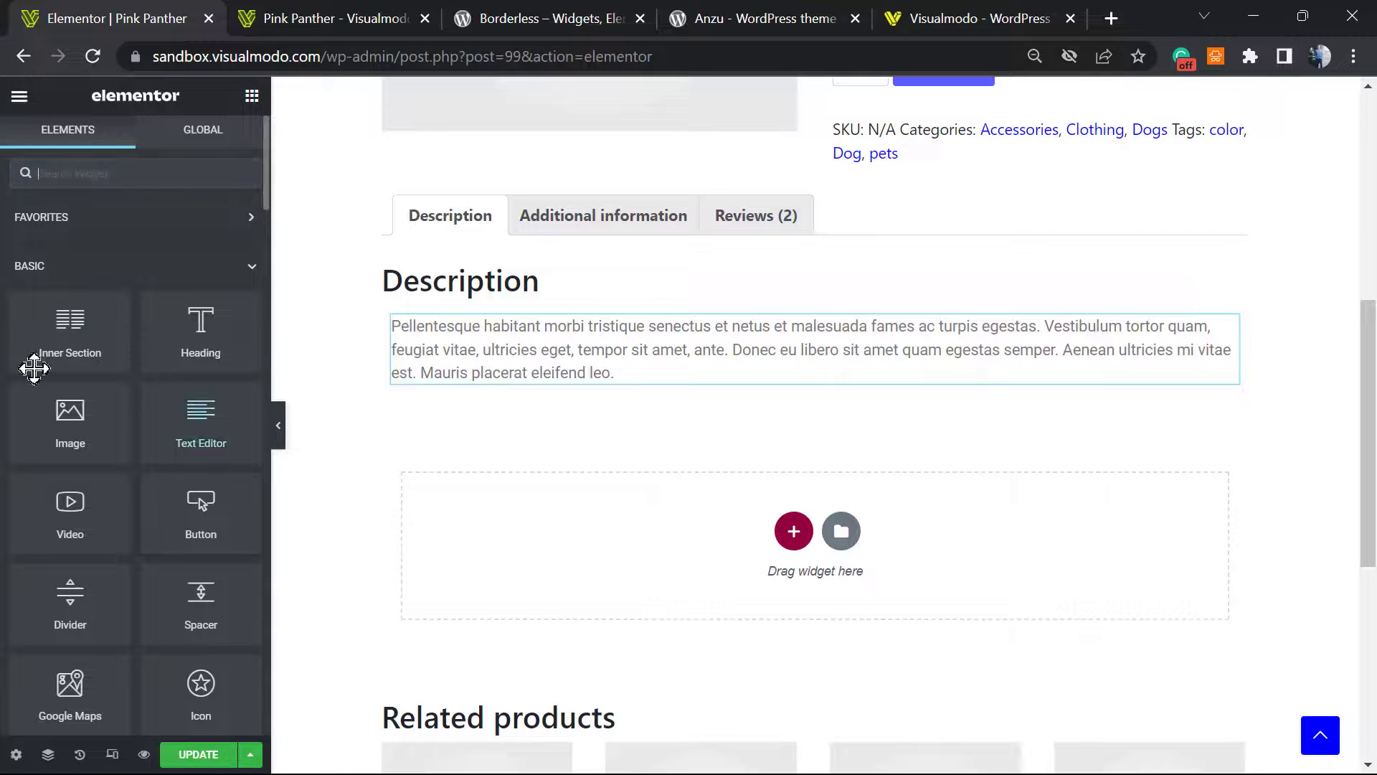
{"action": "scroll", "coordinate": [34, 368], "scroll_direction": "down", "scroll_amount": 2}
- Drop a Video widget below the description text, leaving Autoplay switched off
{"action": "left_click_drag", "start_coordinate": [78, 379], "coordinate": [690, 391]}
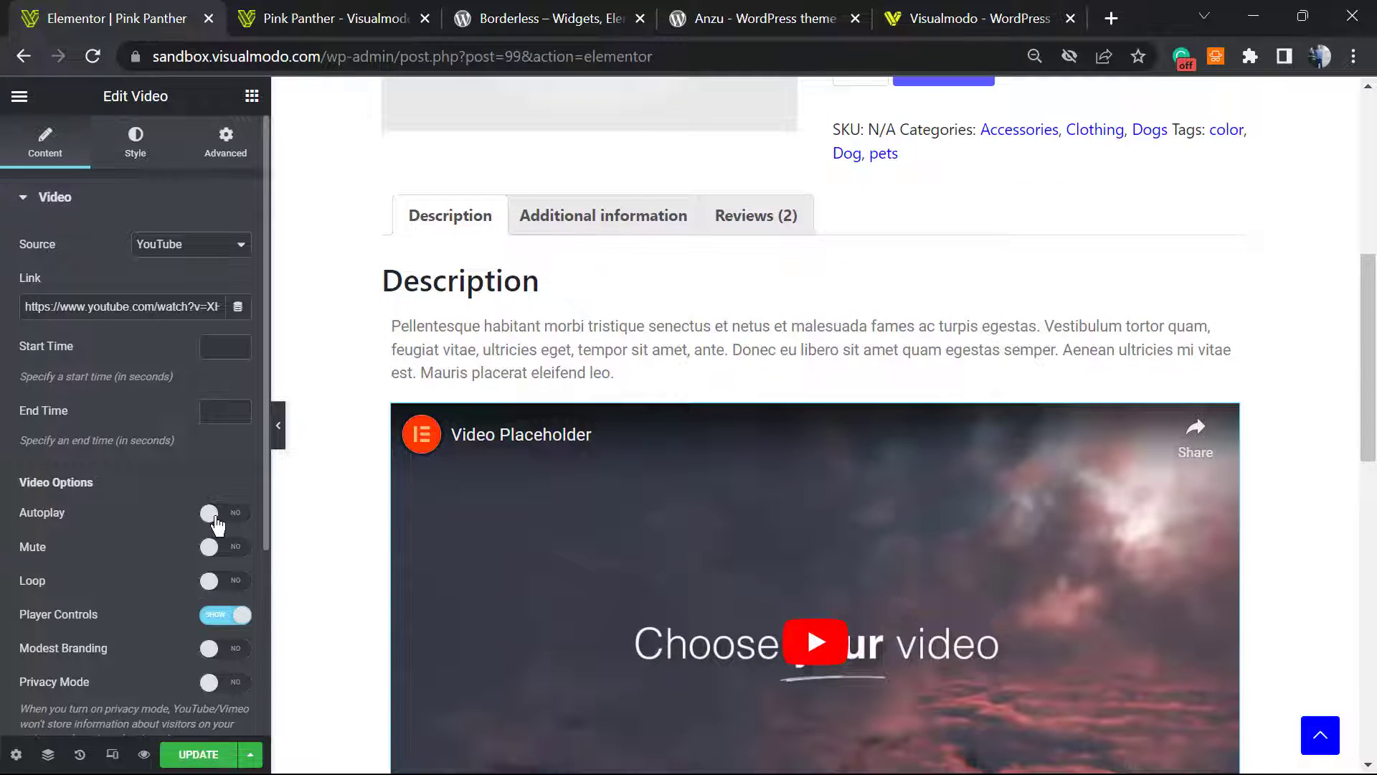
{"action": "left_click", "coordinate": [219, 520]}
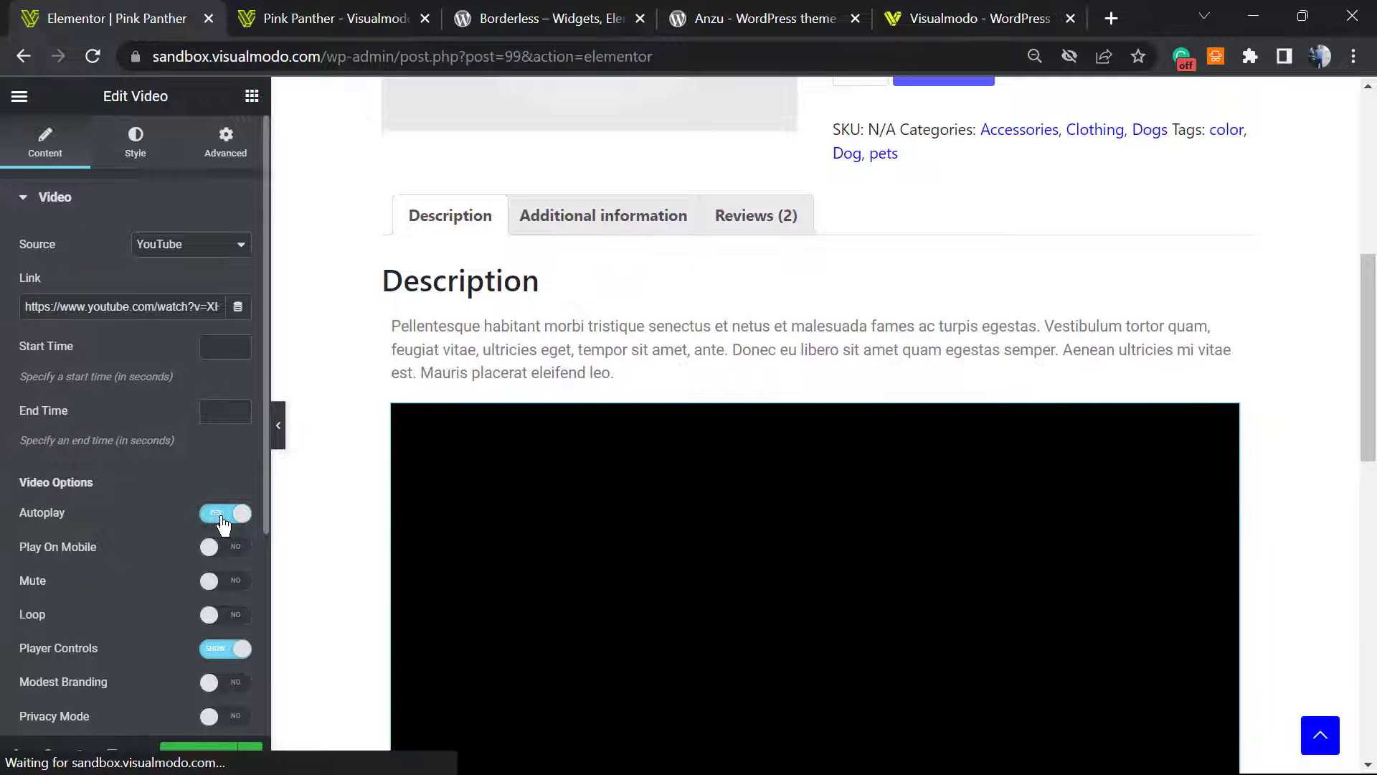
{"action": "scroll", "coordinate": [226, 517], "scroll_direction": "down", "scroll_amount": 2}
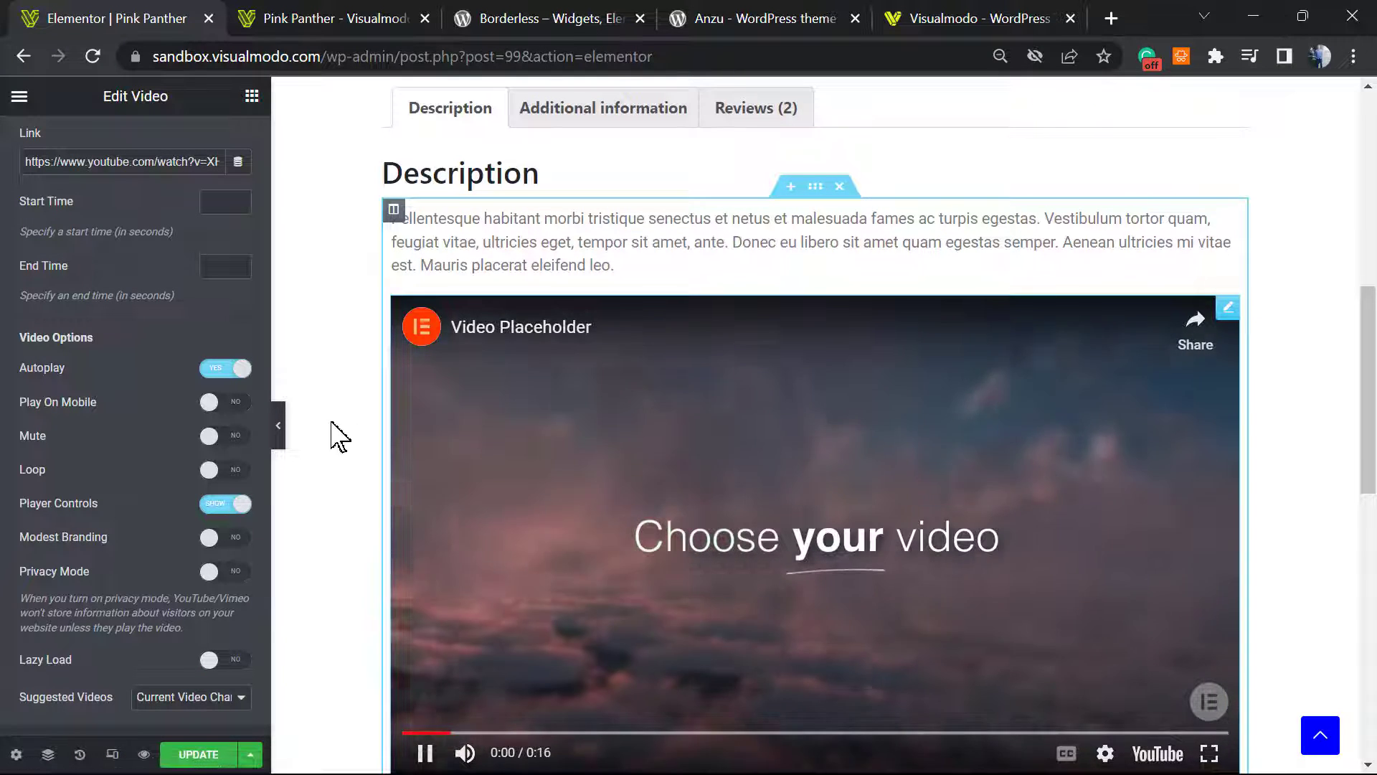
{"action": "left_click", "coordinate": [219, 368]}
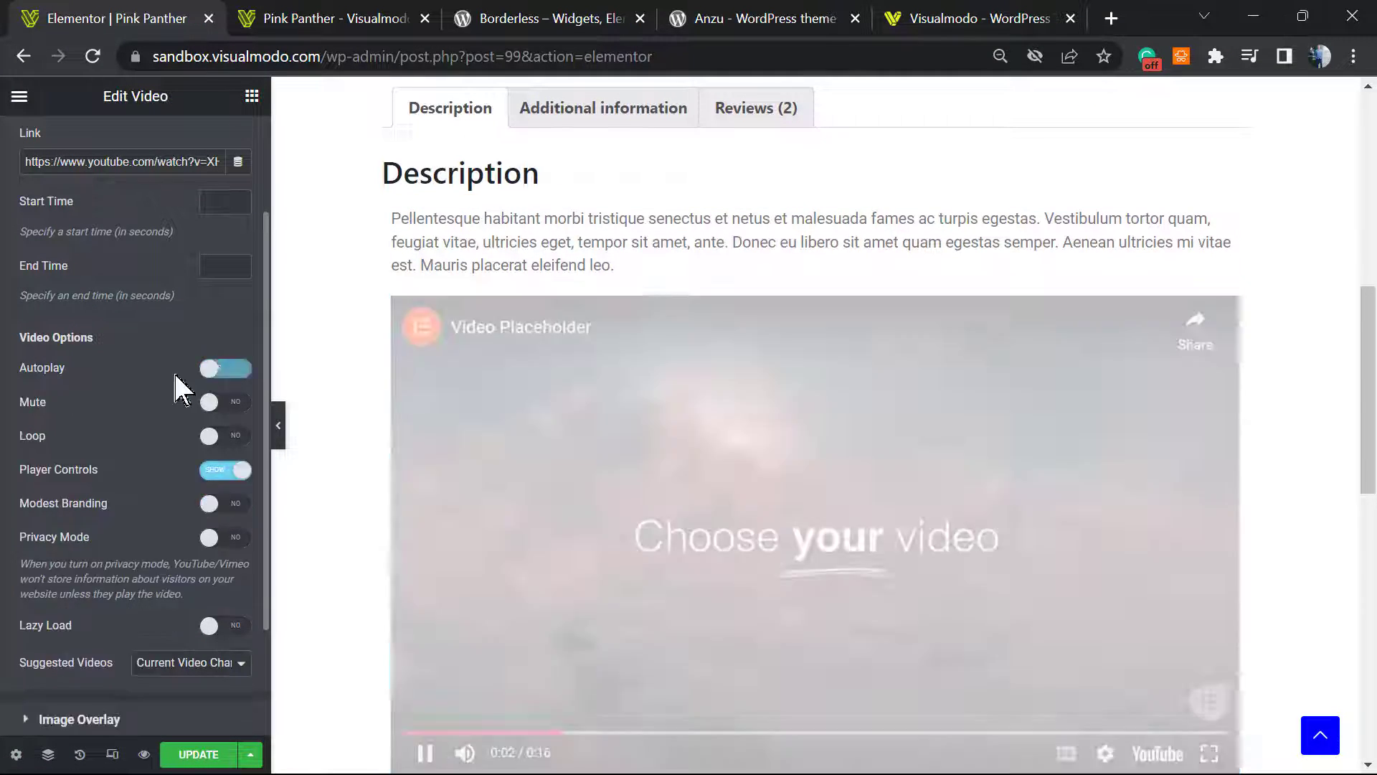
{"action": "scroll", "coordinate": [4, 233], "scroll_direction": "up", "scroll_amount": 2}
- Add an Image widget above the description paragraph showing the laptop photo from the Media Library
{"action": "left_click", "coordinate": [18, 96]}
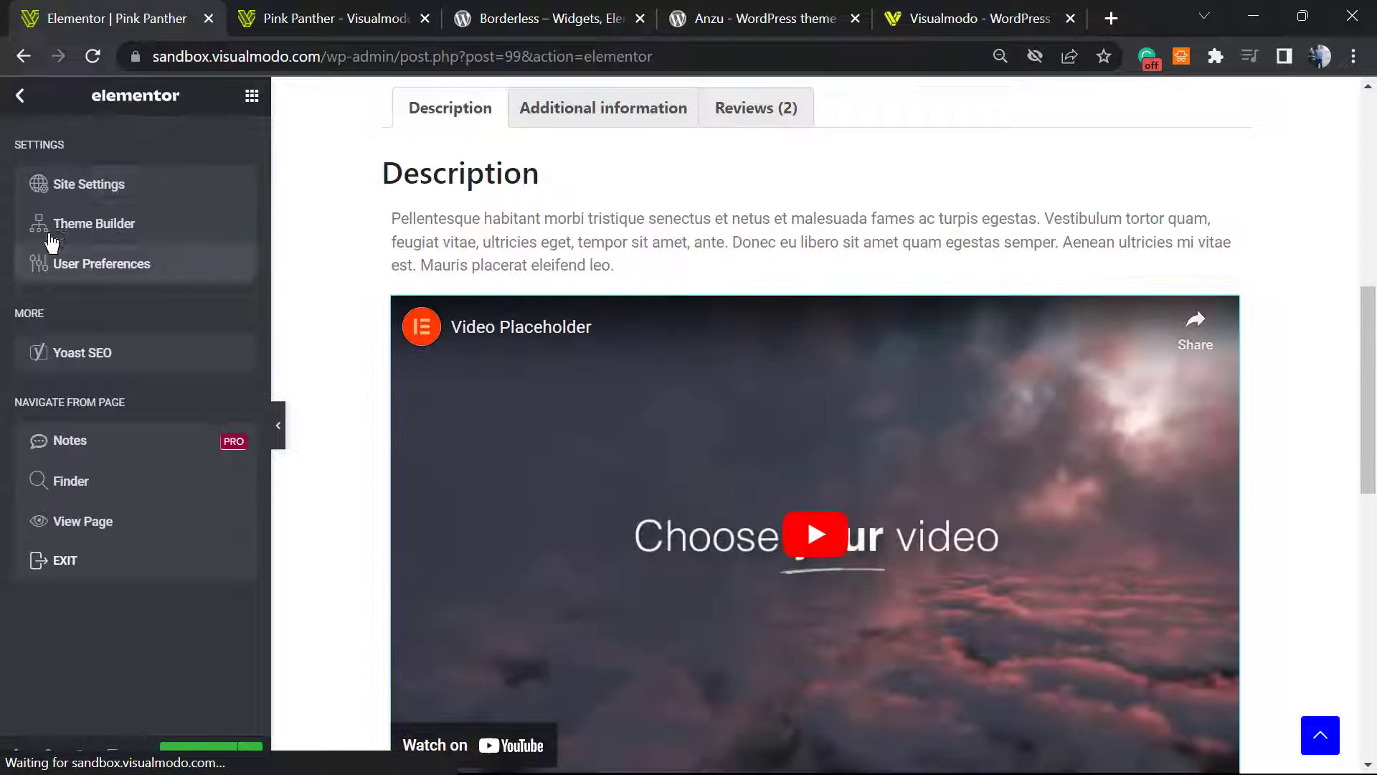
{"action": "left_click", "coordinate": [14, 92]}
{"action": "scroll", "coordinate": [115, 400], "scroll_direction": "down", "scroll_amount": 2}
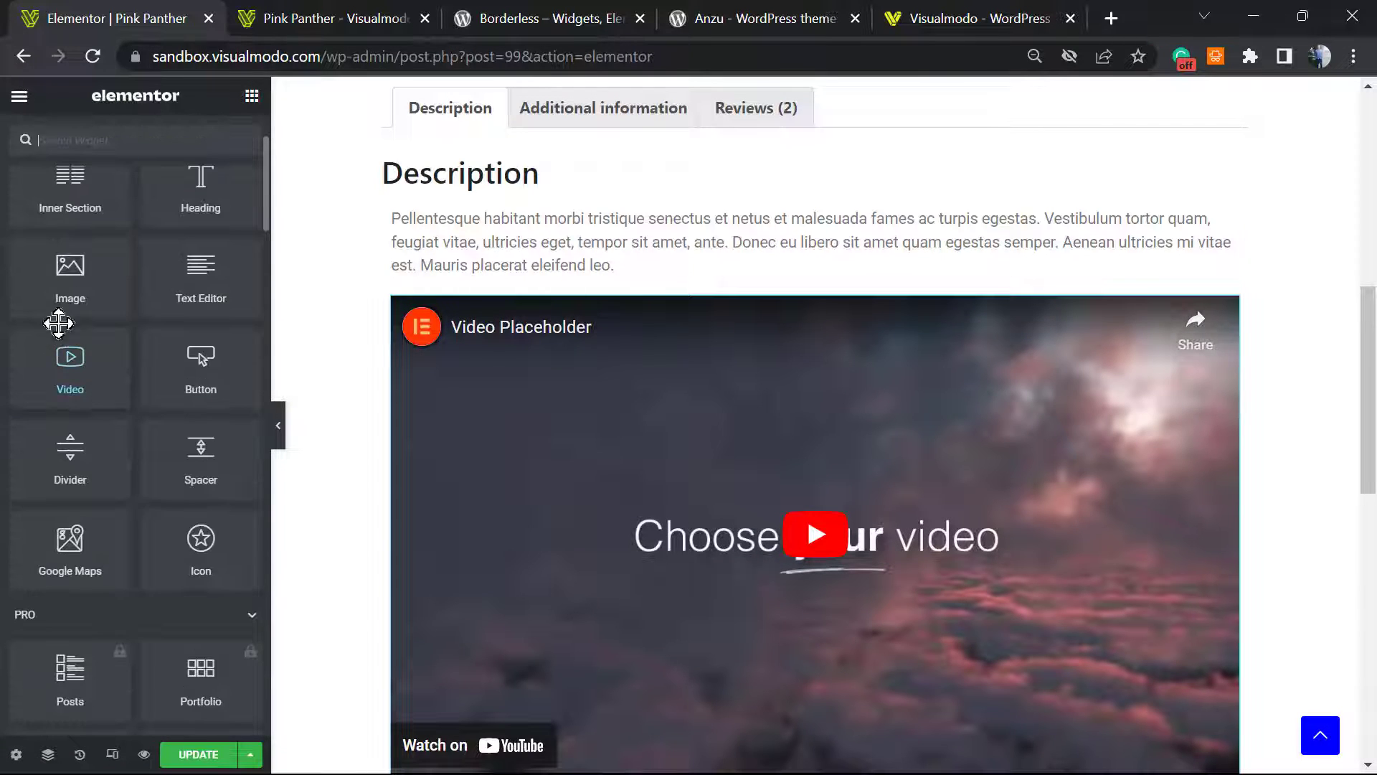
{"action": "left_click_drag", "start_coordinate": [134, 302], "coordinate": [928, 230]}
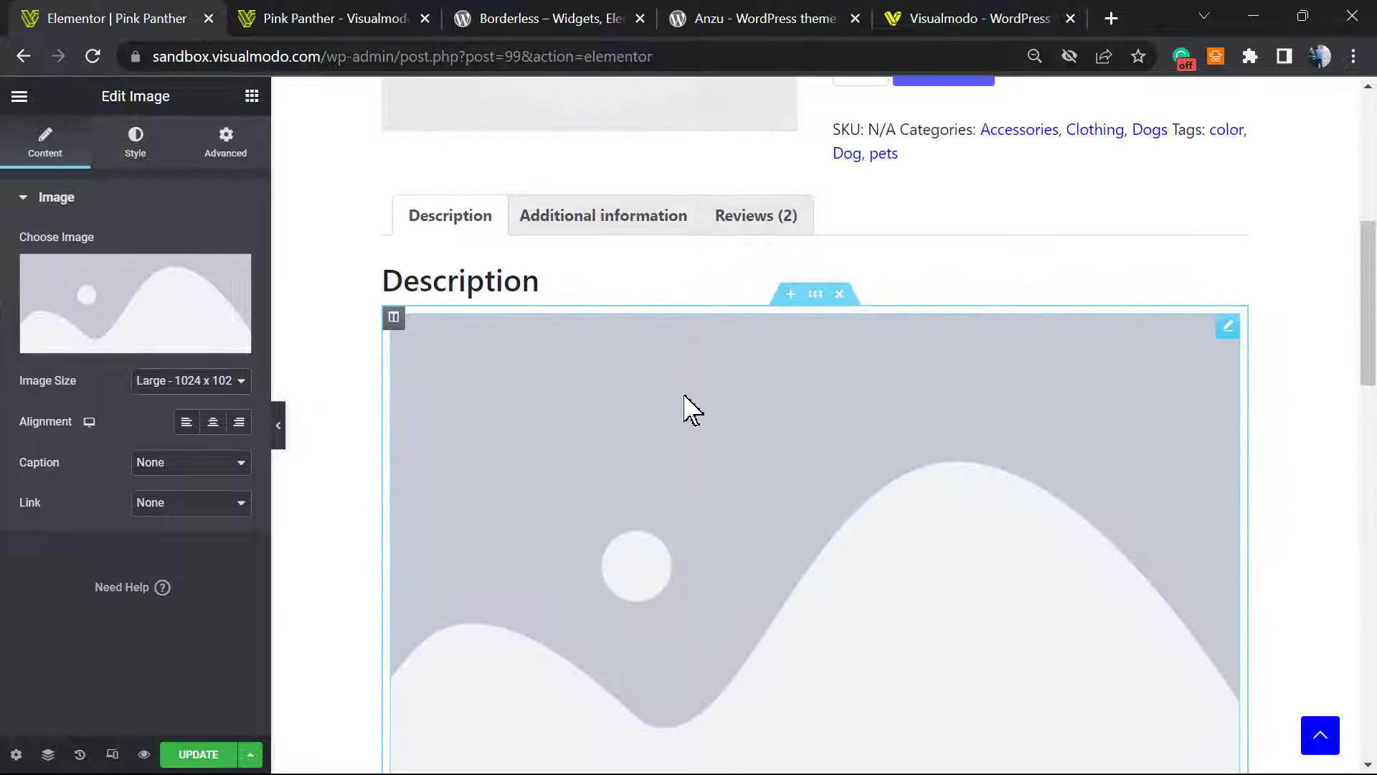
{"action": "left_click", "coordinate": [149, 285]}
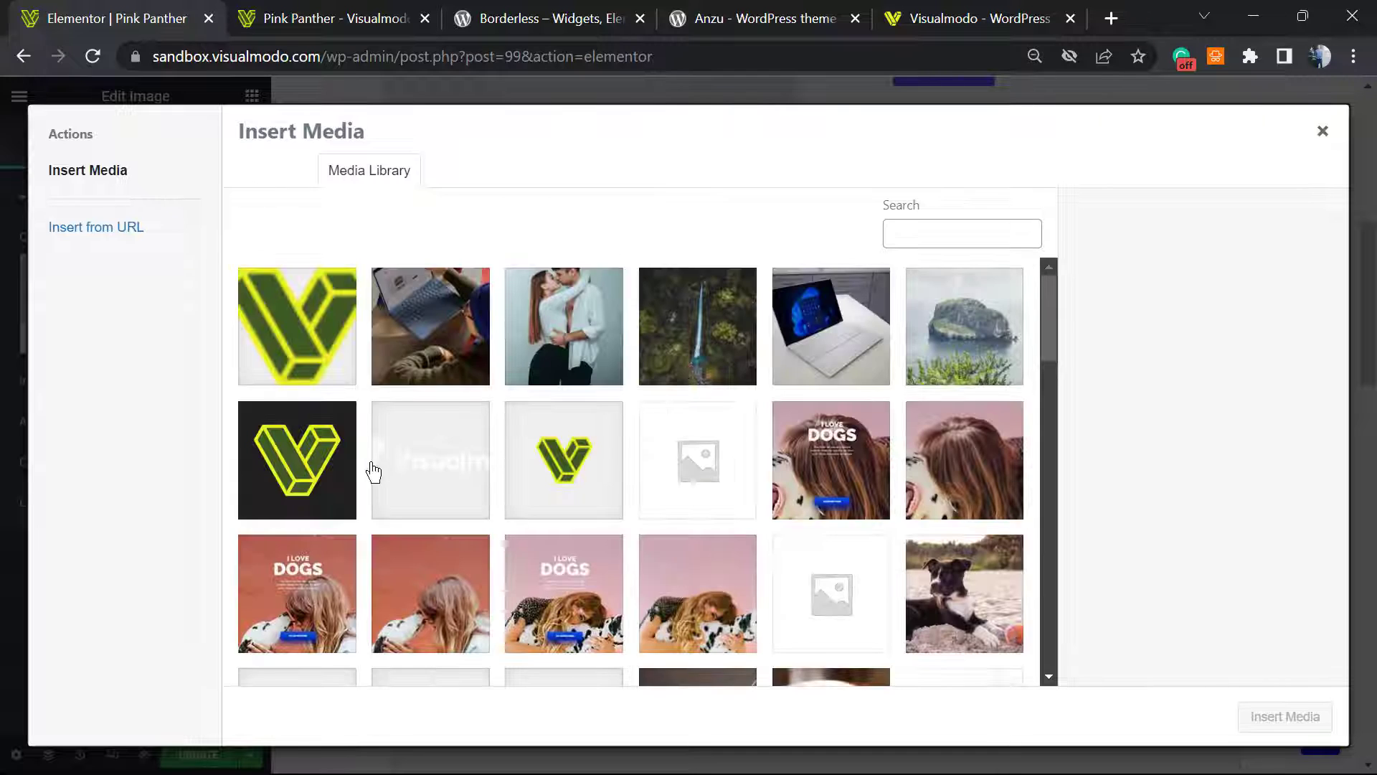
{"action": "left_click", "coordinate": [825, 347]}
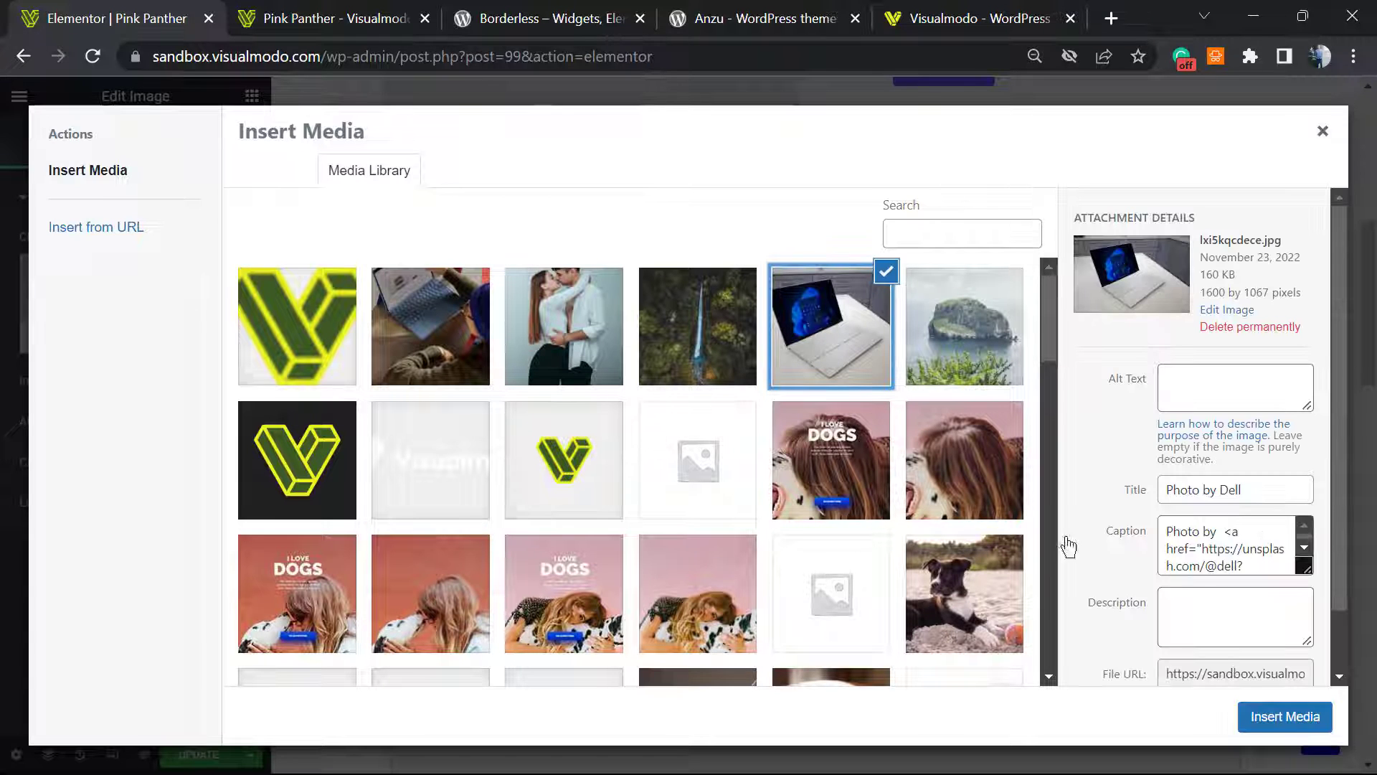
{"action": "scroll", "coordinate": [708, 488], "scroll_direction": "down", "scroll_amount": 3}
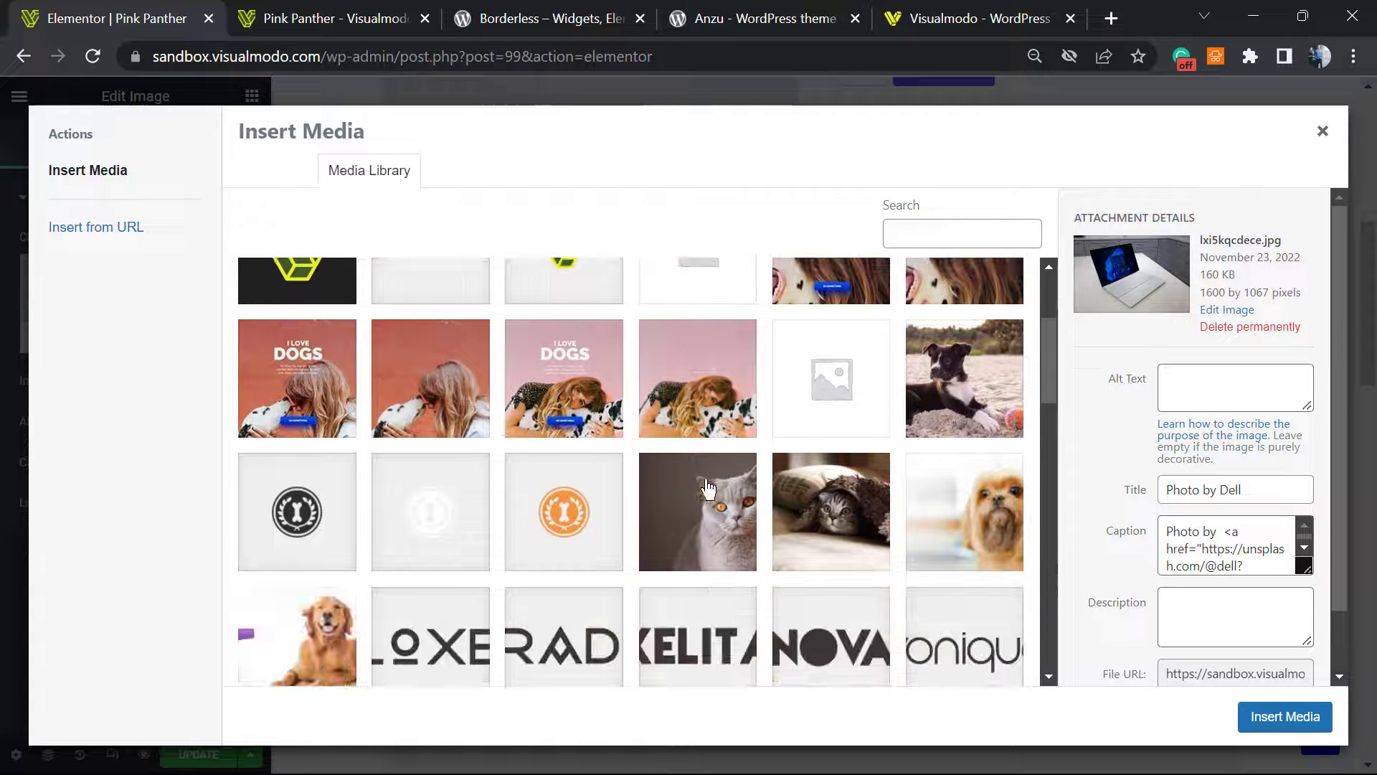
{"action": "left_click", "coordinate": [1261, 716]}
{"action": "scroll", "coordinate": [857, 442], "scroll_direction": "down", "scroll_amount": 2}
{"action": "scroll", "coordinate": [858, 441], "scroll_direction": "down", "scroll_amount": 2}
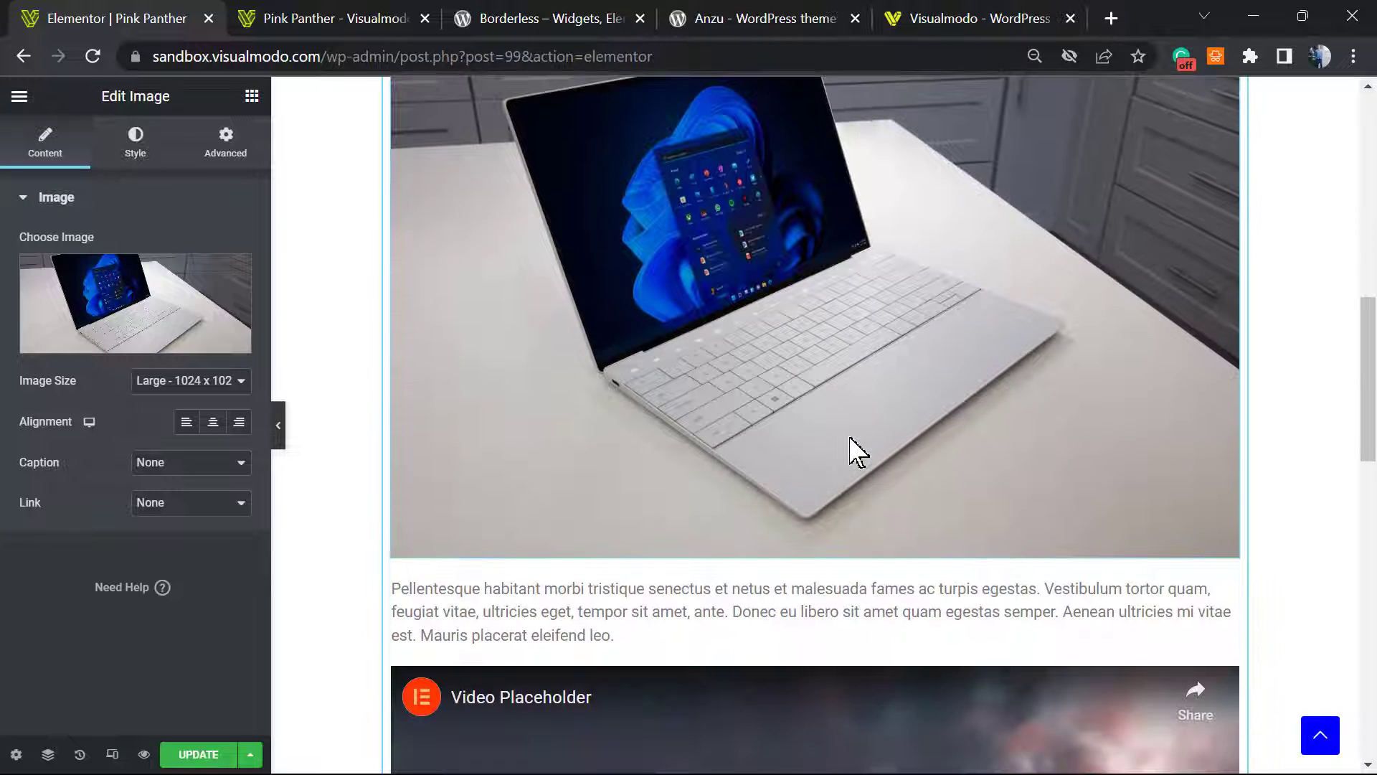
{"action": "scroll", "coordinate": [858, 451], "scroll_direction": "up", "scroll_amount": 6}
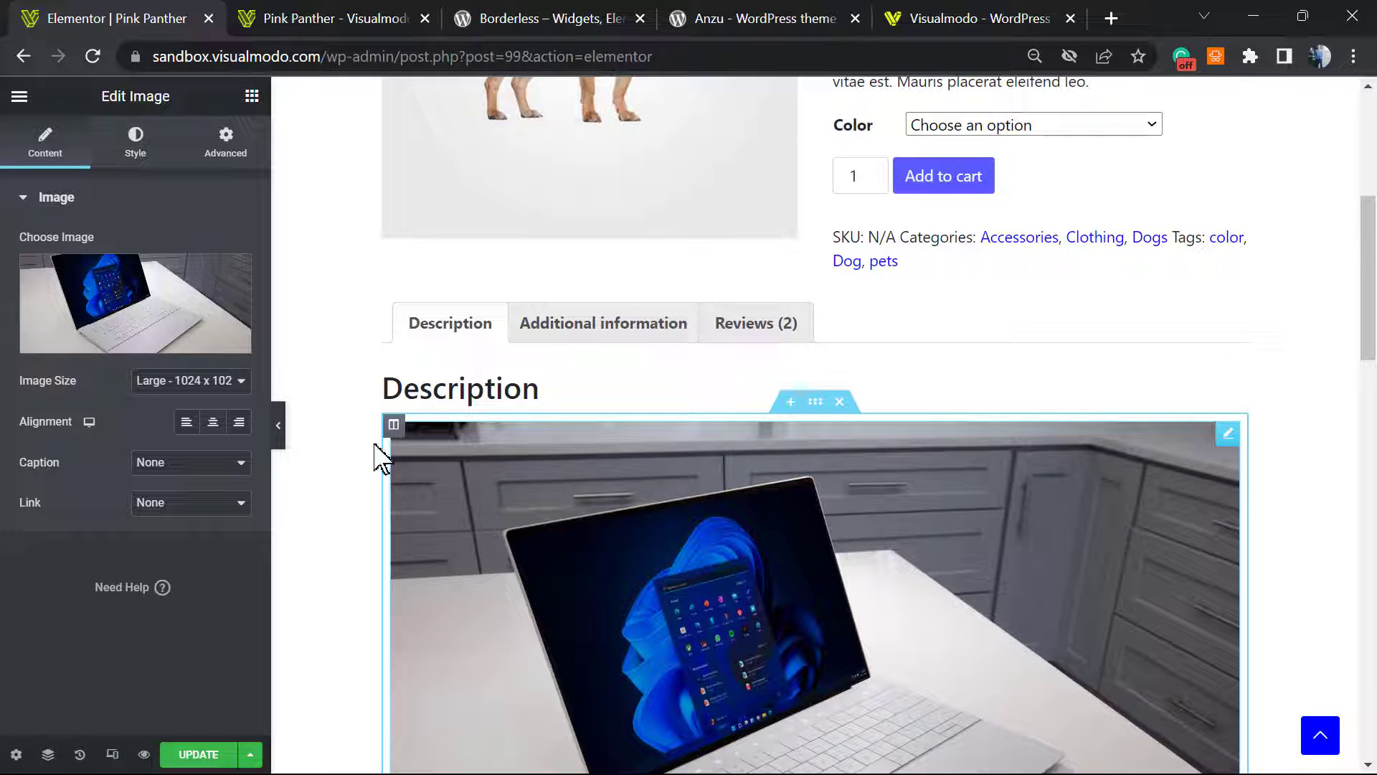
- Set the laptop image section's Stretch Section option to Yes for full page width
{"action": "left_click_drag", "start_coordinate": [716, 538], "coordinate": [562, 433]}
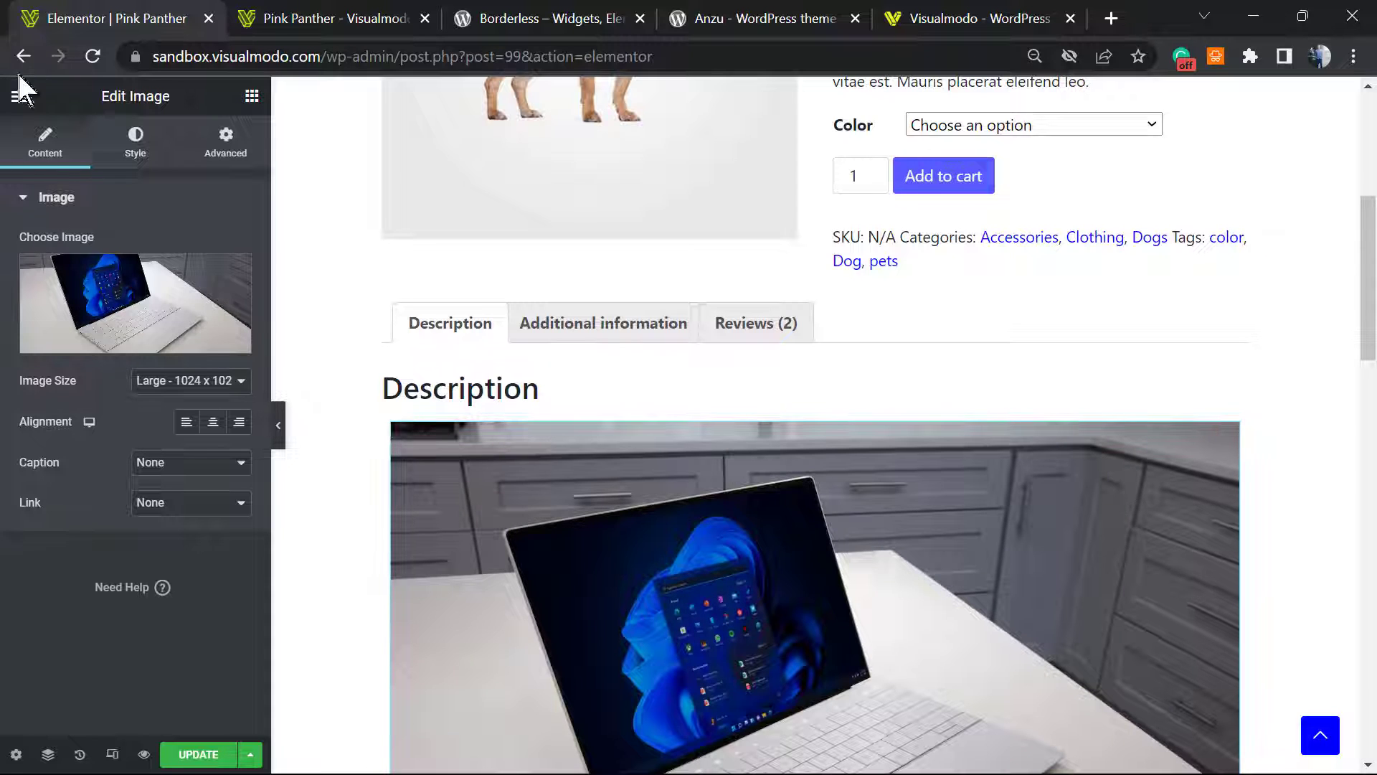
{"action": "mouse_move", "coordinate": [832, 403]}
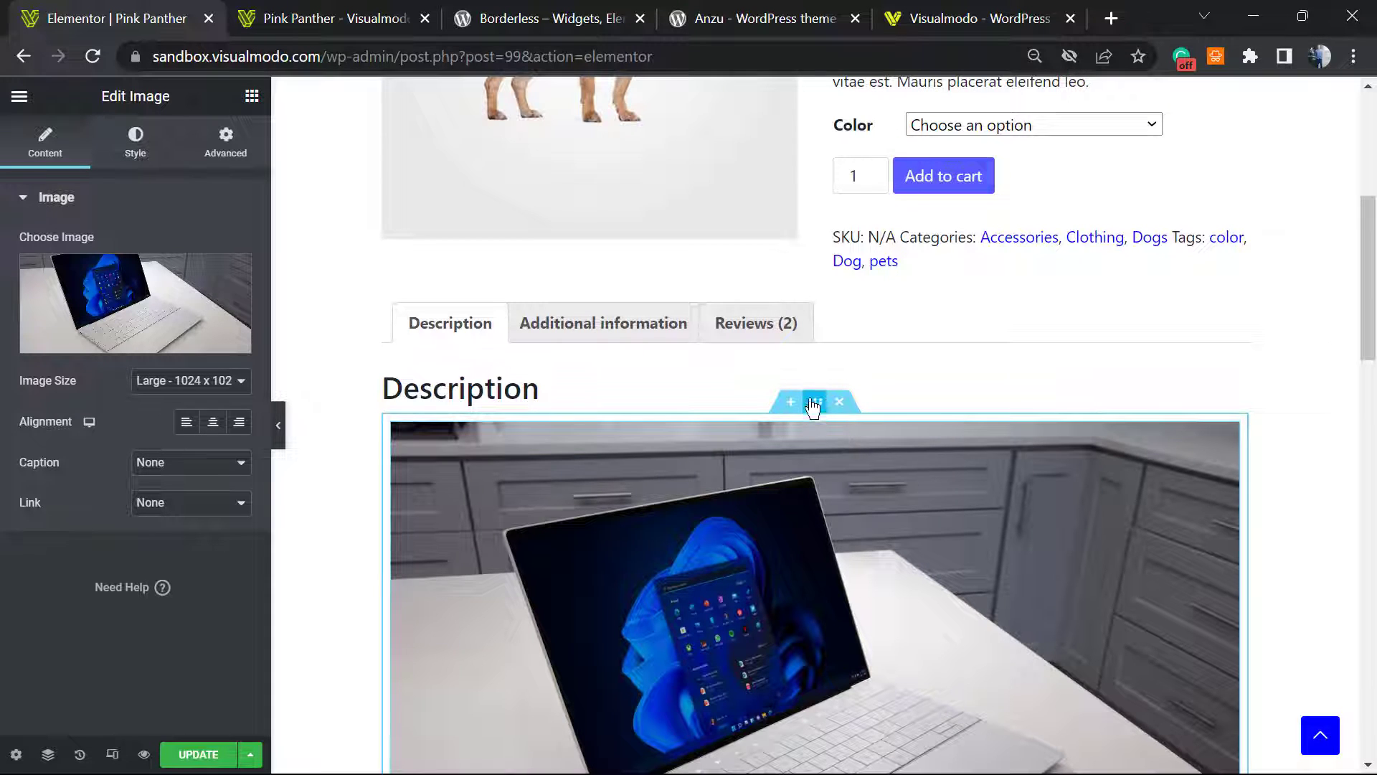
{"action": "left_click_drag", "start_coordinate": [821, 404], "coordinate": [829, 408]}
{"action": "left_click", "coordinate": [816, 404]}
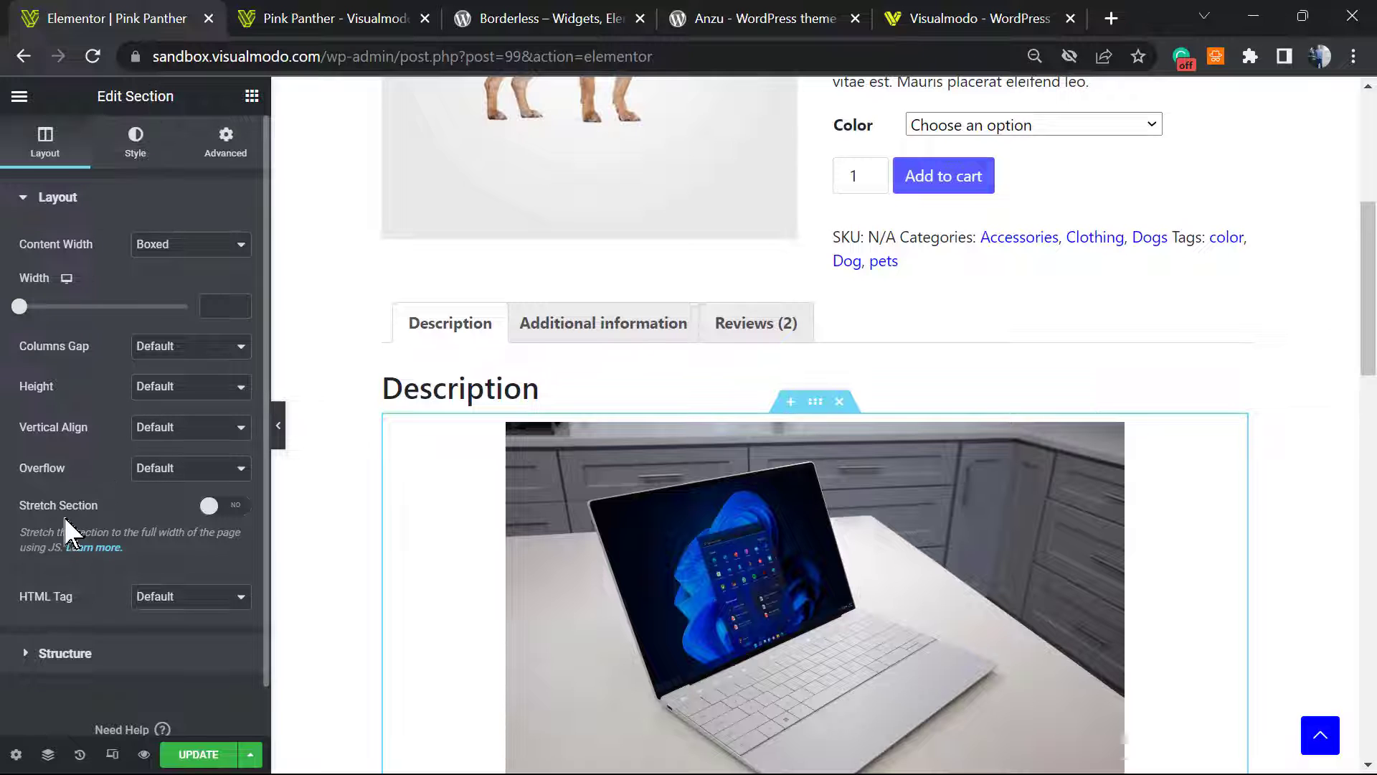
{"action": "triple_click", "coordinate": [34, 506]}
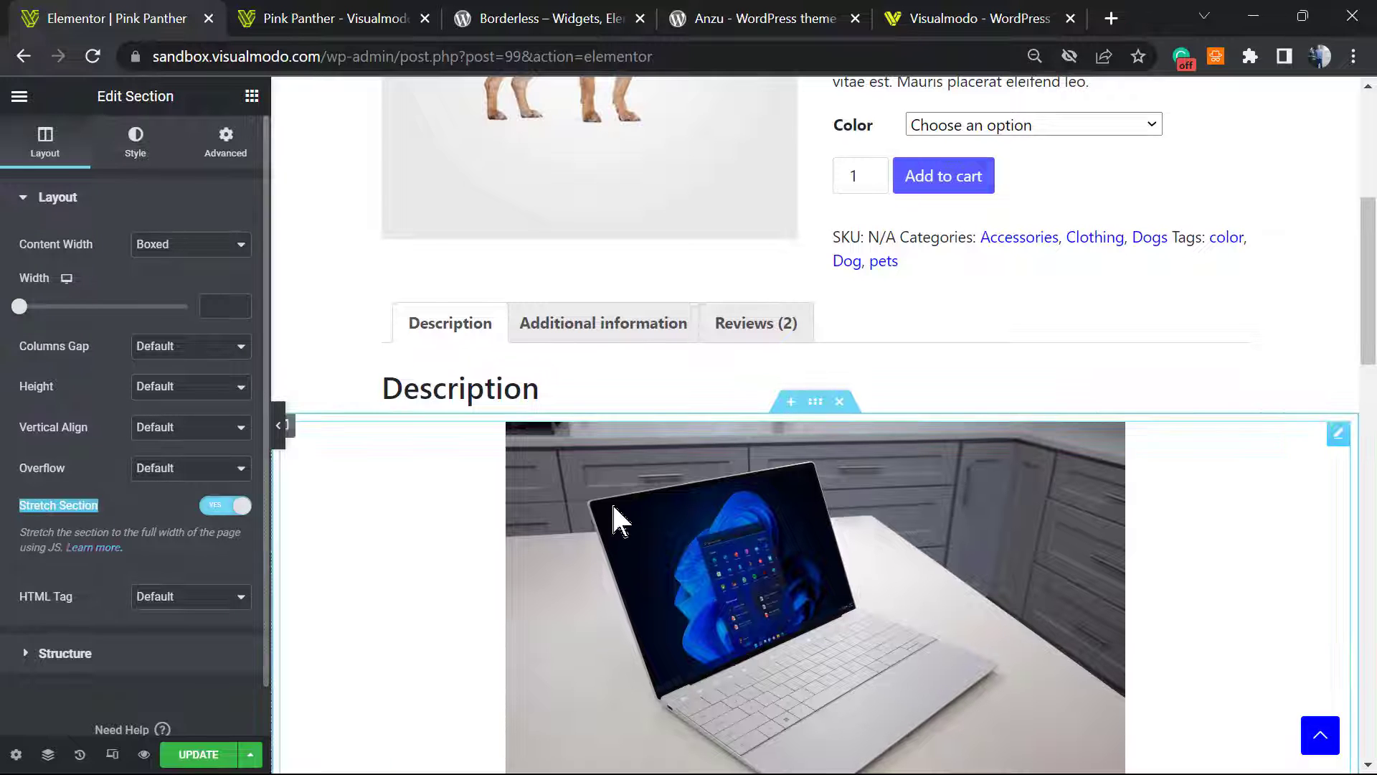
{"action": "scroll", "coordinate": [688, 488], "scroll_direction": "down", "scroll_amount": 10}
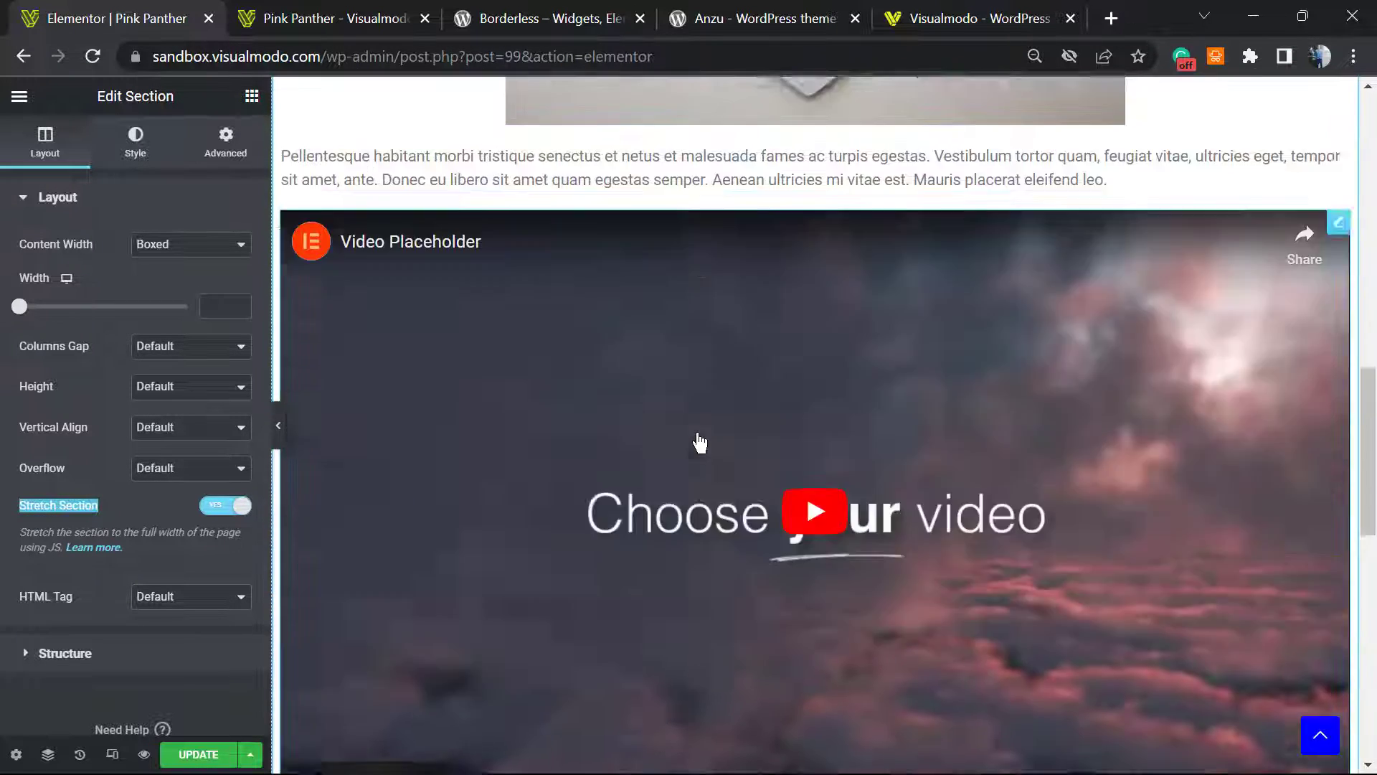
{"action": "scroll", "coordinate": [700, 444], "scroll_direction": "up", "scroll_amount": 10}
- Keep the laptop image size at Large - 1024 x 1024
{"action": "left_click", "coordinate": [701, 584]}
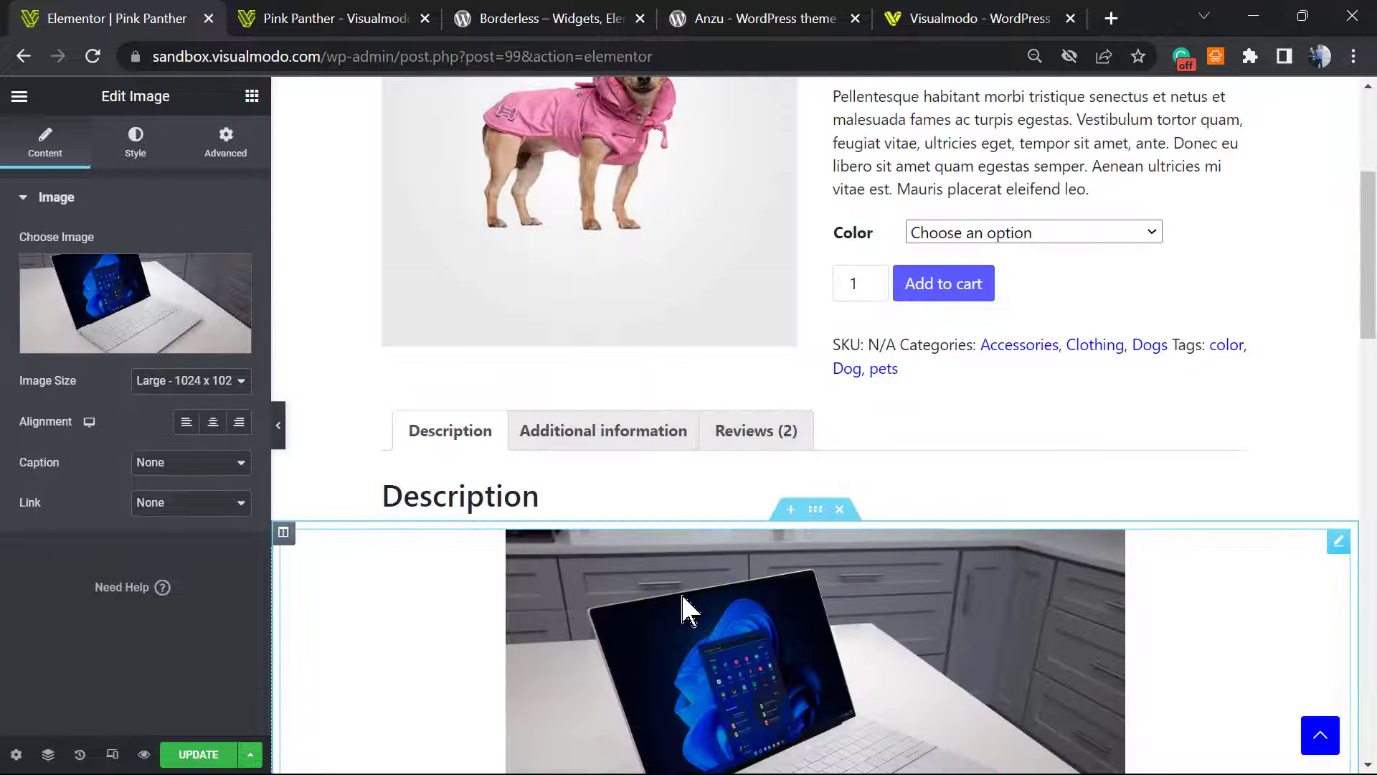
{"action": "left_click", "coordinate": [214, 388]}
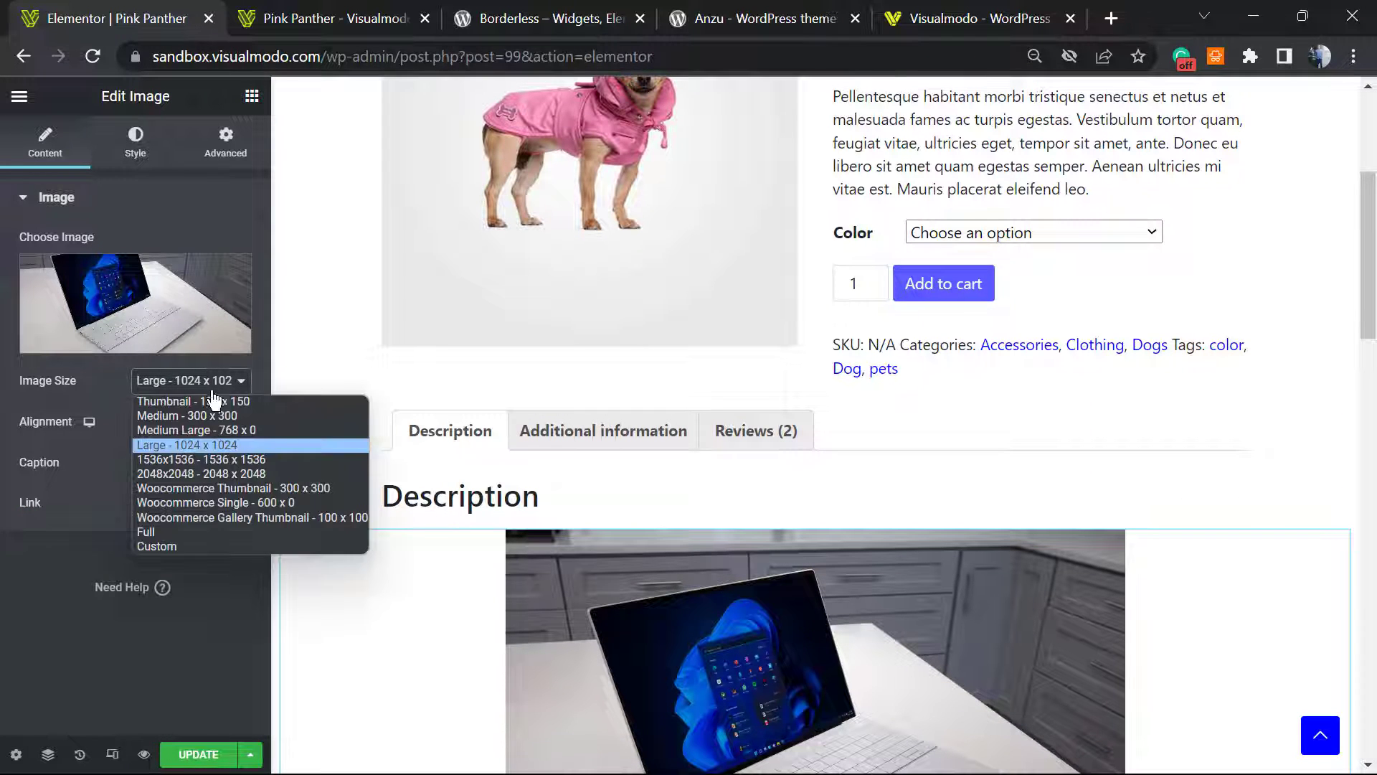
{"action": "left_click", "coordinate": [119, 180]}
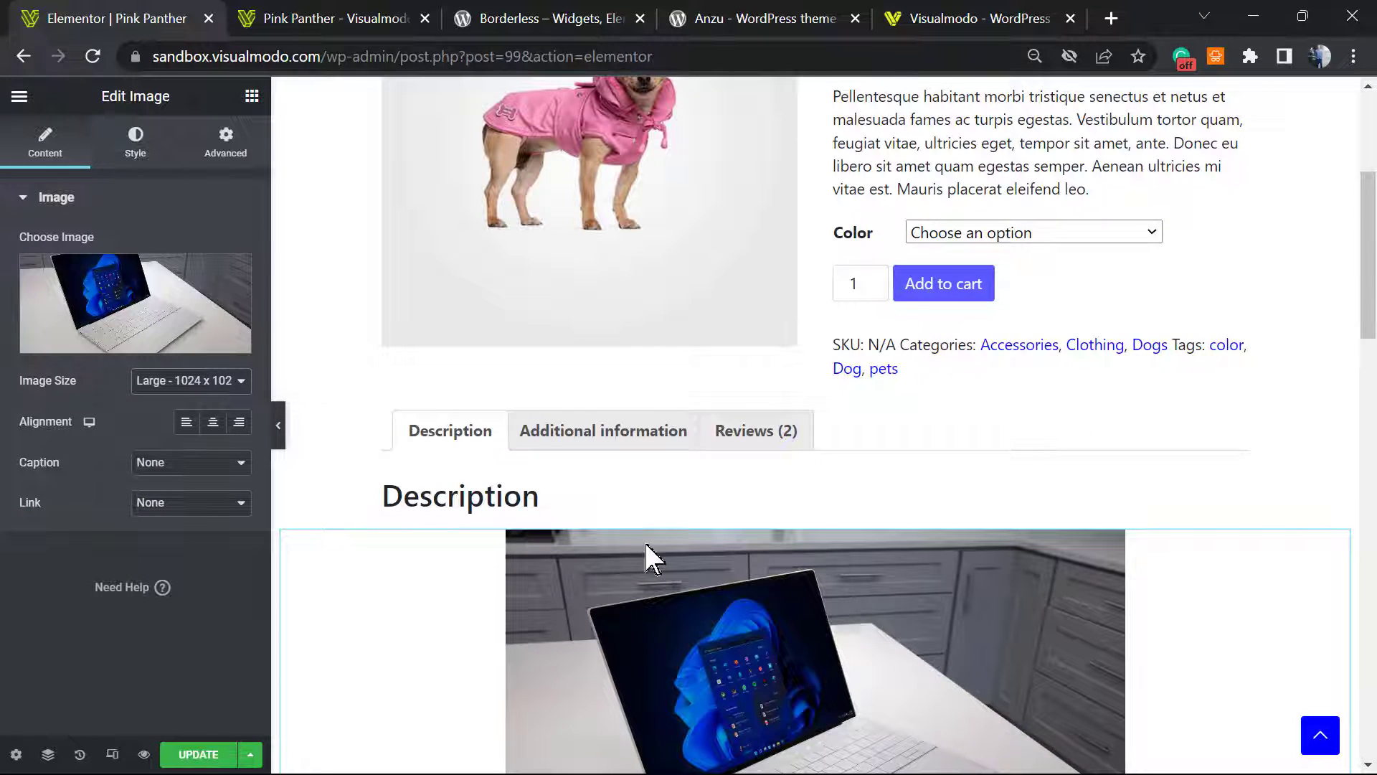
{"action": "scroll", "coordinate": [688, 618], "scroll_direction": "down", "scroll_amount": 5}
{"action": "scroll", "coordinate": [667, 524], "scroll_direction": "up", "scroll_amount": 3}
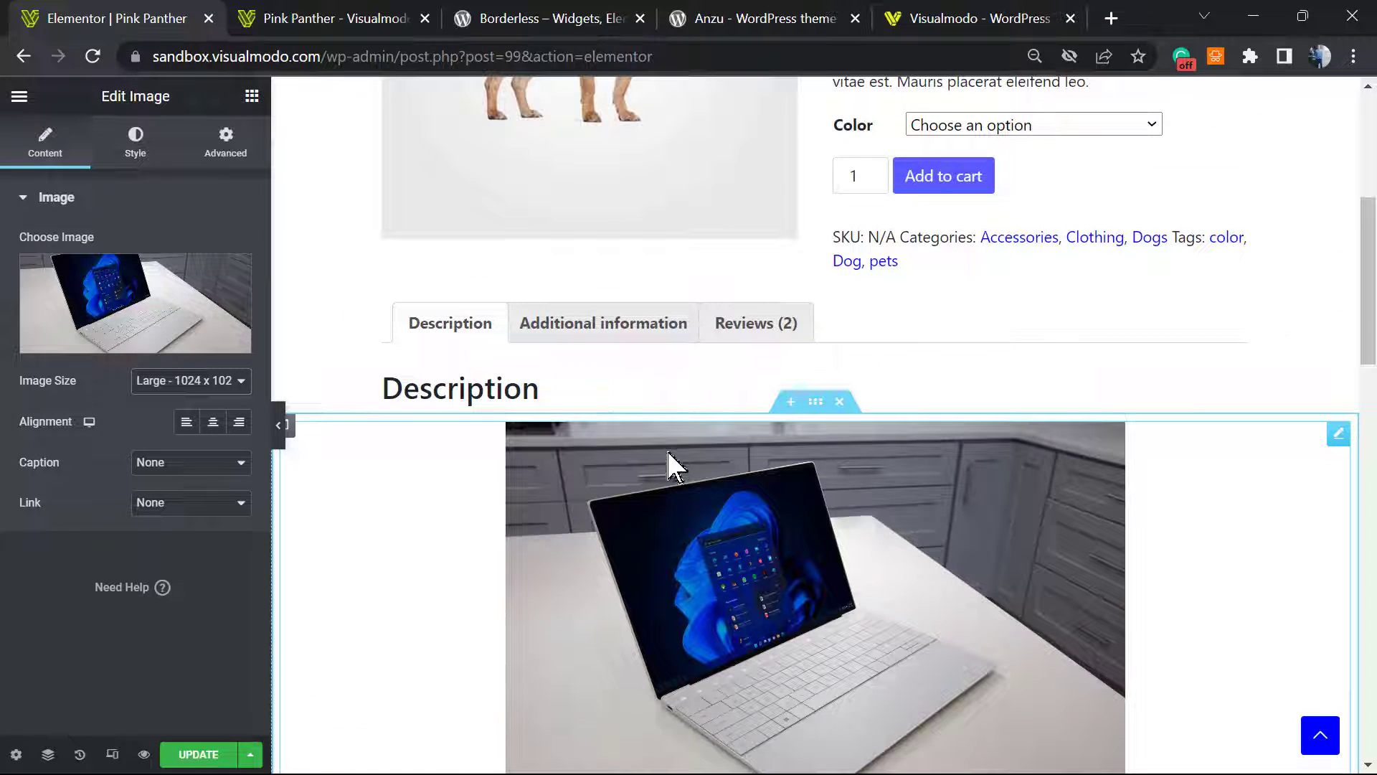
{"action": "scroll", "coordinate": [689, 495], "scroll_direction": "down", "scroll_amount": 2}
- Replace the laptop image with a two-column Inner Section holding the laptop photo in its left column
{"action": "right_click", "coordinate": [660, 482]}
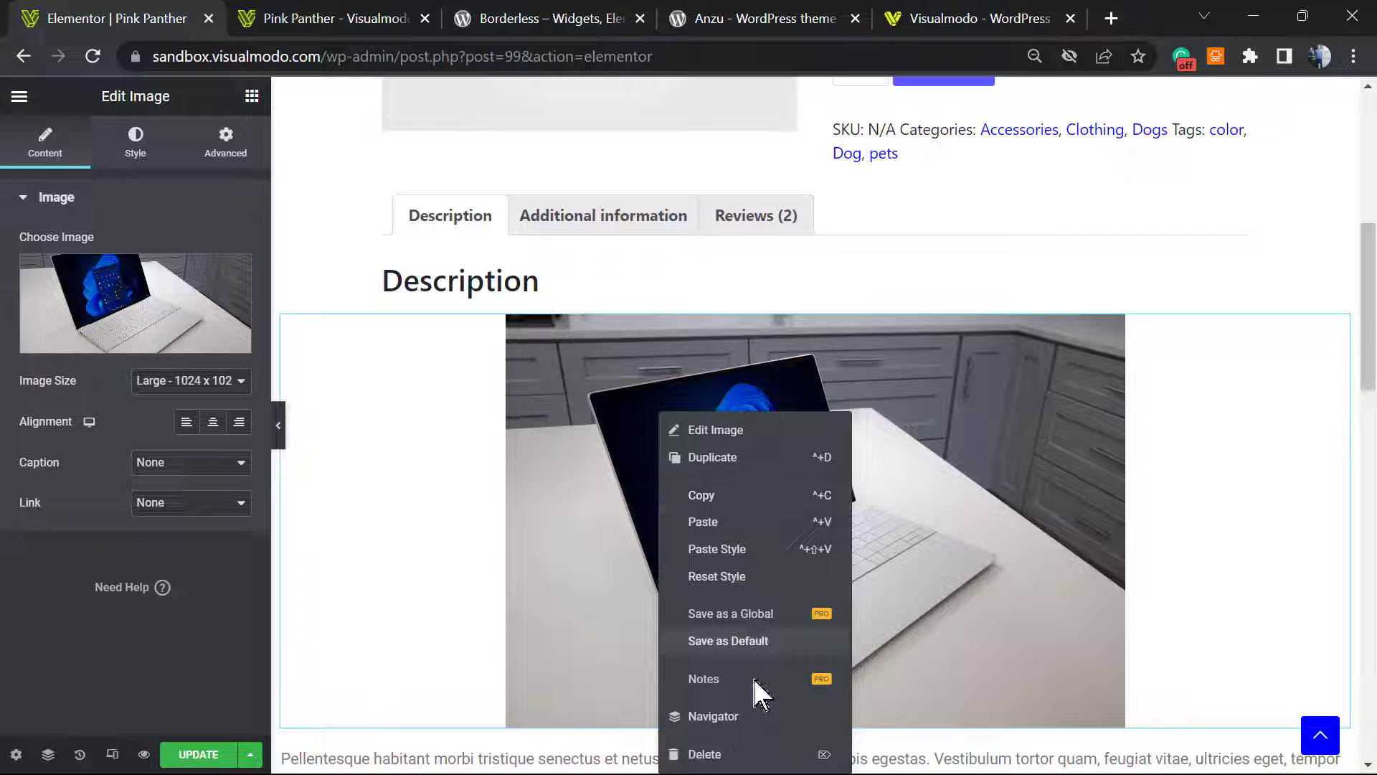
{"action": "left_click", "coordinate": [740, 757]}
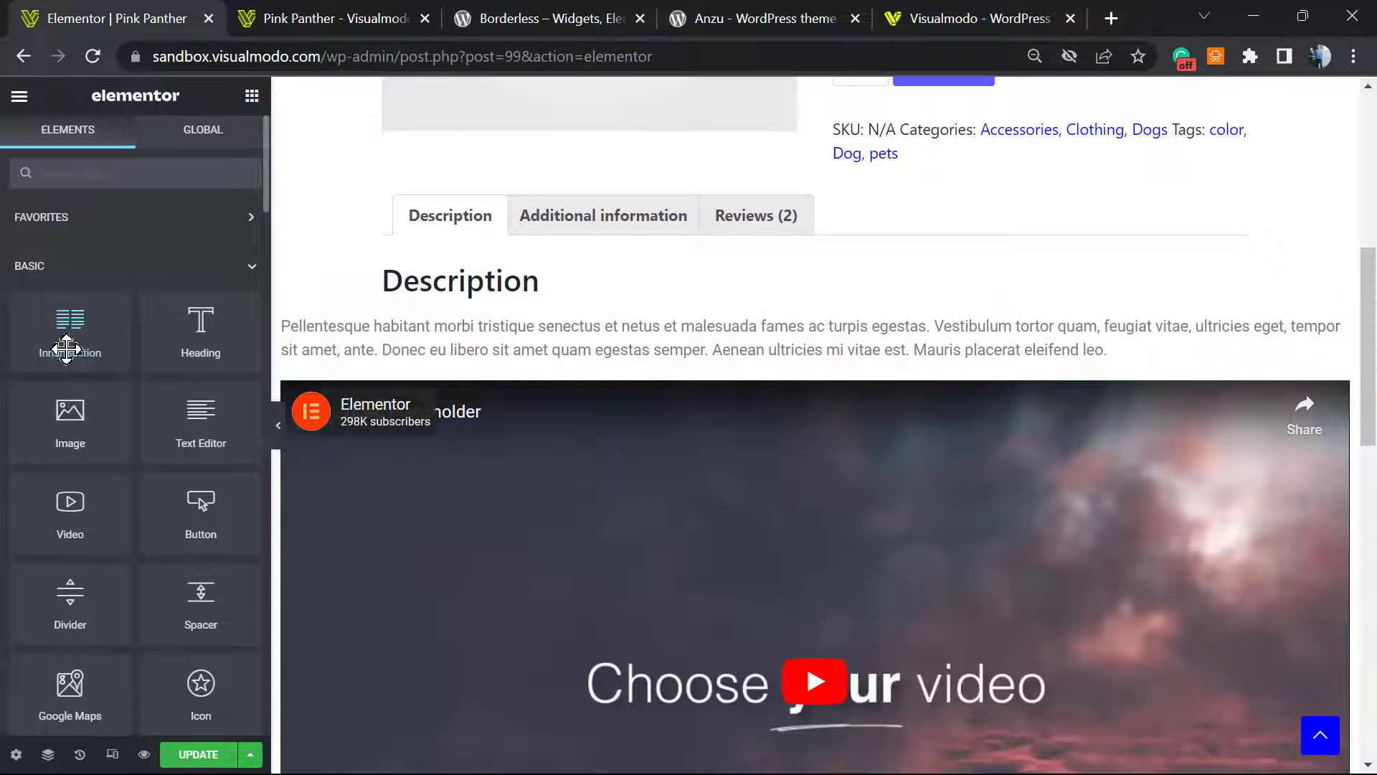
{"action": "left_click_drag", "start_coordinate": [63, 330], "coordinate": [742, 334]}
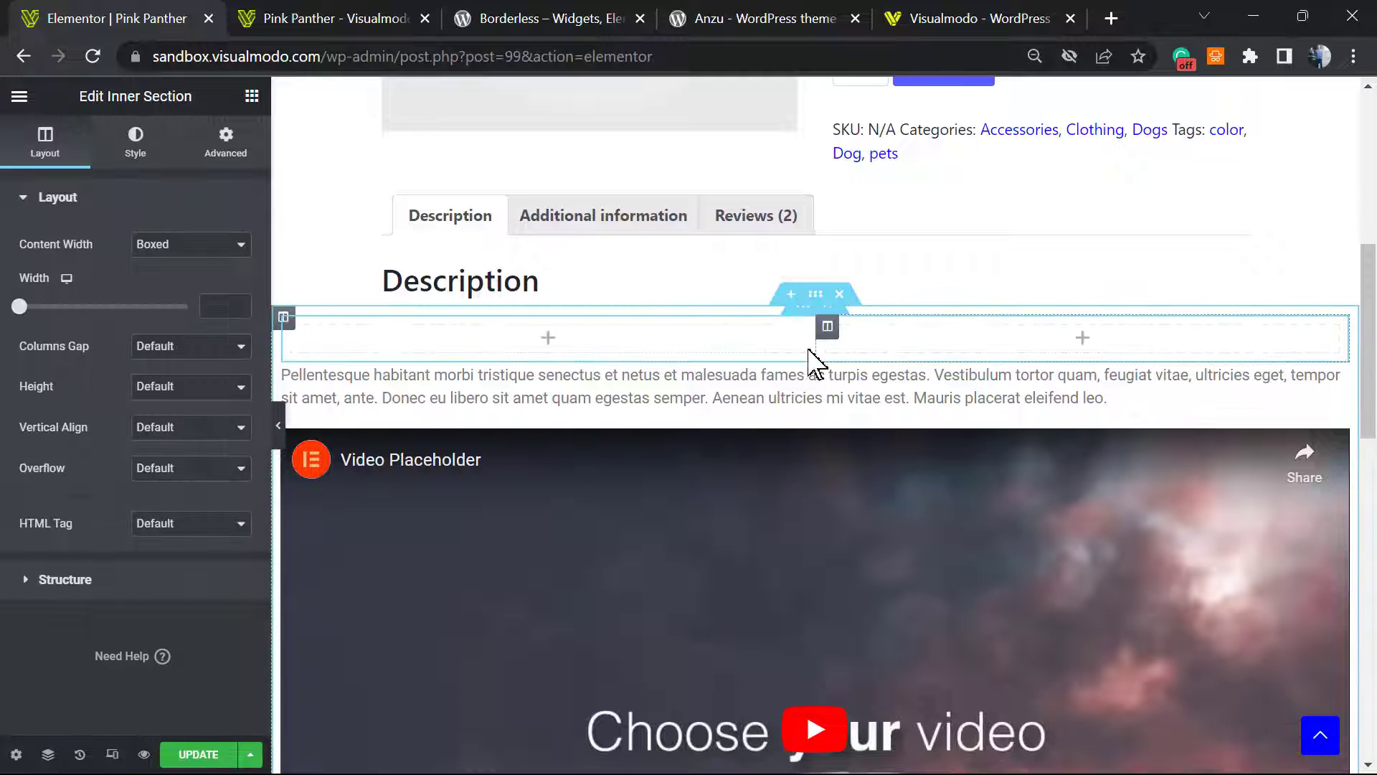
{"action": "left_click", "coordinate": [550, 338]}
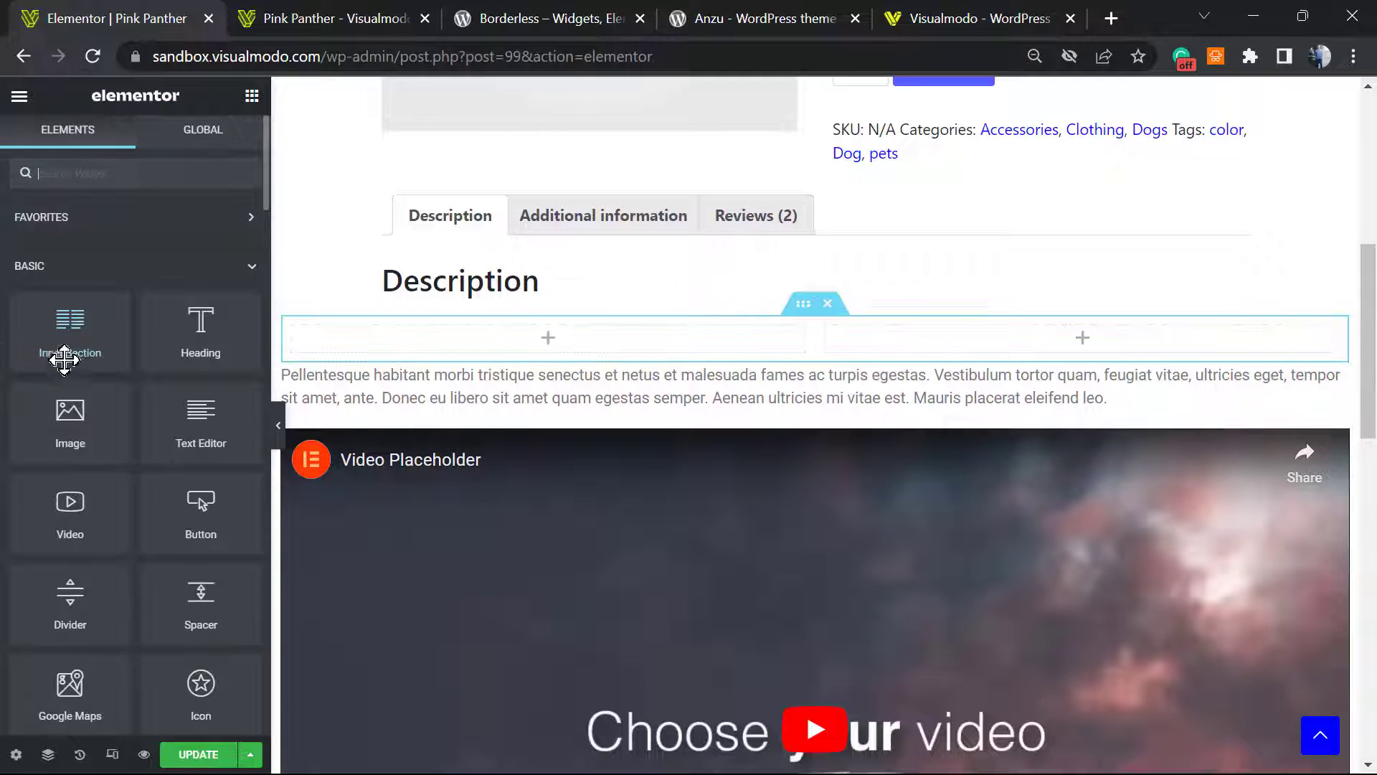
{"action": "left_click_drag", "start_coordinate": [99, 411], "coordinate": [512, 342]}
{"action": "left_click", "coordinate": [142, 310]}
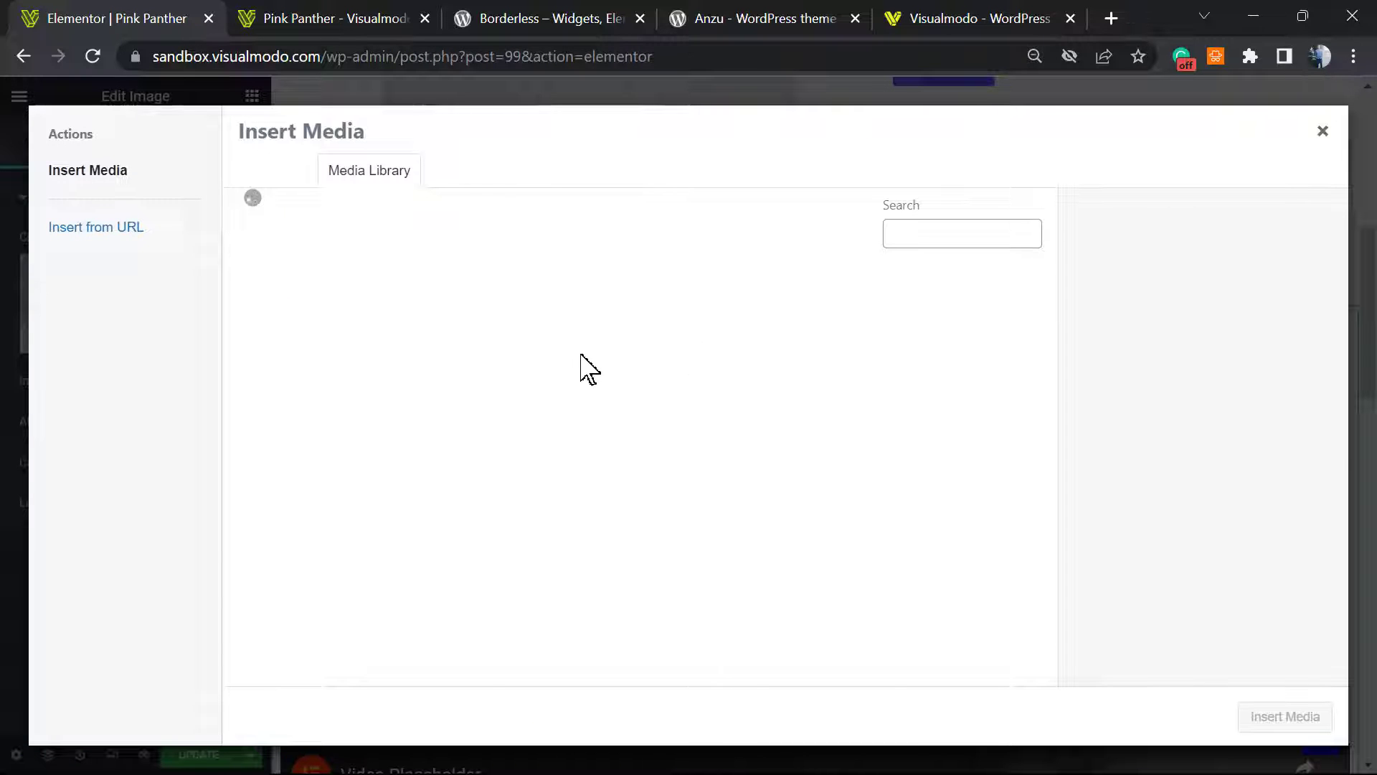
{"action": "left_click", "coordinate": [811, 368]}
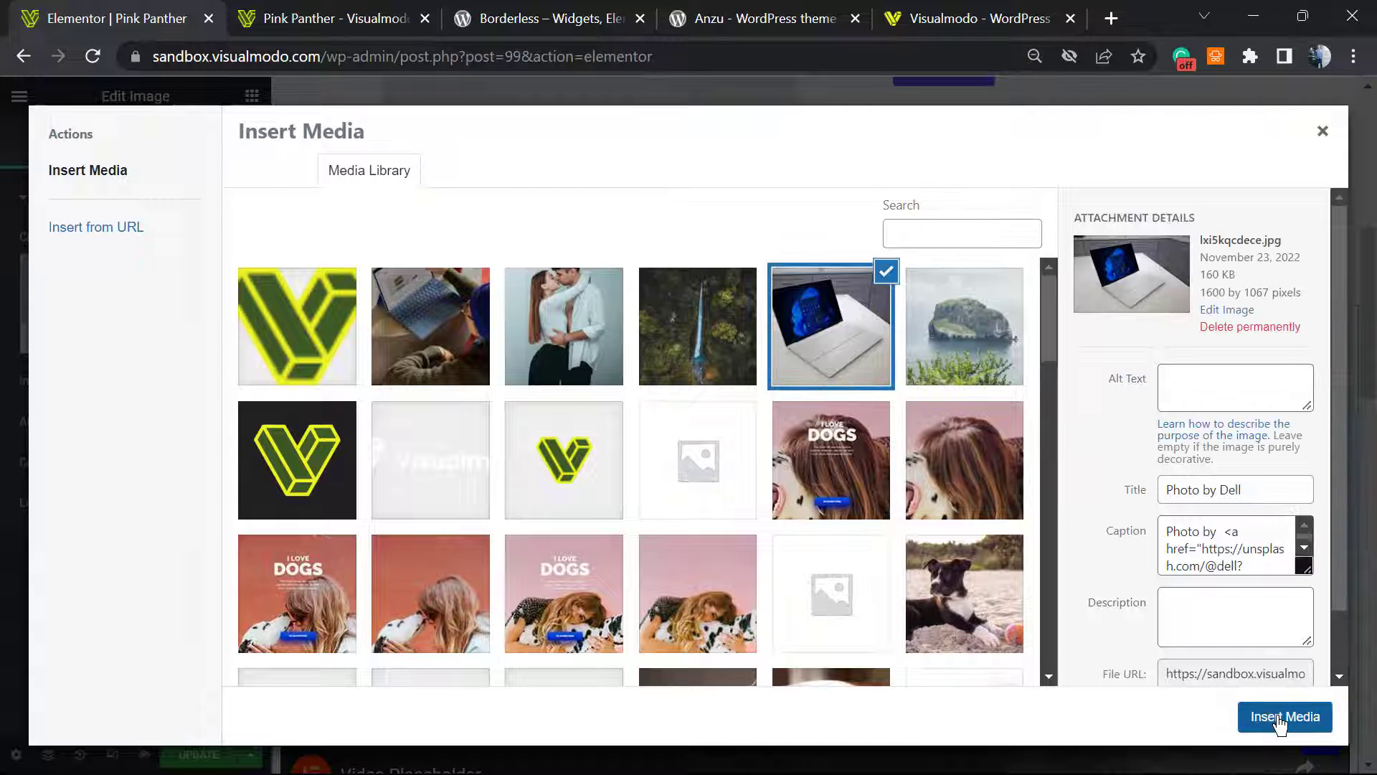
{"action": "left_click", "coordinate": [1295, 716]}
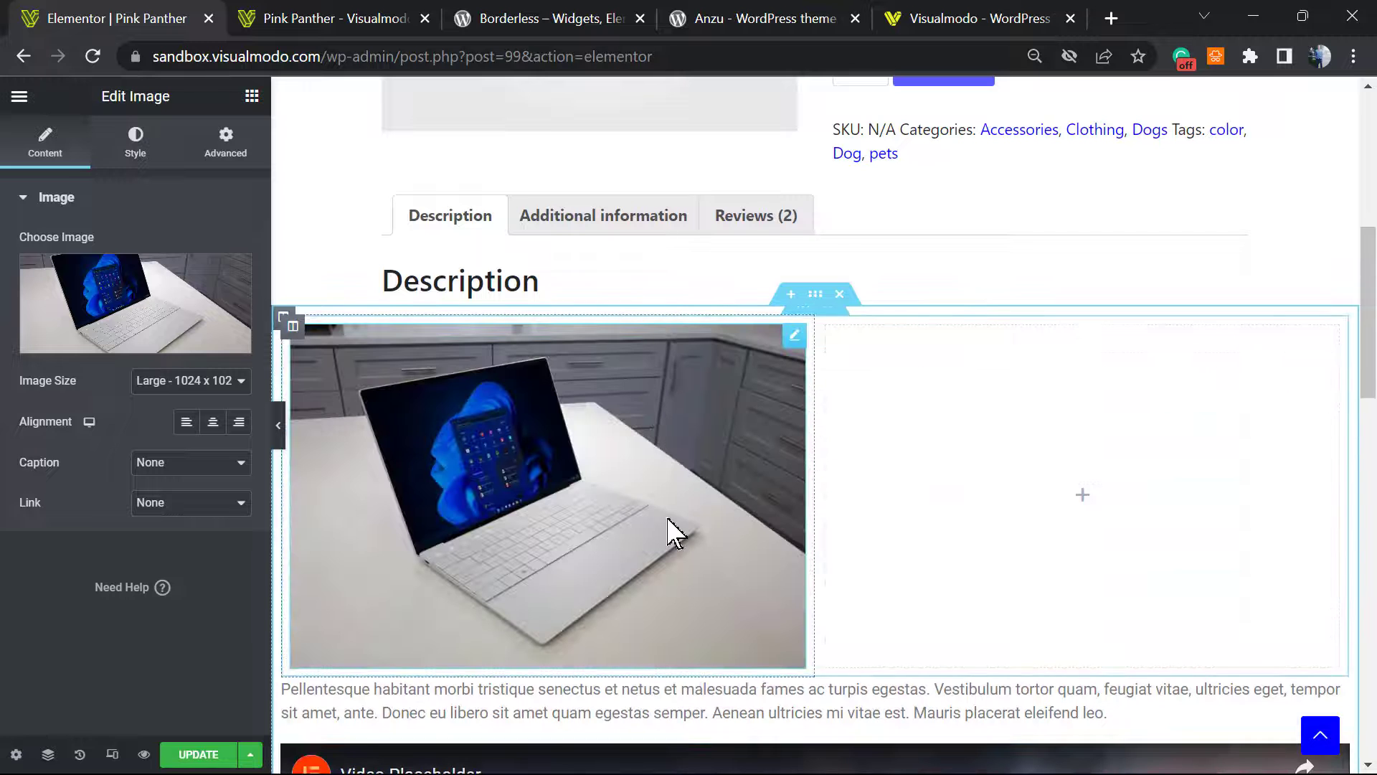
- Move the description paragraph into the right column beside the laptop photo
{"action": "scroll", "coordinate": [670, 529], "scroll_direction": "down", "scroll_amount": 3}
{"action": "left_click_drag", "start_coordinate": [617, 525], "coordinate": [1061, 323]}
{"action": "left_click", "coordinate": [864, 473]}
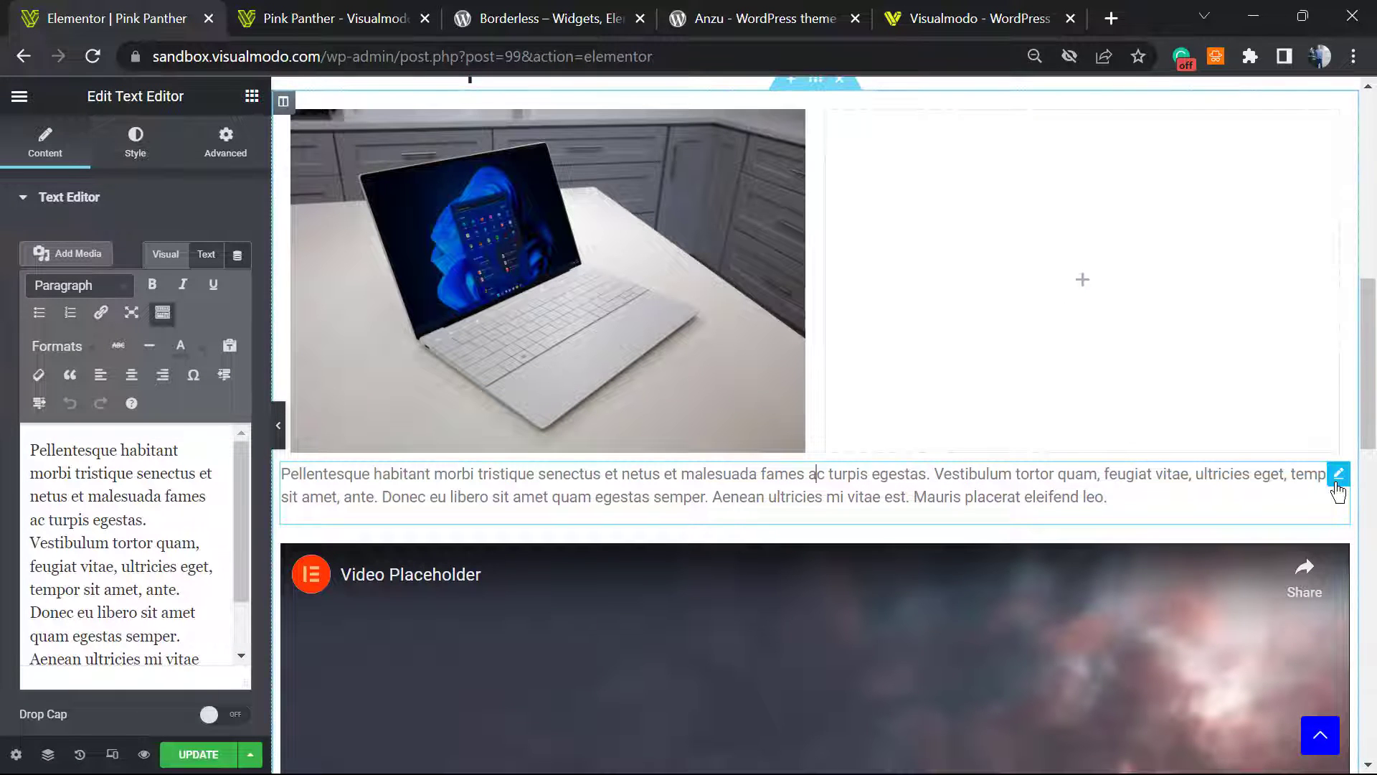
{"action": "left_click_drag", "start_coordinate": [1339, 491], "coordinate": [1054, 359]}
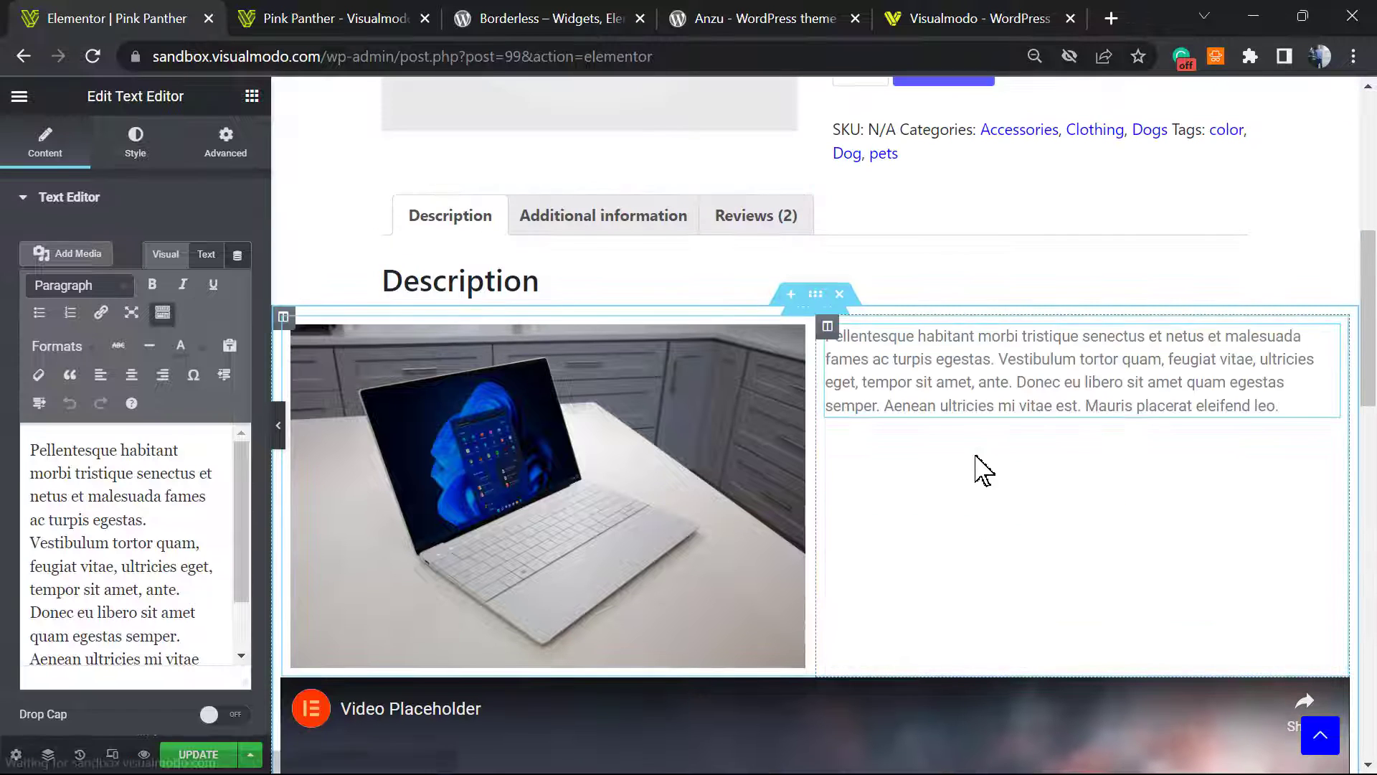
- Drop a Heading widget into the right column above the description text
{"action": "left_click", "coordinate": [18, 96]}
{"action": "left_click", "coordinate": [20, 97]}
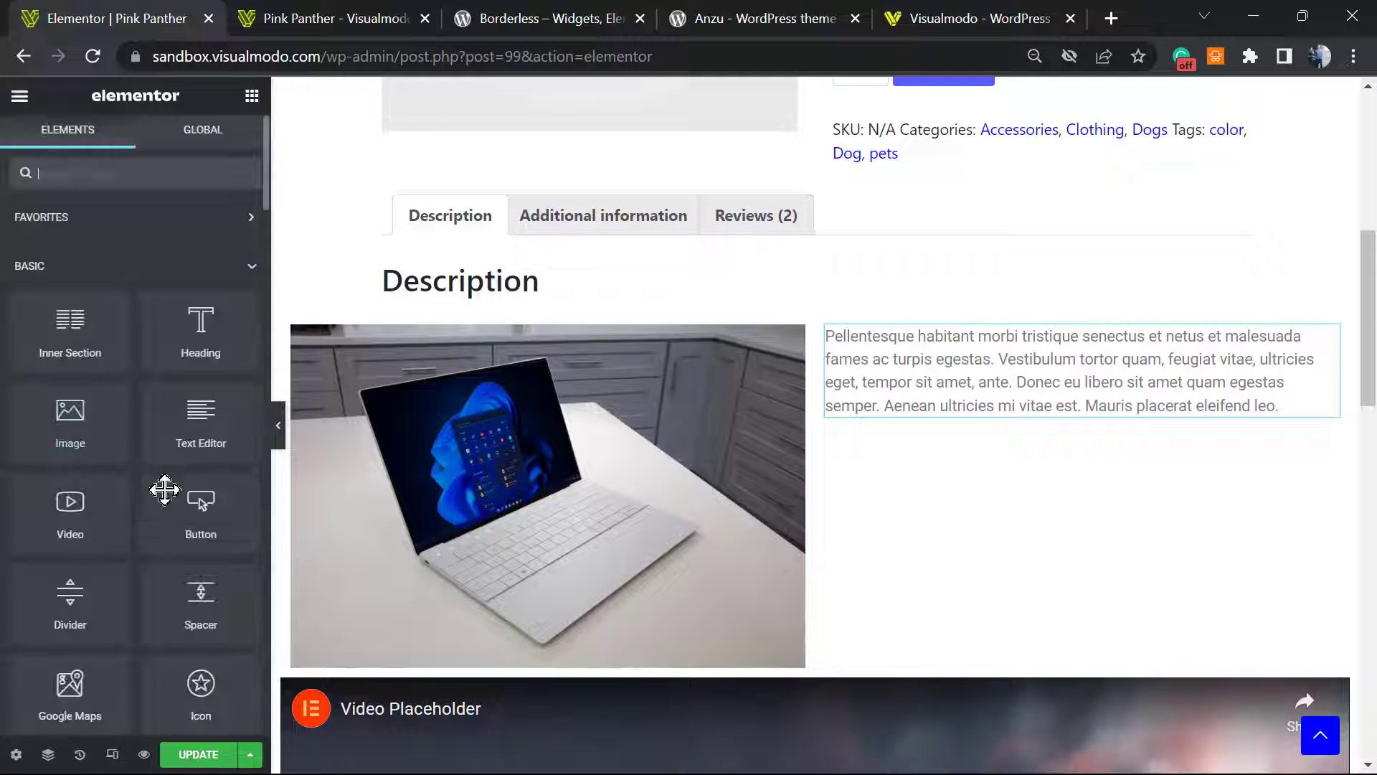
{"action": "left_click_drag", "start_coordinate": [190, 341], "coordinate": [1113, 347]}
{"action": "scroll", "coordinate": [794, 541], "scroll_direction": "down", "scroll_amount": 3}
{"action": "scroll", "coordinate": [794, 541], "scroll_direction": "up", "scroll_amount": 7}
{"action": "scroll", "coordinate": [791, 543], "scroll_direction": "down", "scroll_amount": 5}
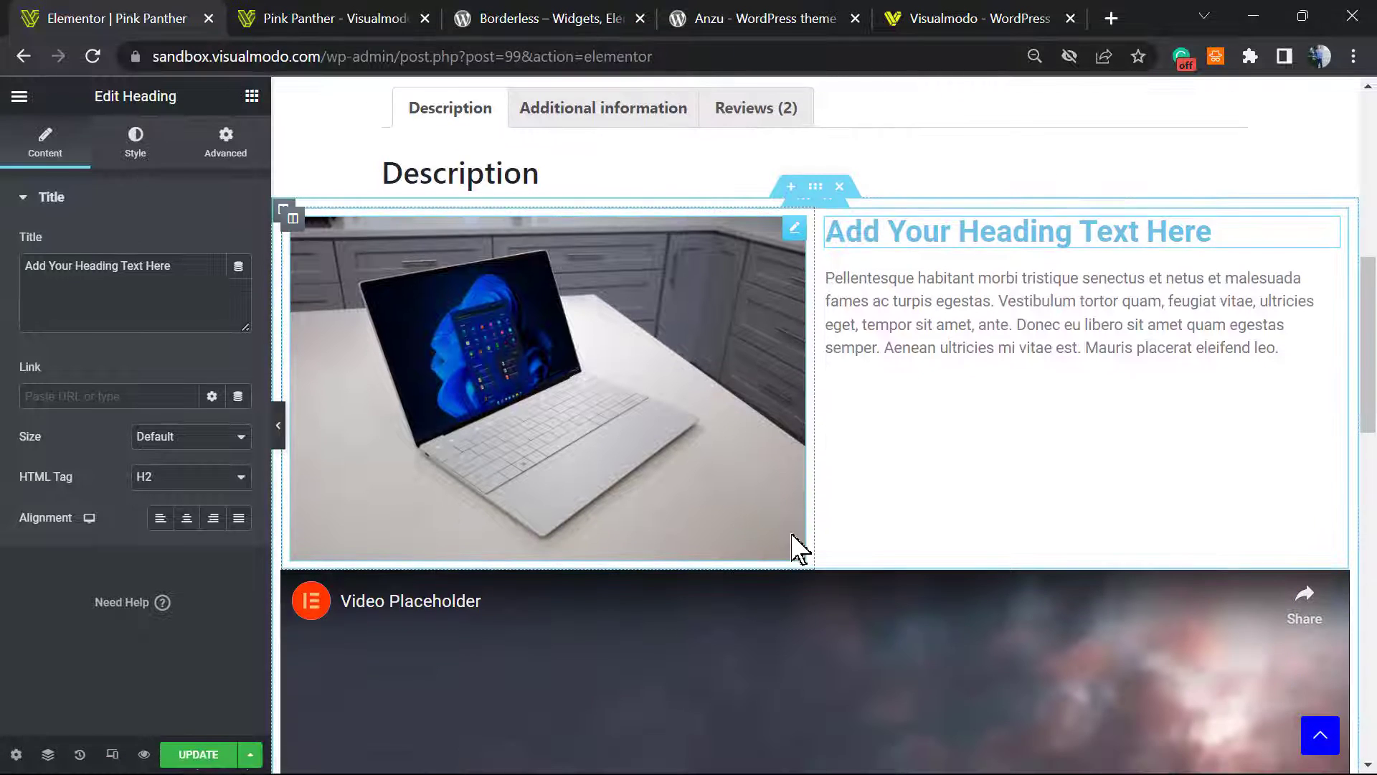
{"action": "scroll", "coordinate": [861, 517], "scroll_direction": "up", "scroll_amount": 4}
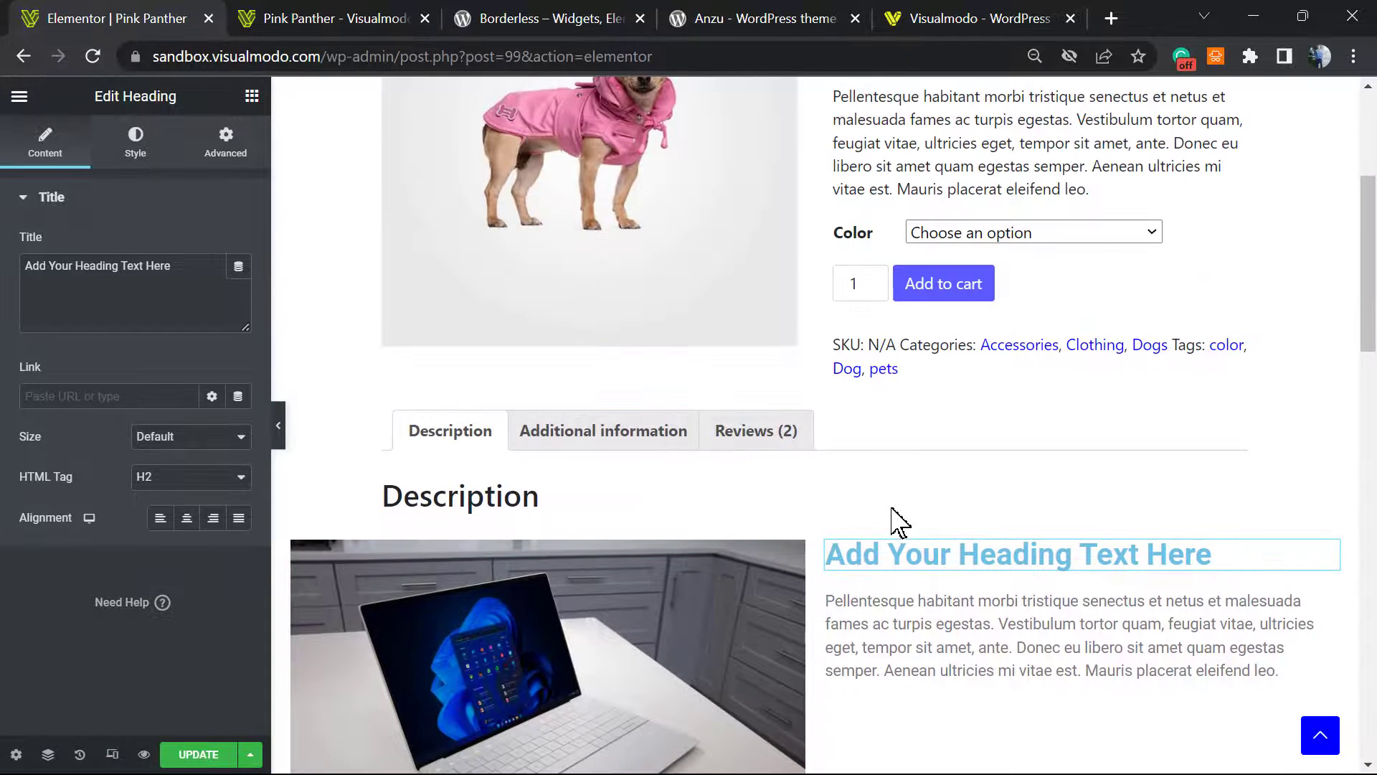
{"action": "scroll", "coordinate": [682, 498], "scroll_direction": "down", "scroll_amount": 3}
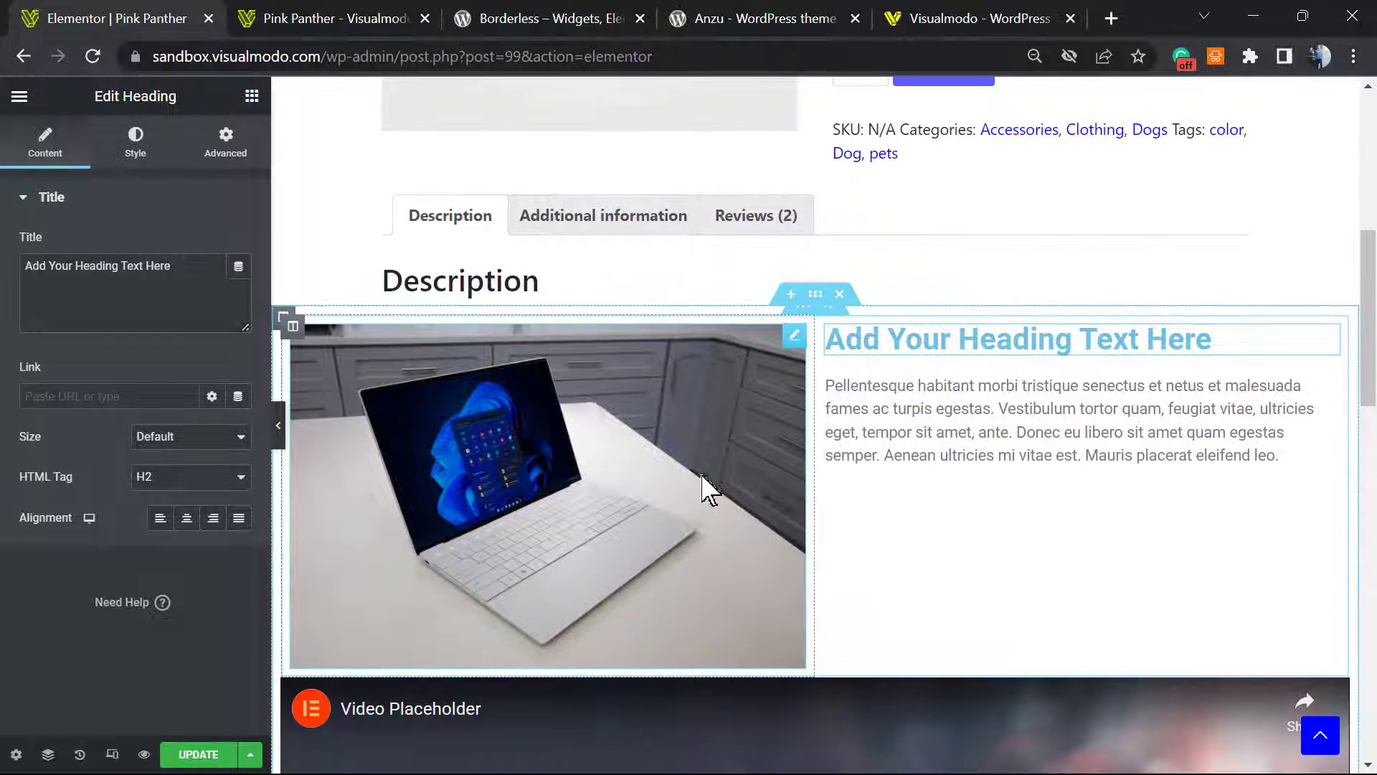
{"action": "scroll", "coordinate": [901, 483], "scroll_direction": "down", "scroll_amount": 3}
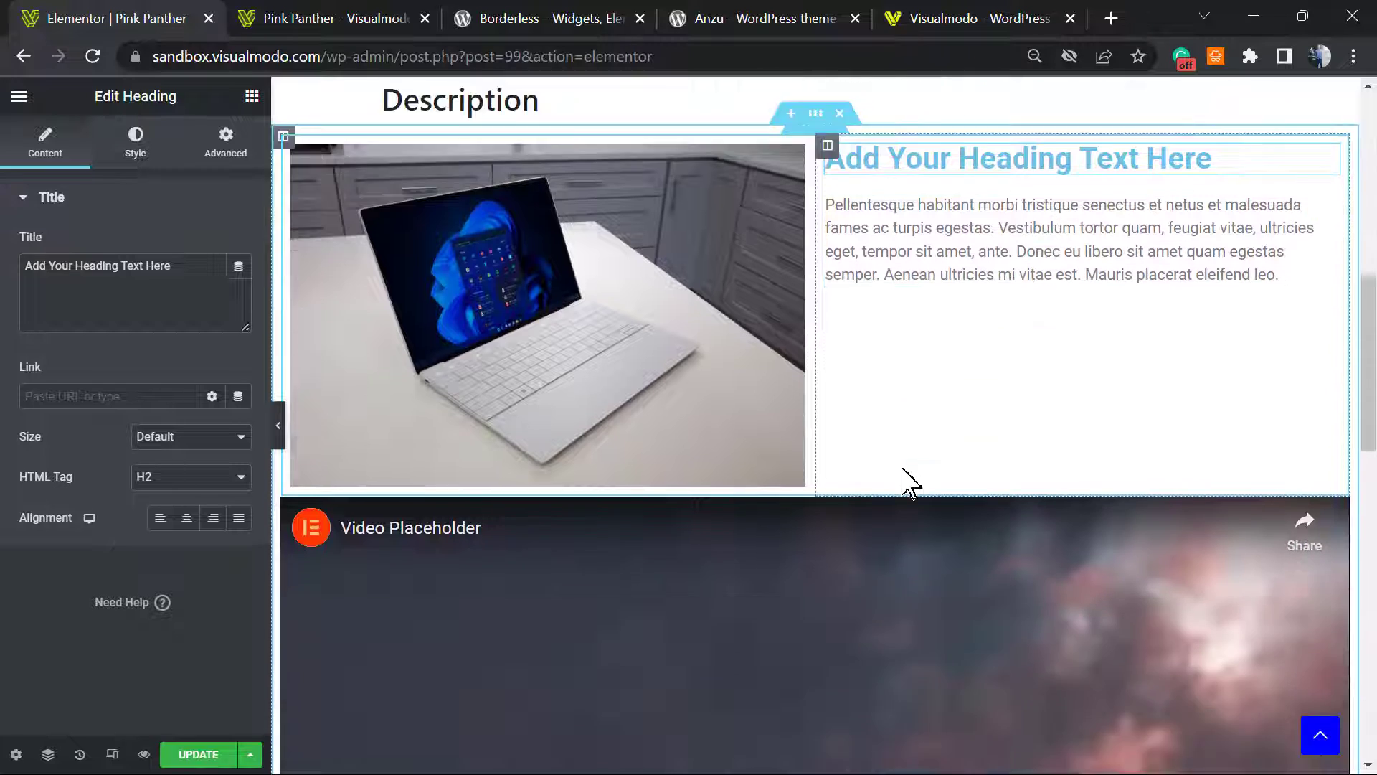
{"action": "scroll", "coordinate": [901, 476], "scroll_direction": "up", "scroll_amount": 2}
{"action": "scroll", "coordinate": [901, 477], "scroll_direction": "down", "scroll_amount": 4}
{"action": "scroll", "coordinate": [905, 479], "scroll_direction": "up", "scroll_amount": 2}
{"action": "scroll", "coordinate": [908, 482], "scroll_direction": "up", "scroll_amount": 5}
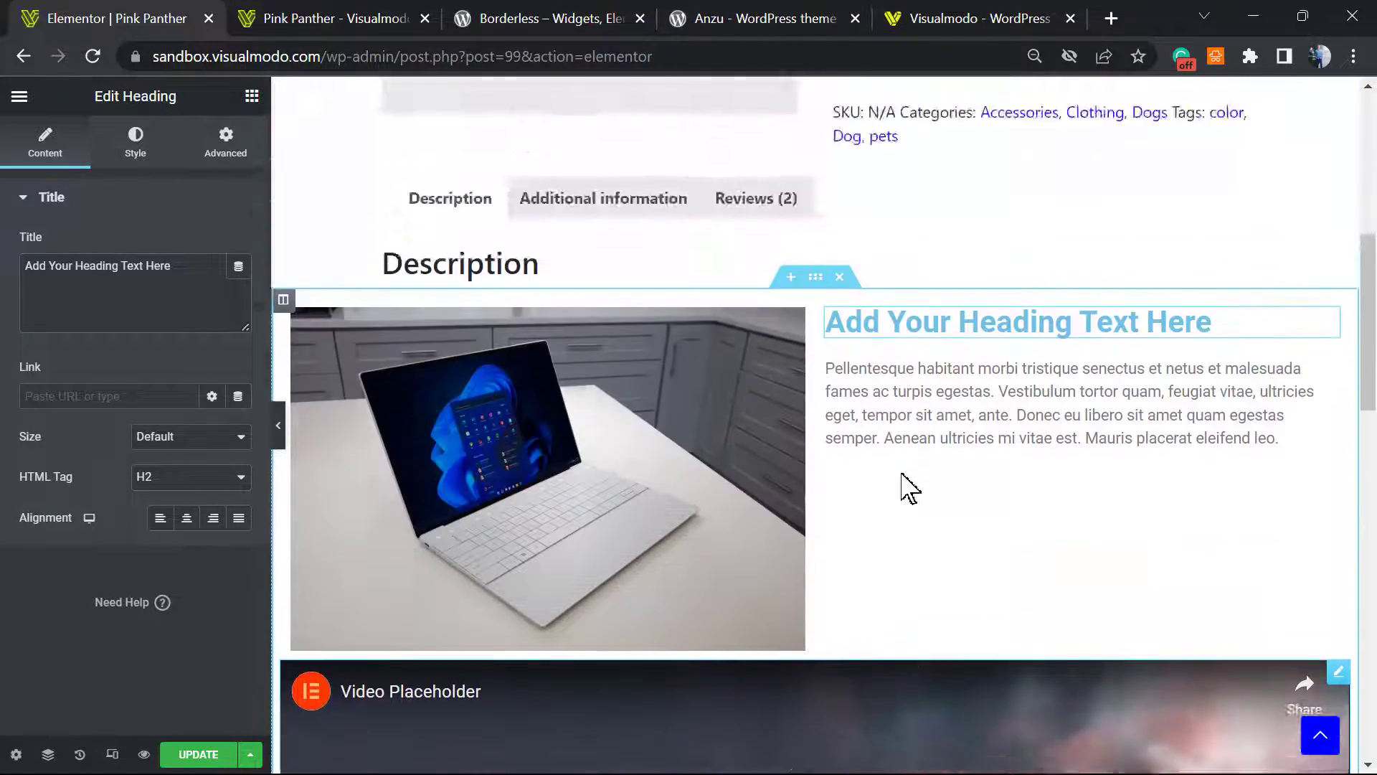
{"action": "scroll", "coordinate": [897, 485], "scroll_direction": "down", "scroll_amount": 12}
{"action": "scroll", "coordinate": [853, 486], "scroll_direction": "up", "scroll_amount": 9}
{"action": "scroll", "coordinate": [850, 487], "scroll_direction": "down", "scroll_amount": 6}
{"action": "scroll", "coordinate": [781, 483], "scroll_direction": "up", "scroll_amount": 9}
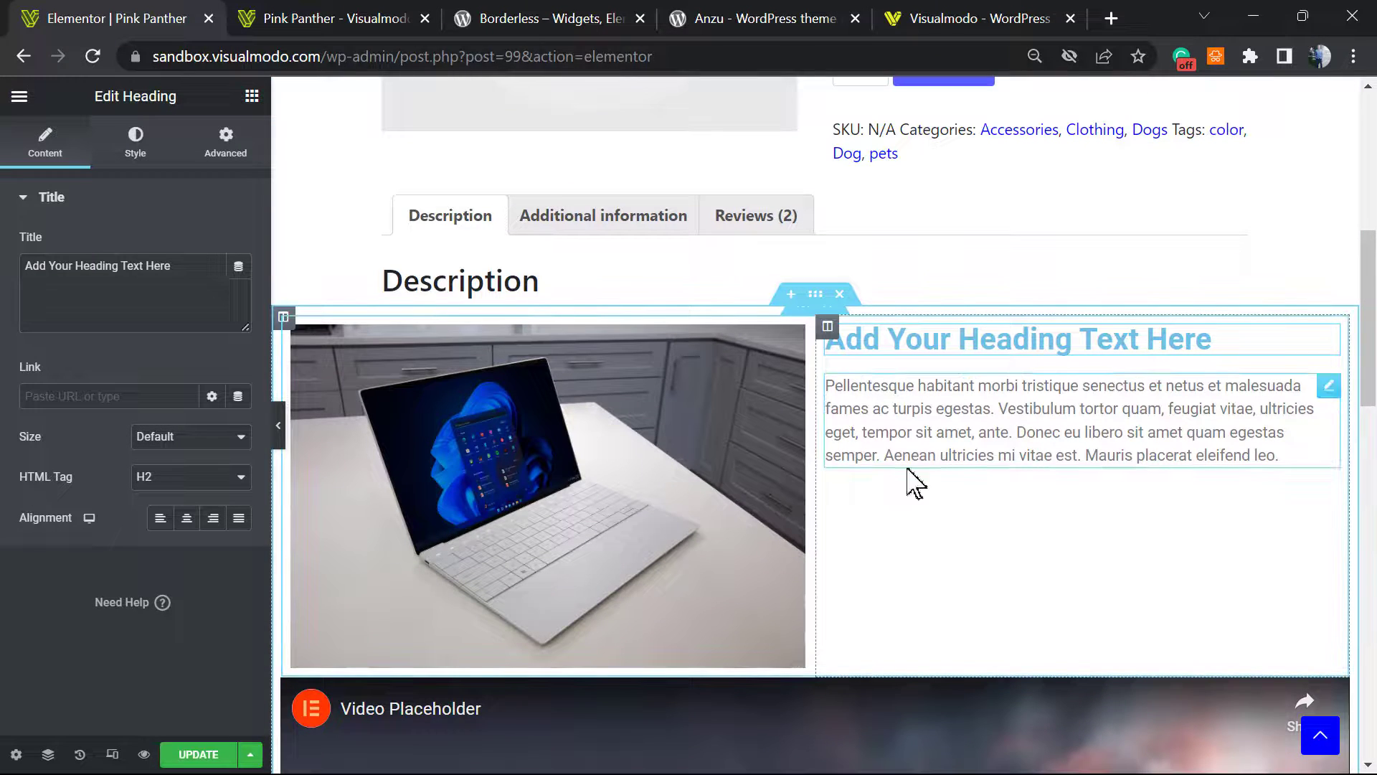
- Choose the Video background type for the image-and-text section
{"action": "left_click", "coordinate": [816, 296]}
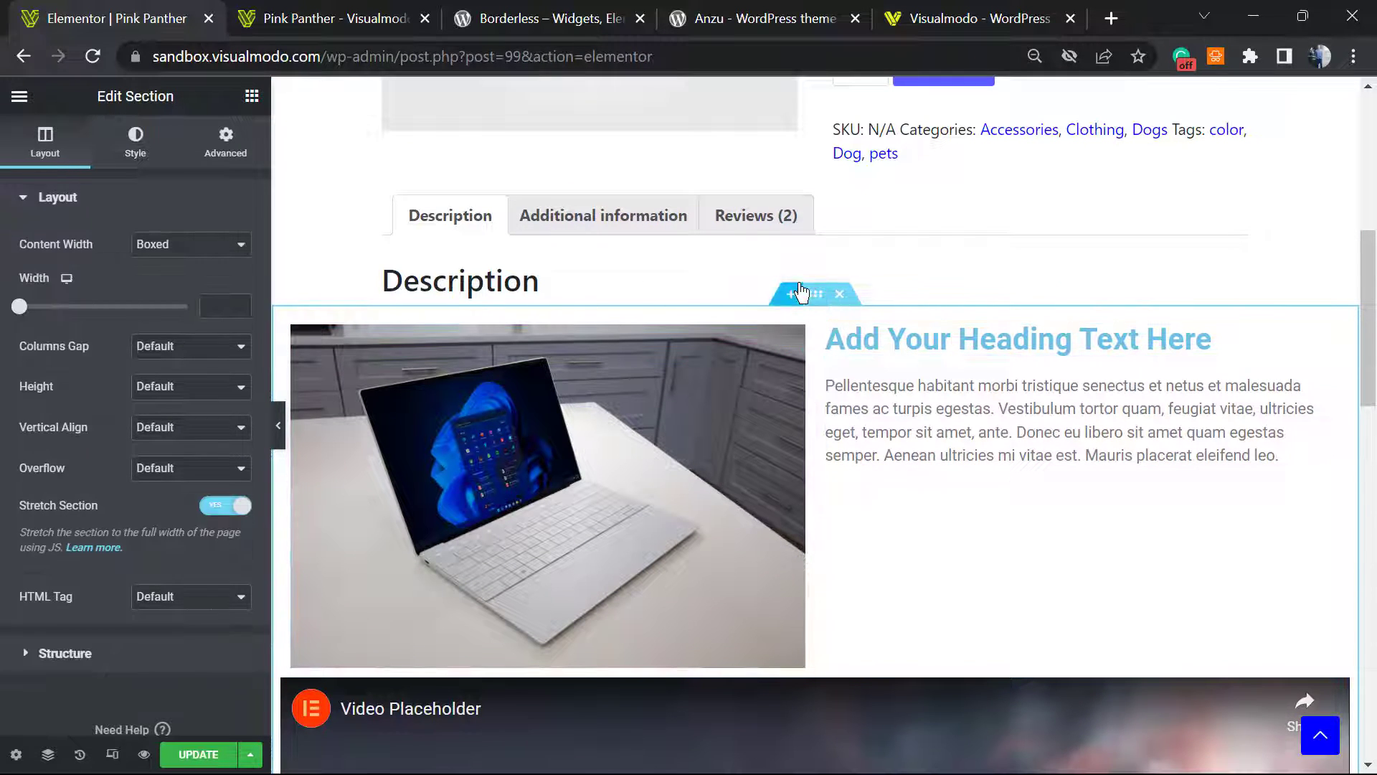
{"action": "left_click", "coordinate": [173, 147]}
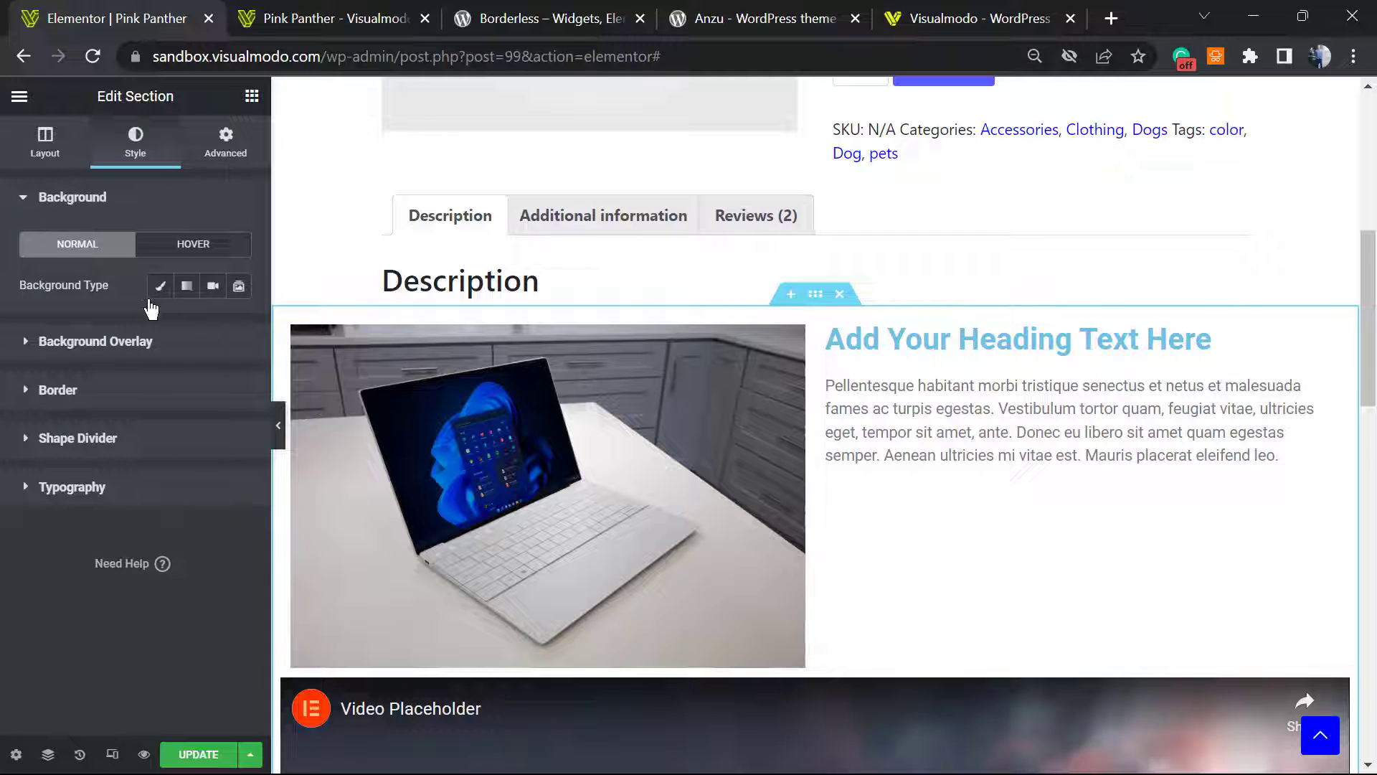
{"action": "left_click", "coordinate": [151, 341]}
{"action": "left_click", "coordinate": [113, 206]}
{"action": "left_click", "coordinate": [211, 288]}
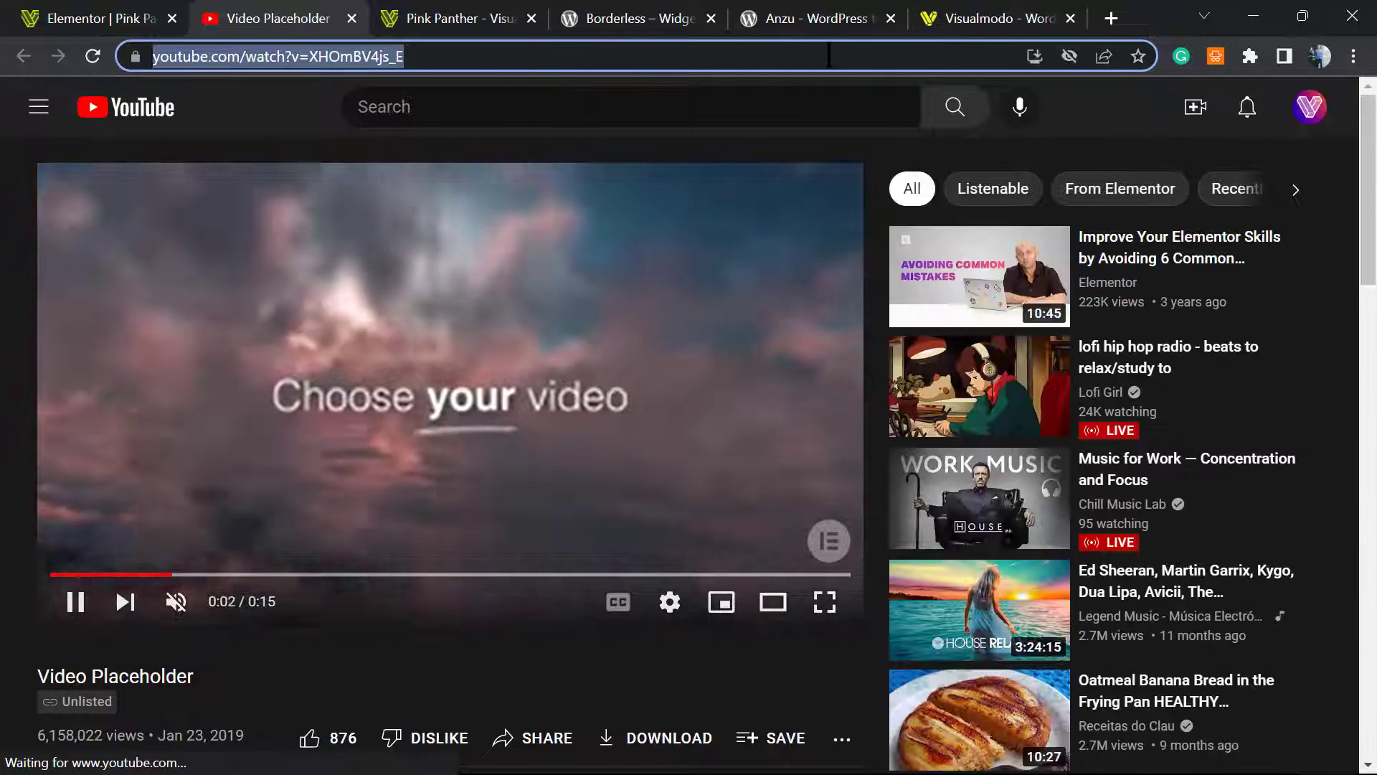
- Paste the Video Placeholder YouTube URL into the section's background Video Link
{"action": "left_click", "coordinate": [810, 18]}
{"action": "left_click", "coordinate": [402, 18]}
{"action": "left_click", "coordinate": [301, 16]}
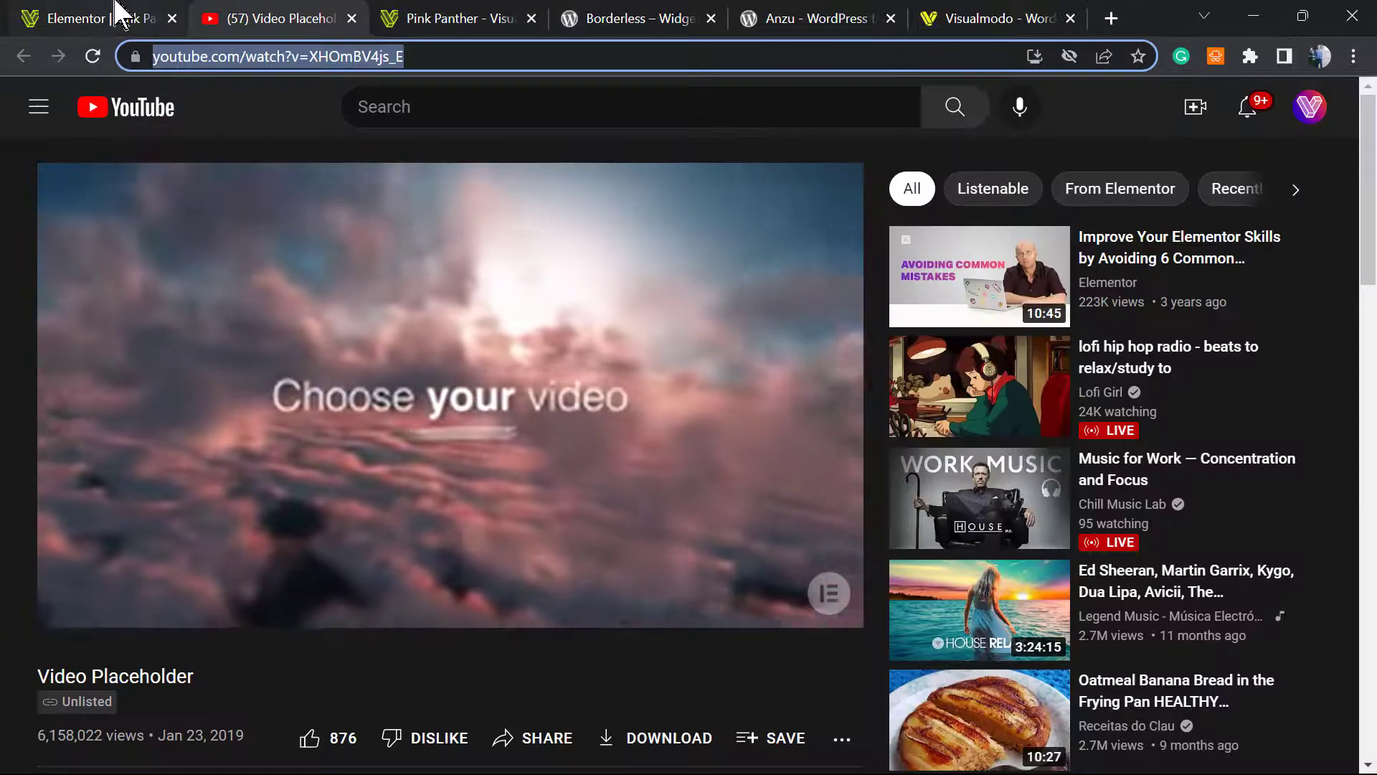
{"action": "left_click", "coordinate": [111, 17]}
{"action": "type", "text": "https://www.youtube.com/watch?v=XHOmBV4js_E"}
- Switch the section background to Gradient with a pale grey first colour
{"action": "scroll", "coordinate": [632, 473], "scroll_direction": "up", "scroll_amount": 5}
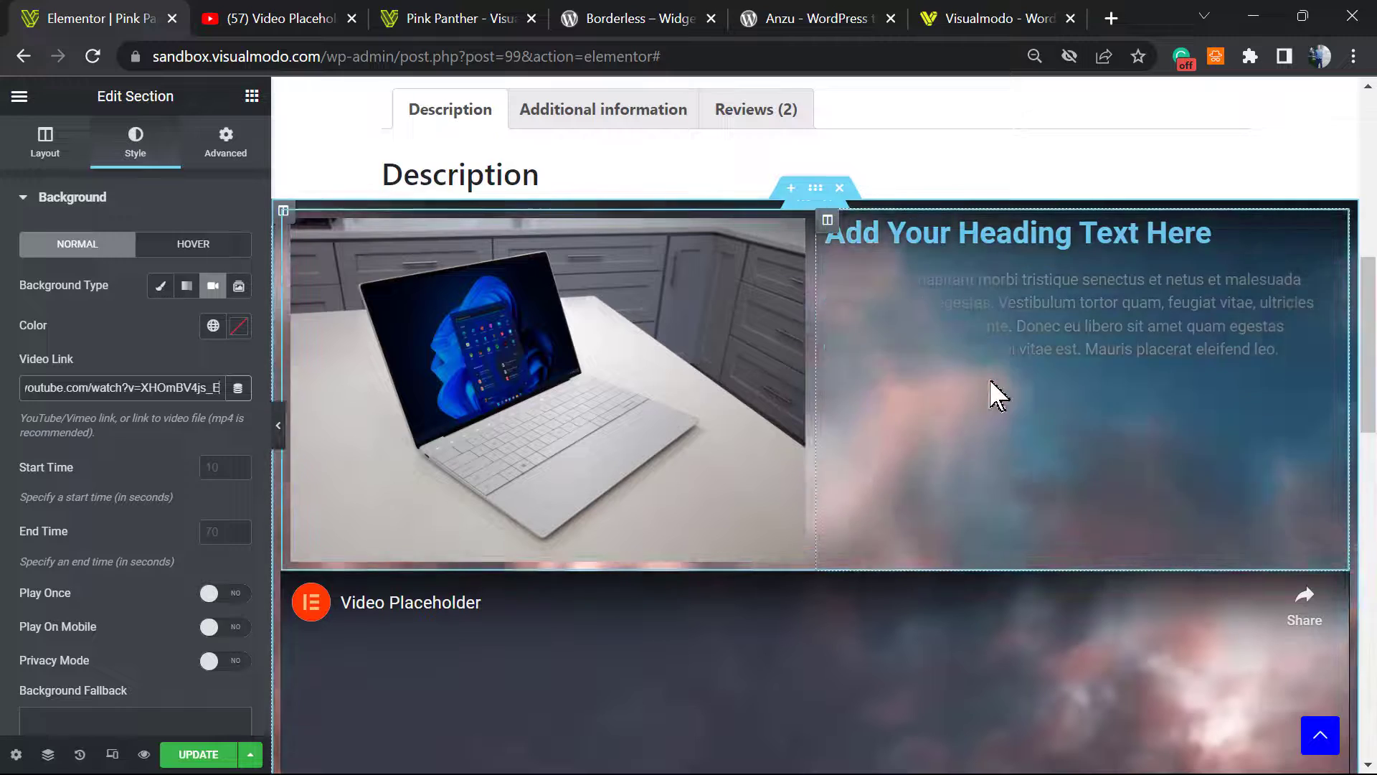
{"action": "scroll", "coordinate": [907, 538], "scroll_direction": "up", "scroll_amount": 4}
{"action": "scroll", "coordinate": [718, 502], "scroll_direction": "down", "scroll_amount": 3}
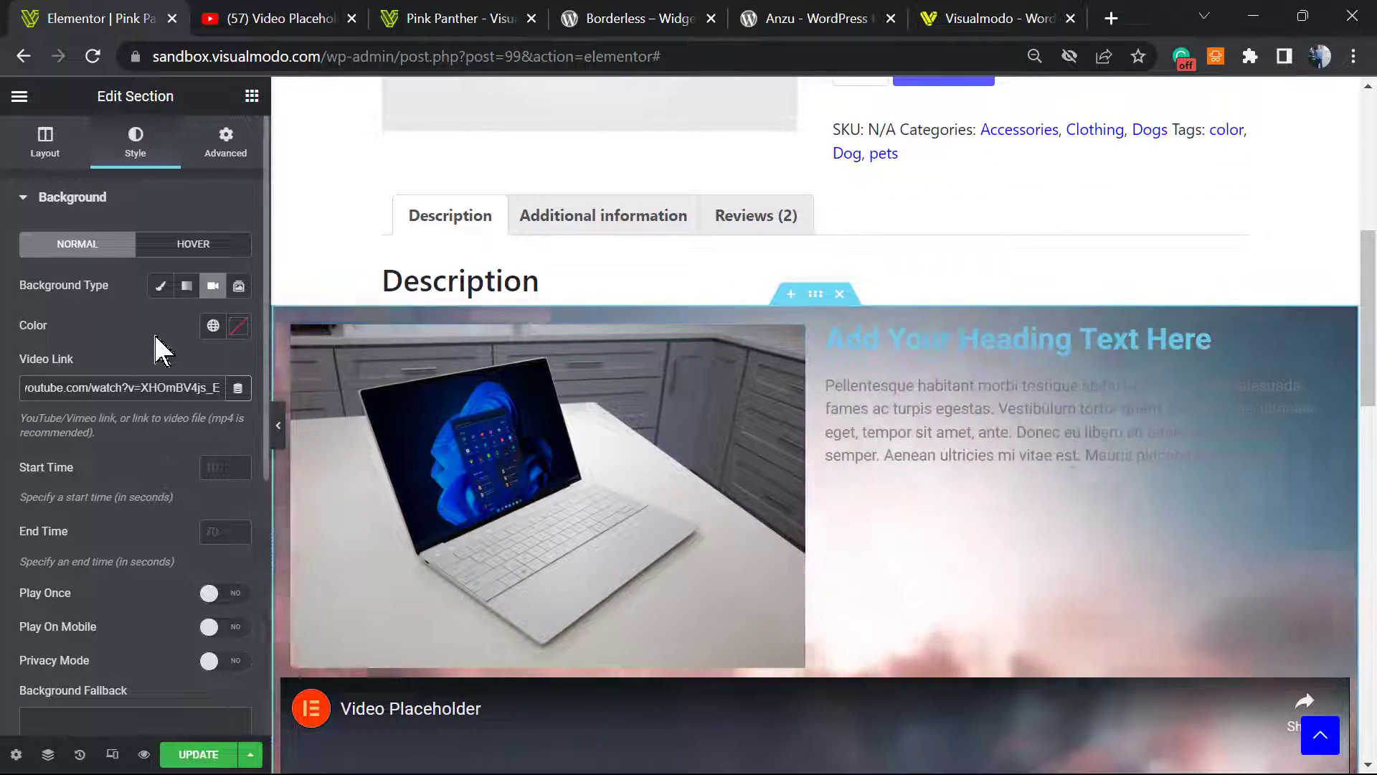
{"action": "left_click", "coordinate": [186, 285]}
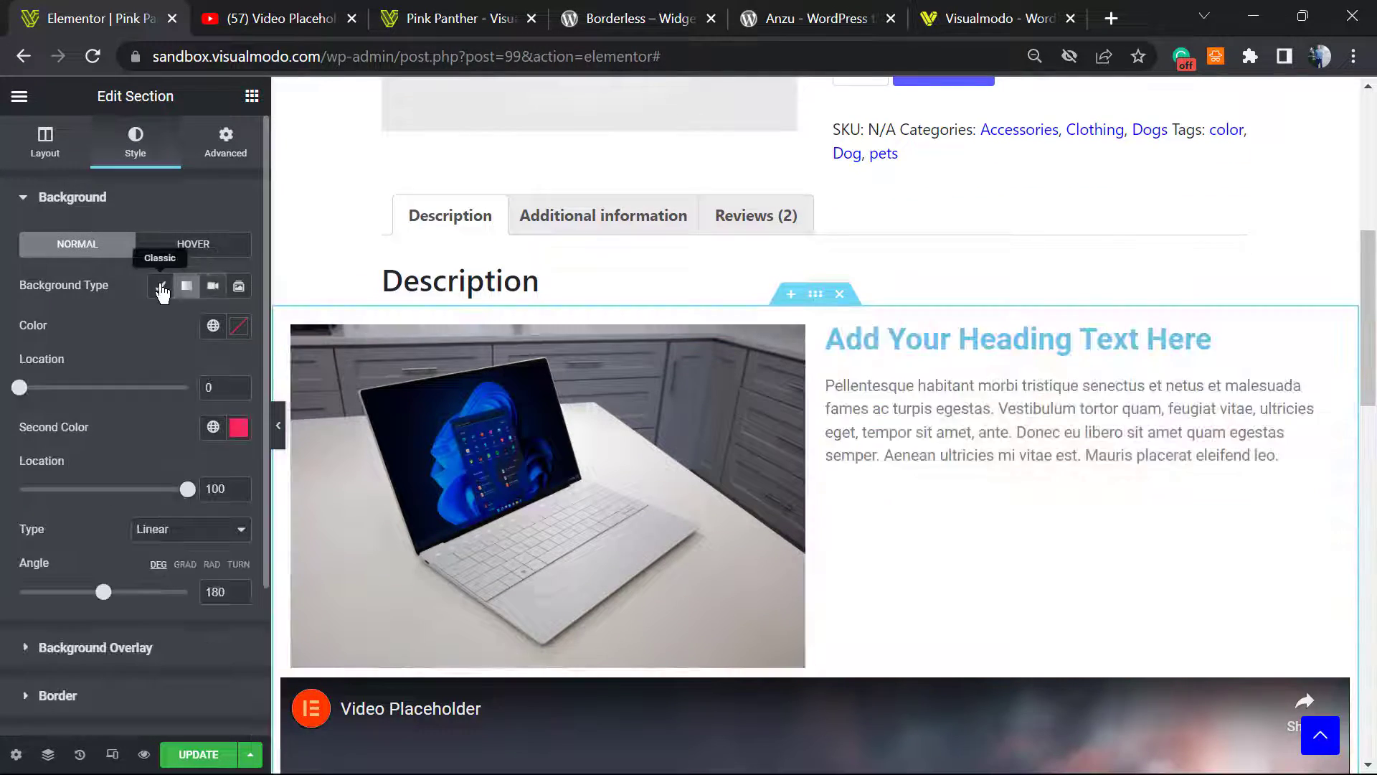
{"action": "left_click", "coordinate": [239, 428]}
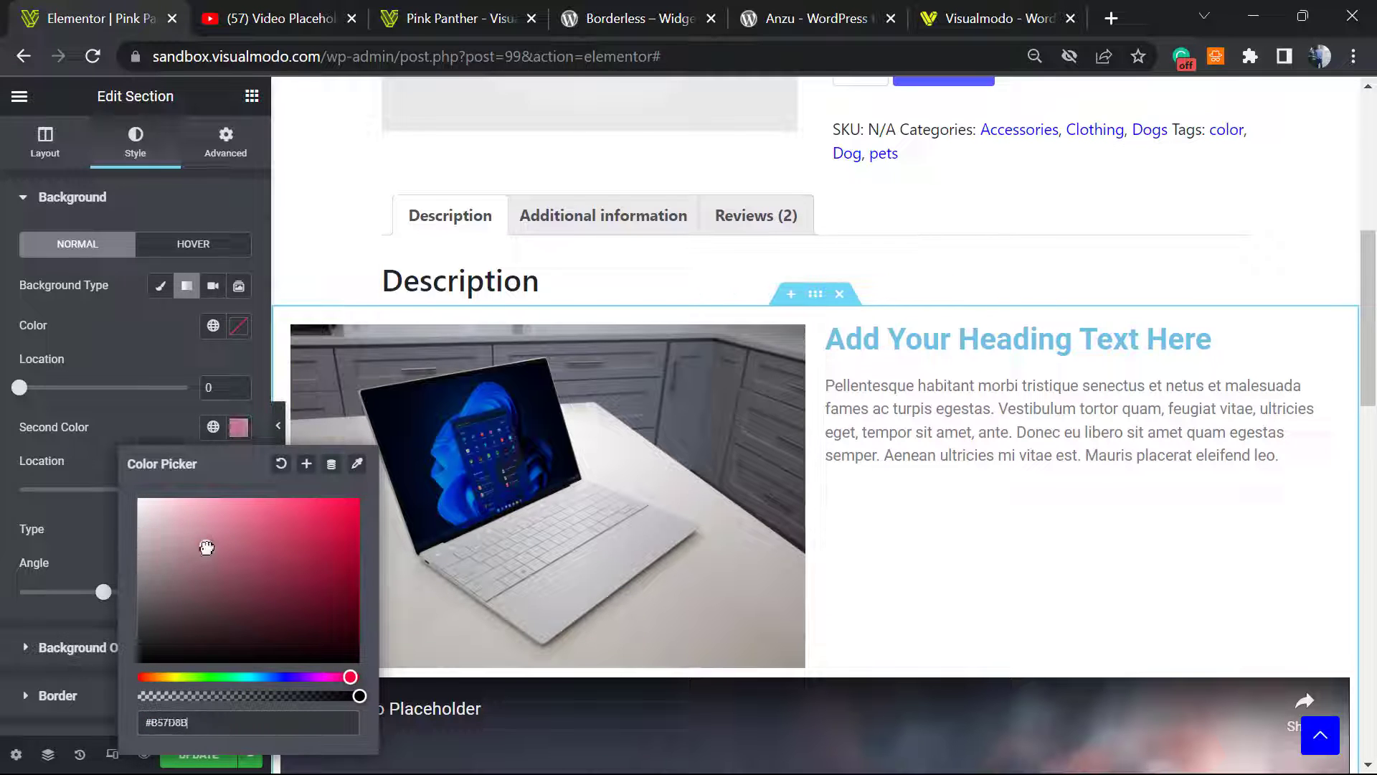
{"action": "left_click", "coordinate": [239, 326]}
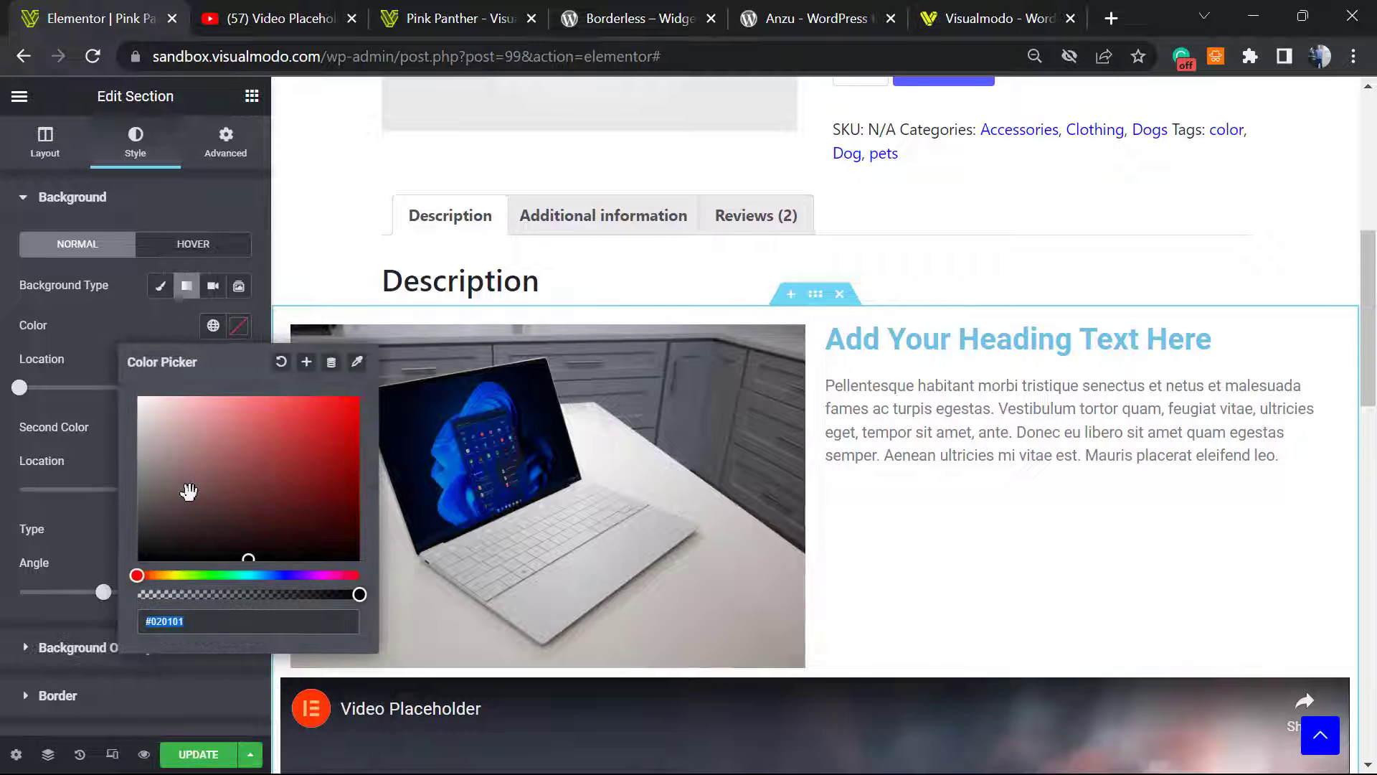
{"action": "left_click_drag", "start_coordinate": [237, 473], "coordinate": [71, 413]}
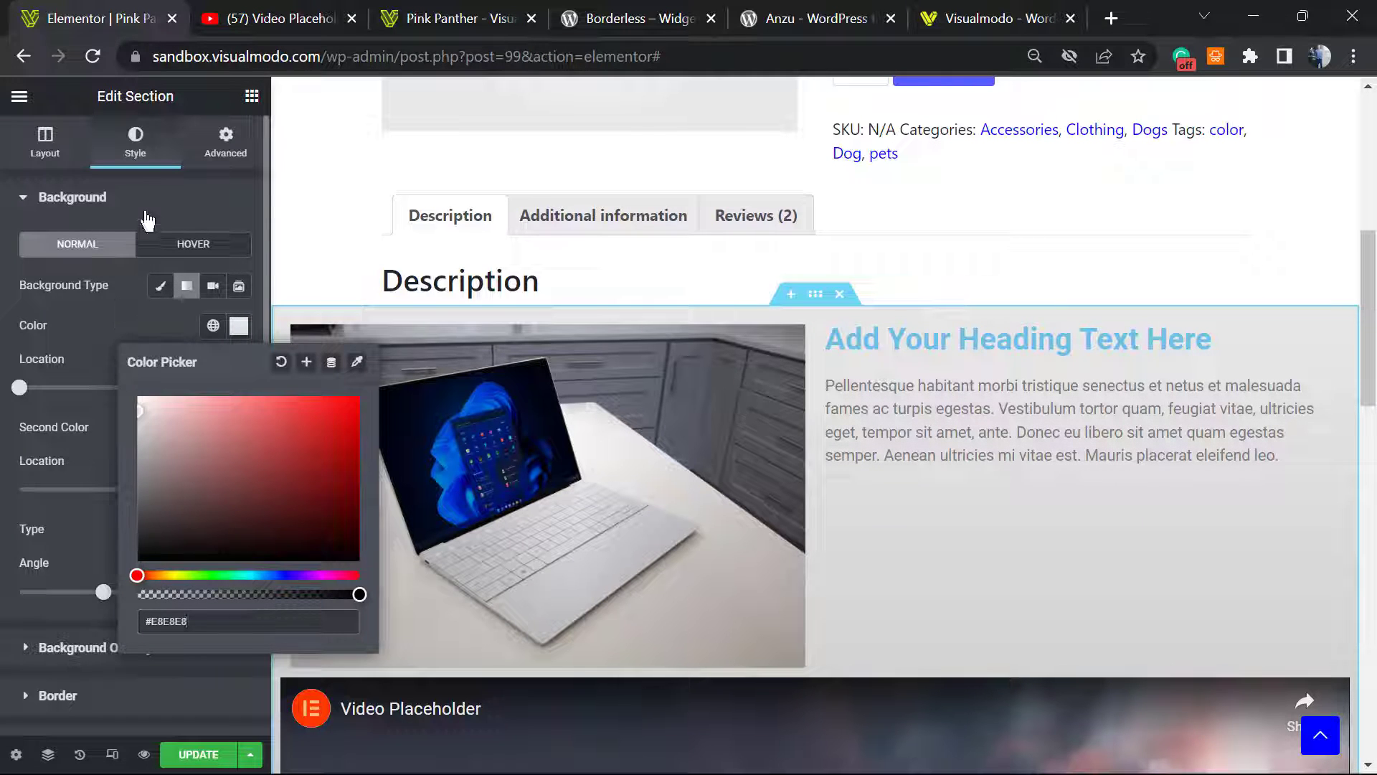
{"action": "left_click", "coordinate": [145, 214]}
- Start the placeholder YouTube video widget playing below the section
{"action": "scroll", "coordinate": [901, 544], "scroll_direction": "down", "scroll_amount": 3}
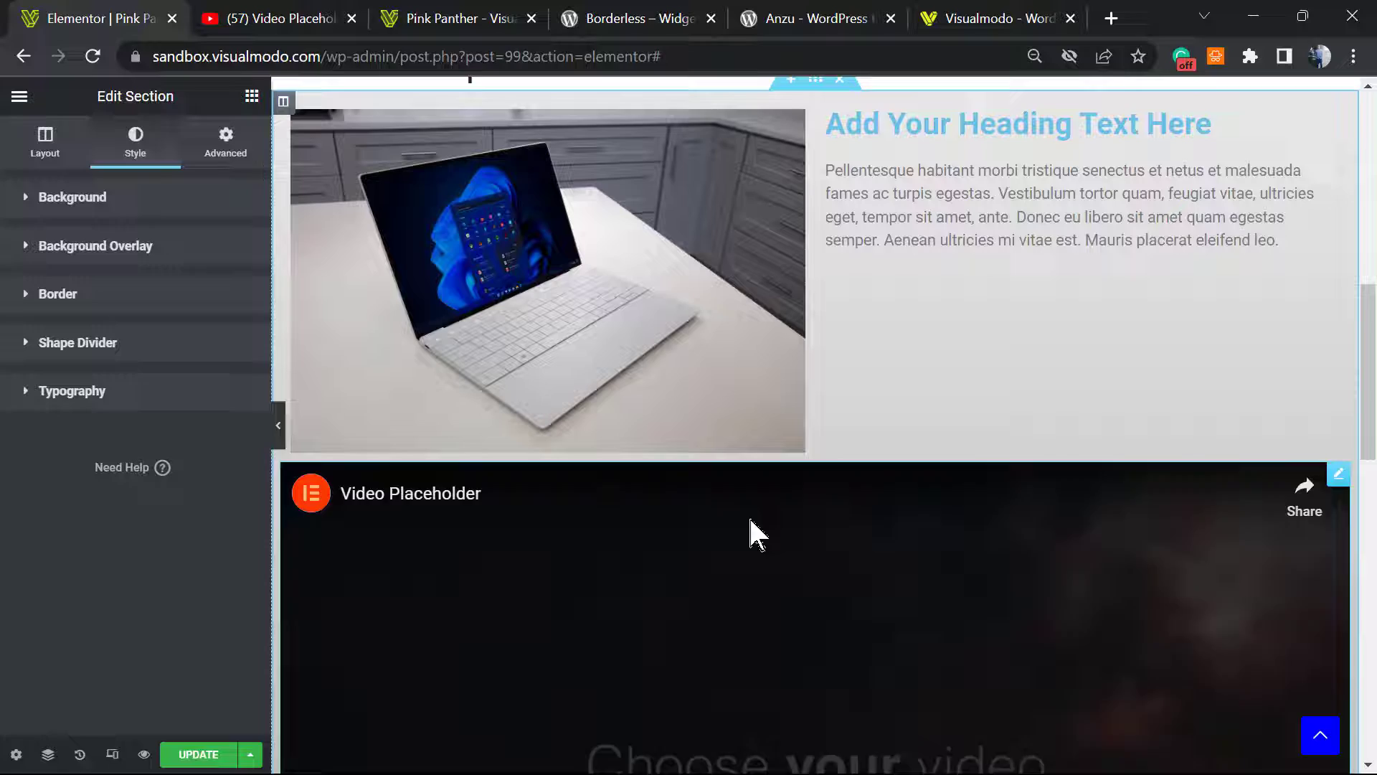
{"action": "left_click", "coordinate": [751, 533]}
{"action": "right_click", "coordinate": [751, 533]}
{"action": "scroll", "coordinate": [1004, 610], "scroll_direction": "down", "scroll_amount": 7}
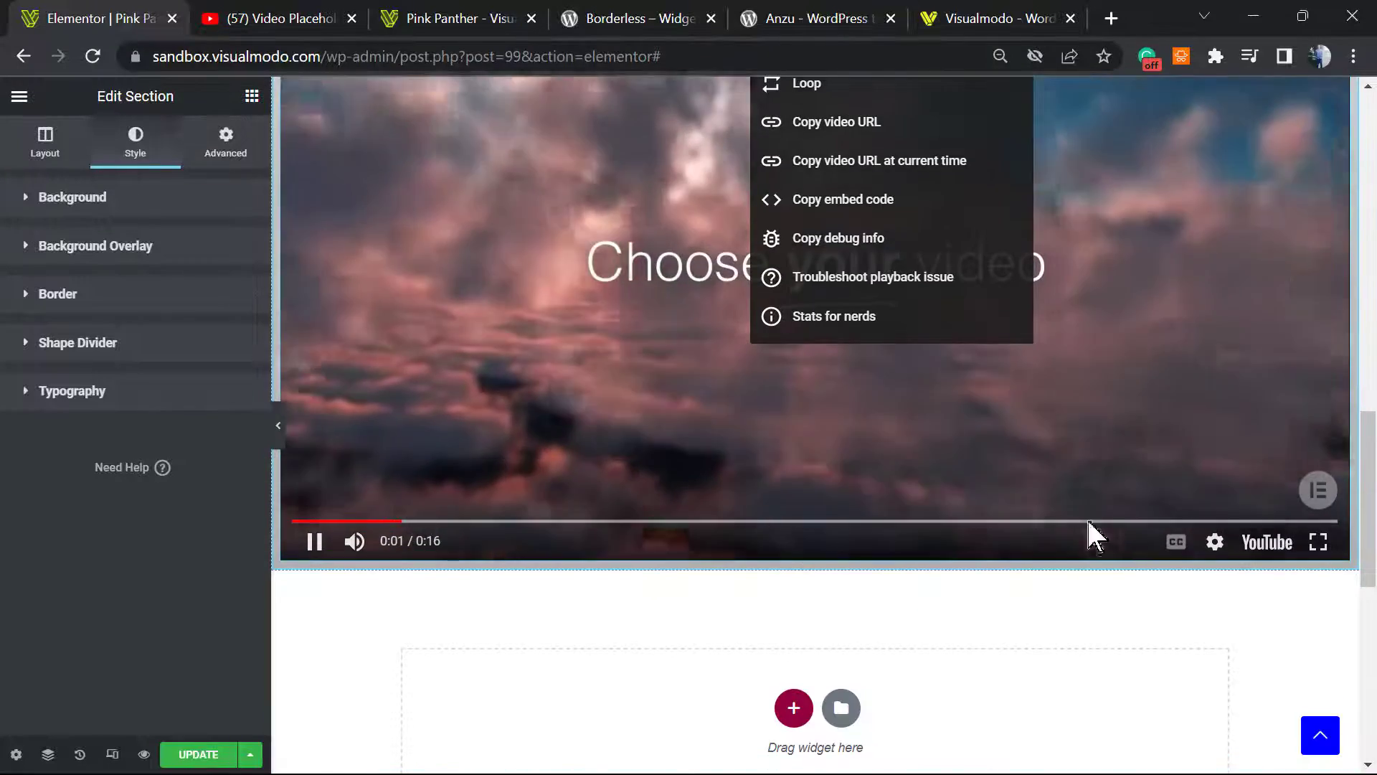
- Delete the Video placeholder widget through its right-click menu
{"action": "left_click", "coordinate": [784, 578]}
{"action": "scroll", "coordinate": [941, 502], "scroll_direction": "up", "scroll_amount": 4}
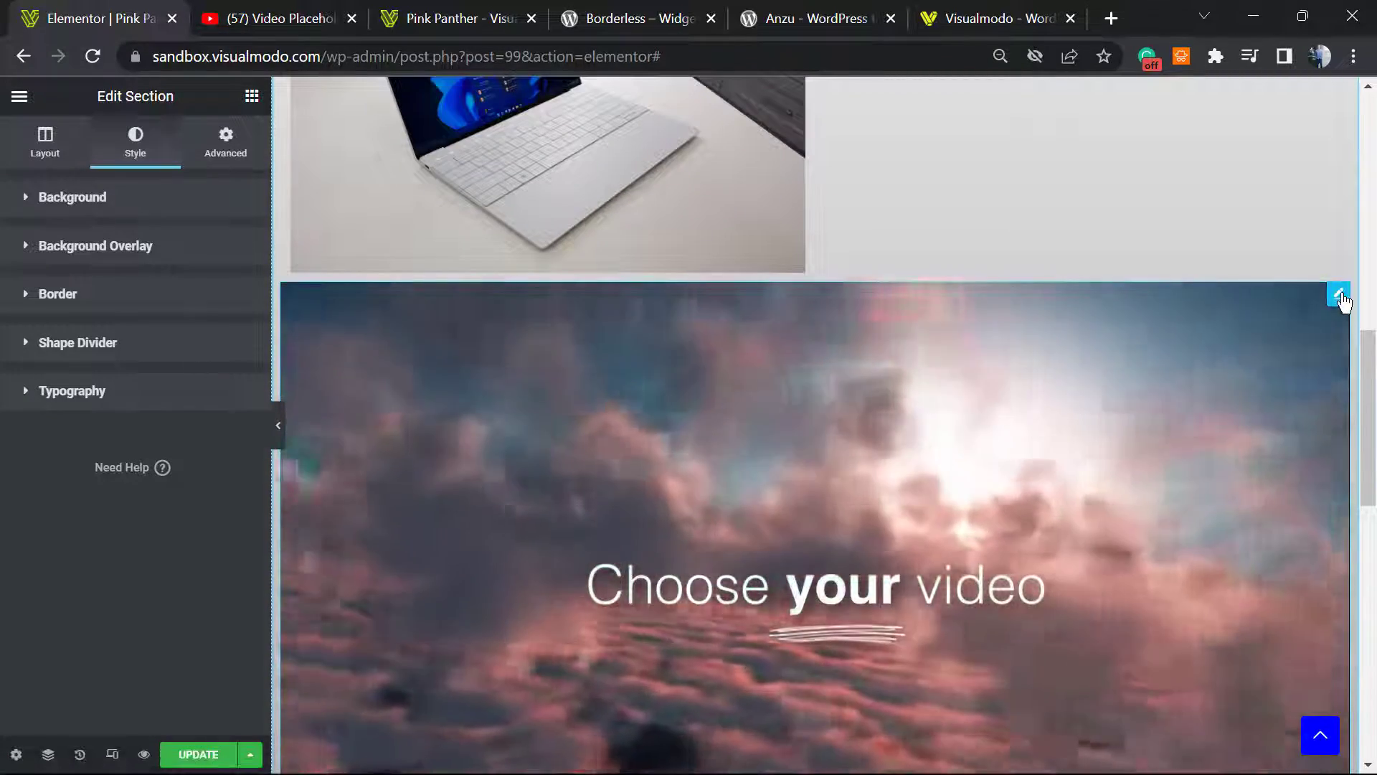
{"action": "right_click", "coordinate": [1339, 294]}
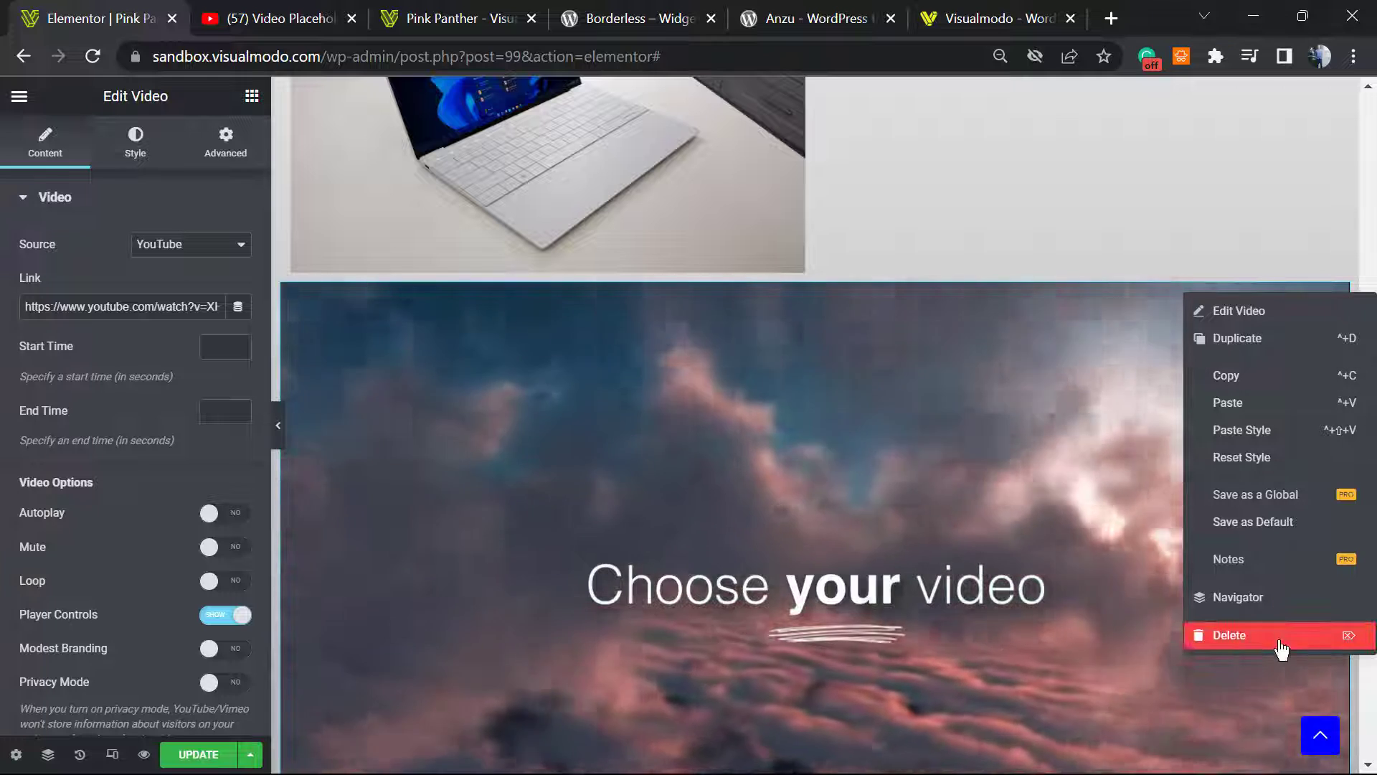
{"action": "left_click", "coordinate": [1281, 648]}
- Delete the laptop-and-heading section under Description
{"action": "scroll", "coordinate": [906, 506], "scroll_direction": "up", "scroll_amount": 4}
{"action": "scroll", "coordinate": [900, 496], "scroll_direction": "down", "scroll_amount": 3}
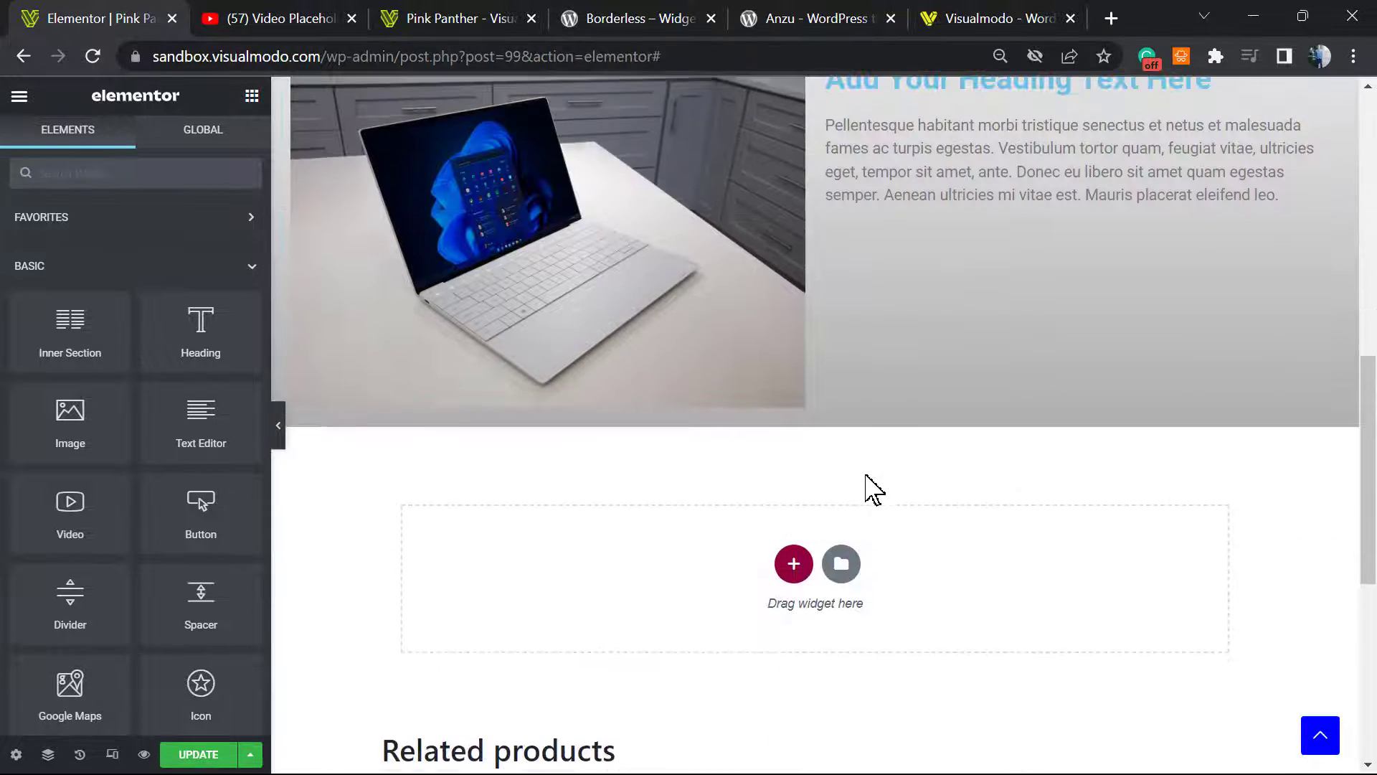
{"action": "scroll", "coordinate": [866, 490], "scroll_direction": "up", "scroll_amount": 4}
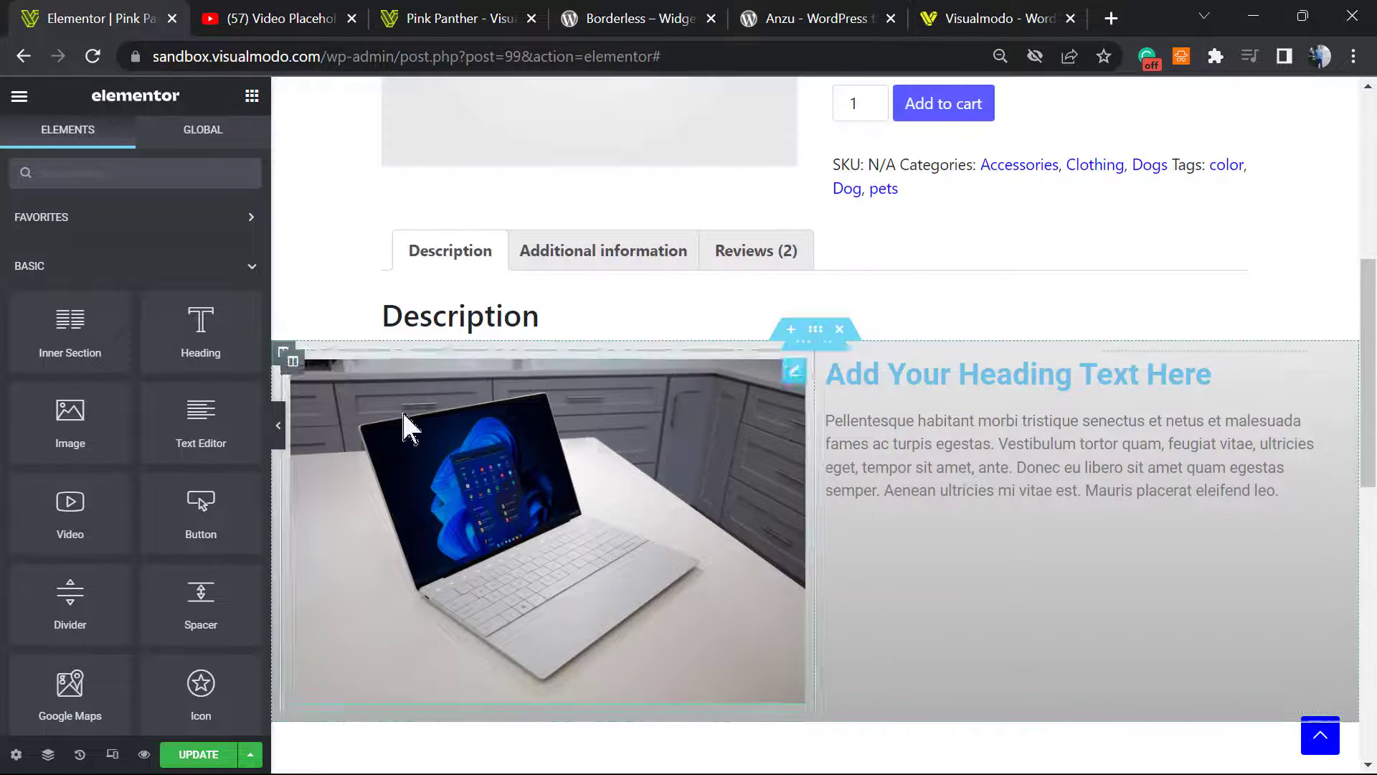
{"action": "left_click", "coordinate": [838, 330]}
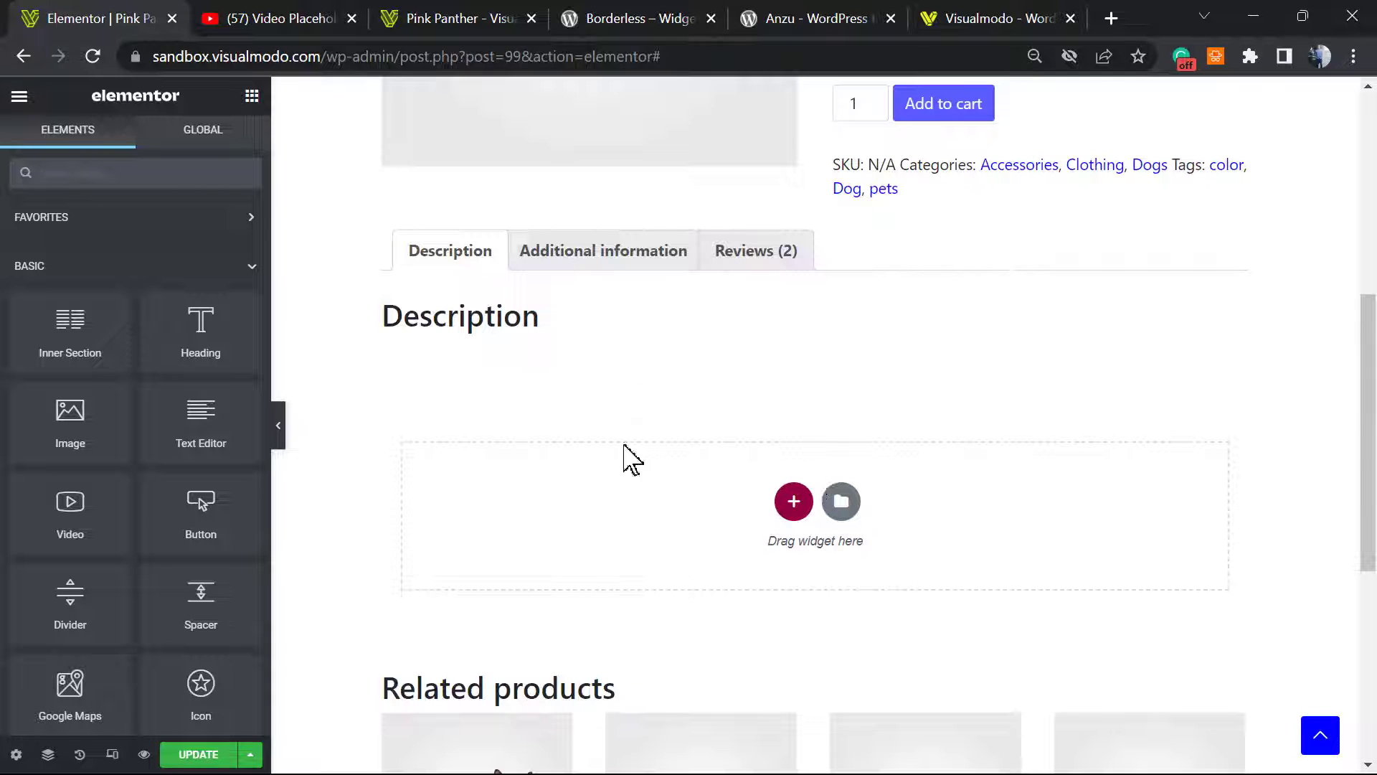
- Bring the Borderless widget group into view in the Elements panel
{"action": "scroll", "coordinate": [139, 538], "scroll_direction": "down", "scroll_amount": 12}
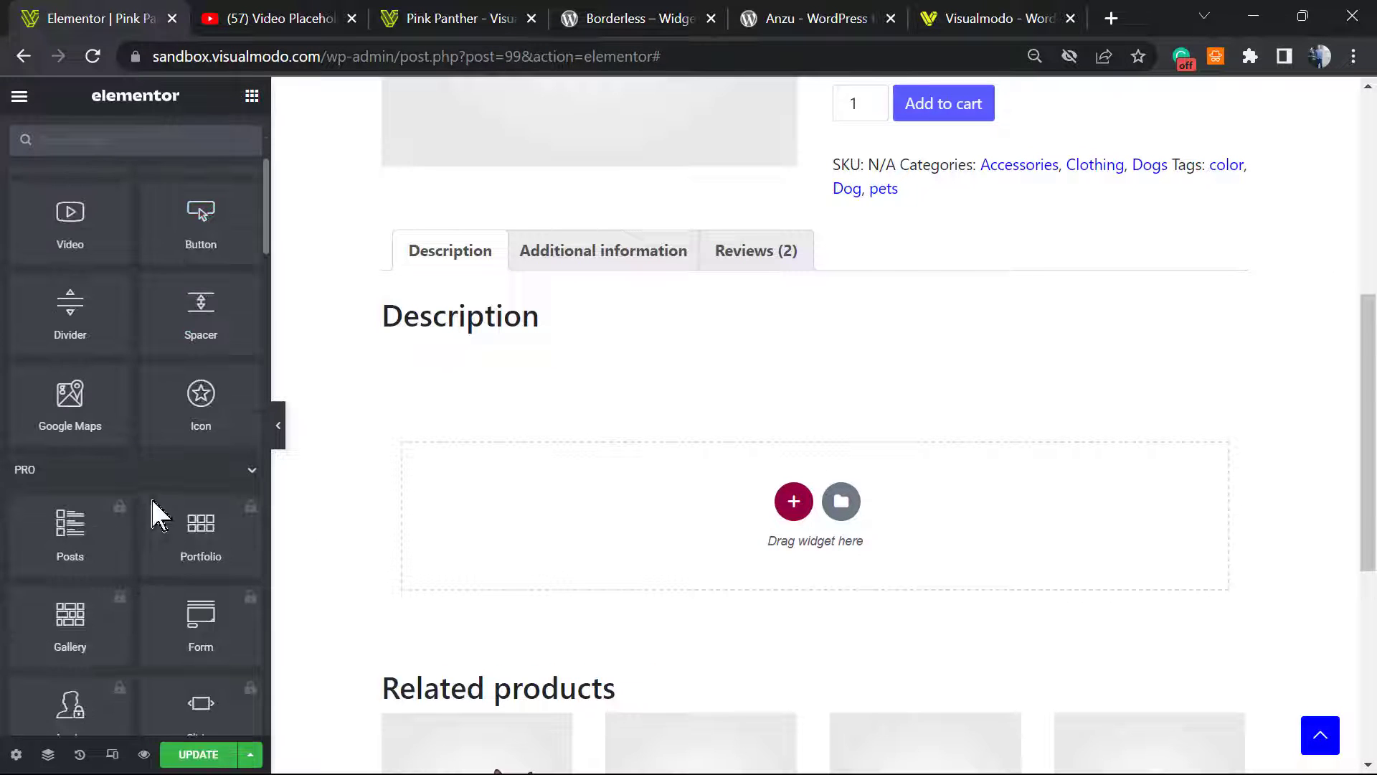
{"action": "scroll", "coordinate": [146, 527], "scroll_direction": "up", "scroll_amount": 5}
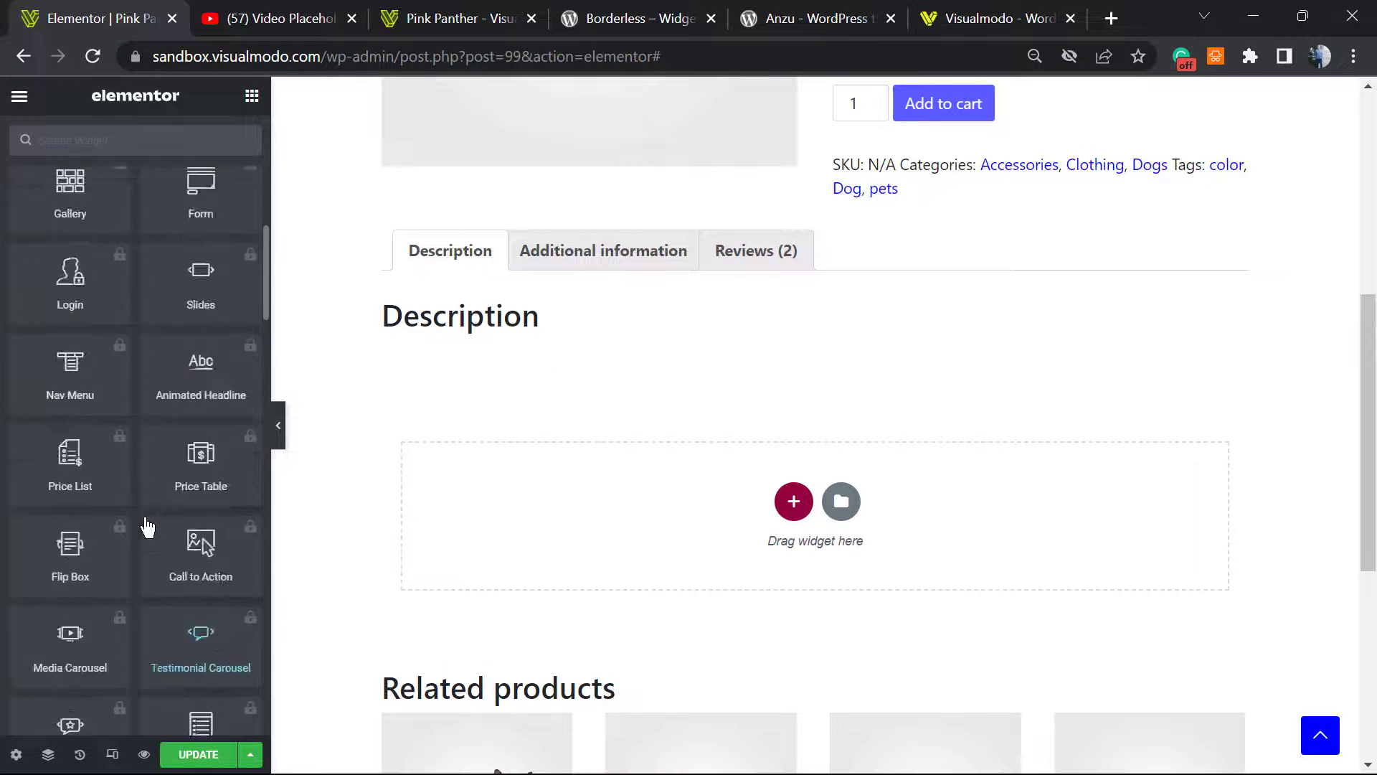
{"action": "scroll", "coordinate": [148, 532], "scroll_direction": "down", "scroll_amount": 13}
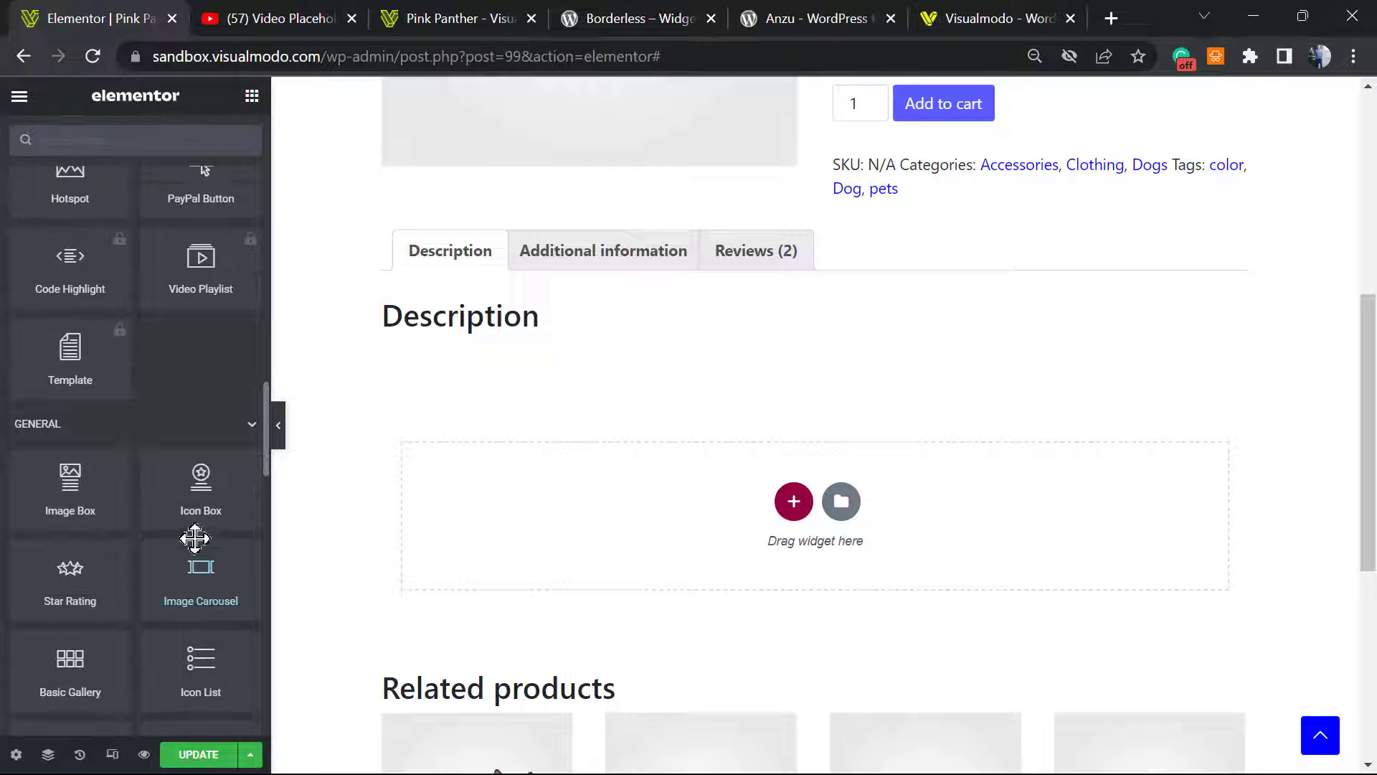
{"action": "scroll", "coordinate": [157, 479], "scroll_direction": "down", "scroll_amount": 15}
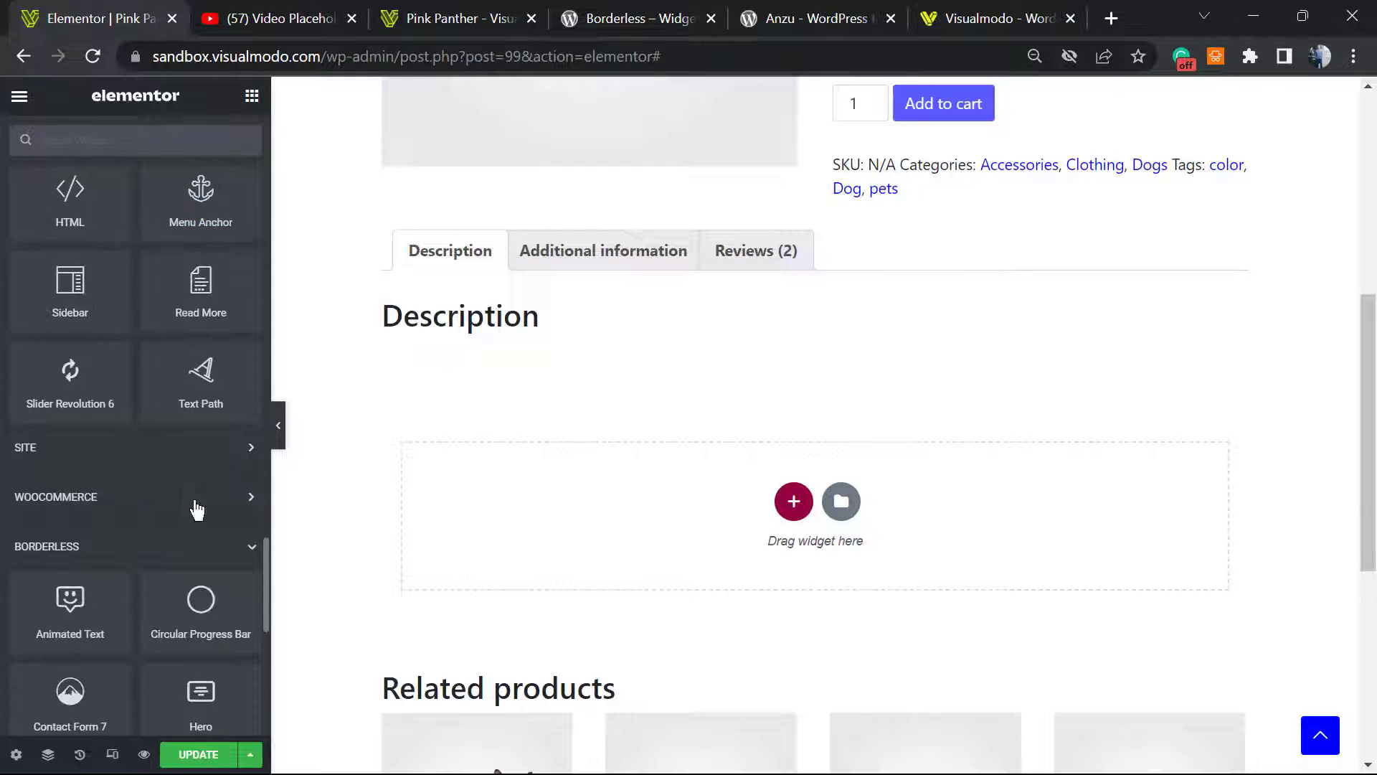
{"action": "scroll", "coordinate": [146, 524], "scroll_direction": "down", "scroll_amount": 2}
{"action": "scroll", "coordinate": [68, 412], "scroll_direction": "up", "scroll_amount": 2}
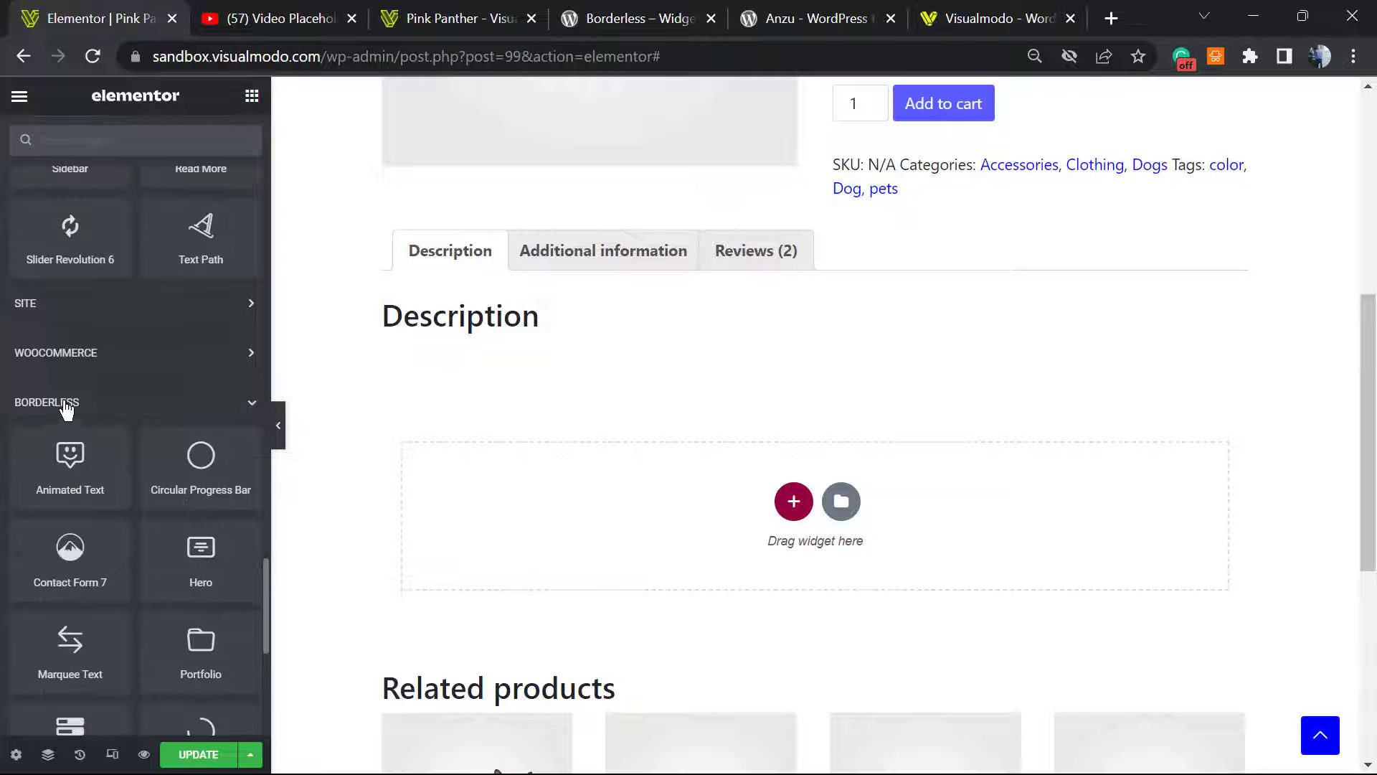
- Add a Contact Form 7 widget under Description and check its empty form list
{"action": "left_click_drag", "start_coordinate": [76, 558], "coordinate": [467, 391]}
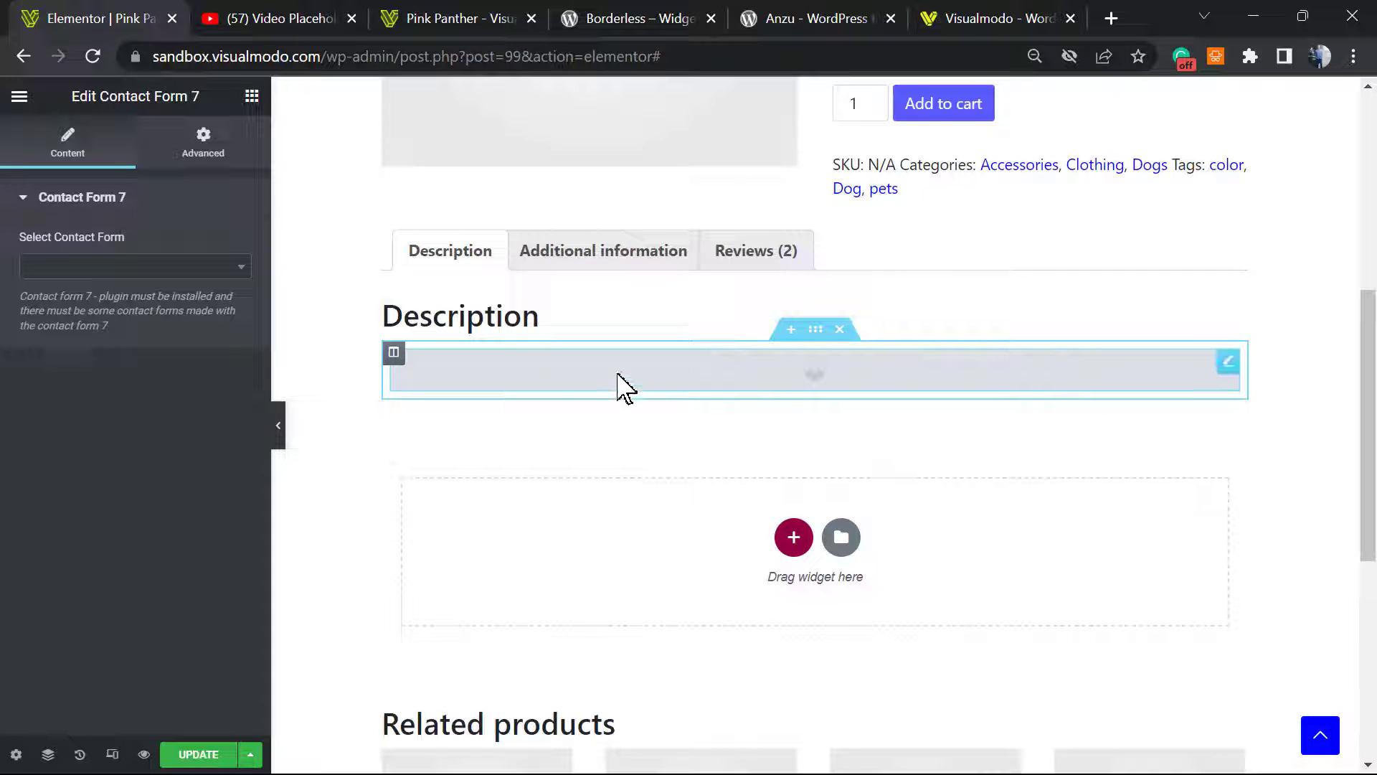
{"action": "left_click", "coordinate": [136, 266]}
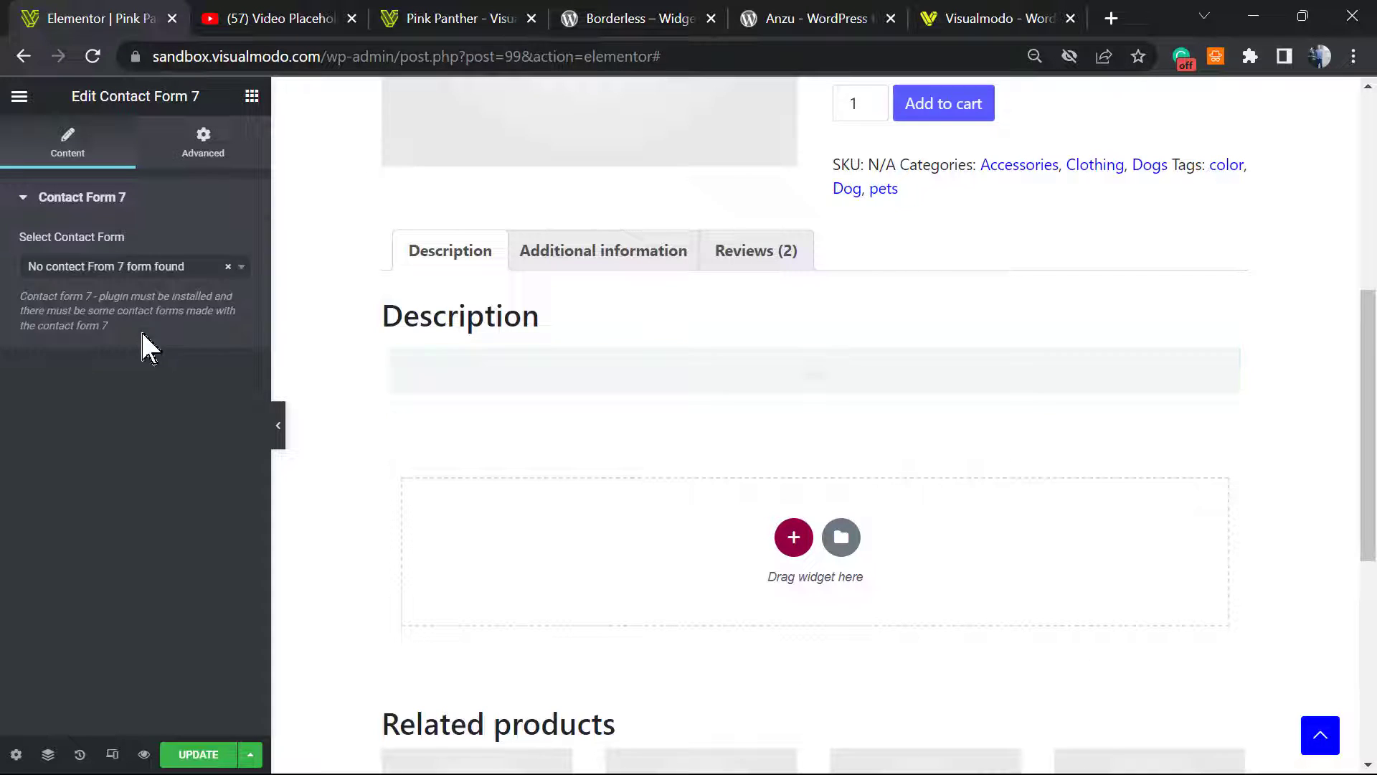
{"action": "left_click", "coordinate": [29, 205]}
{"action": "left_click", "coordinate": [25, 197]}
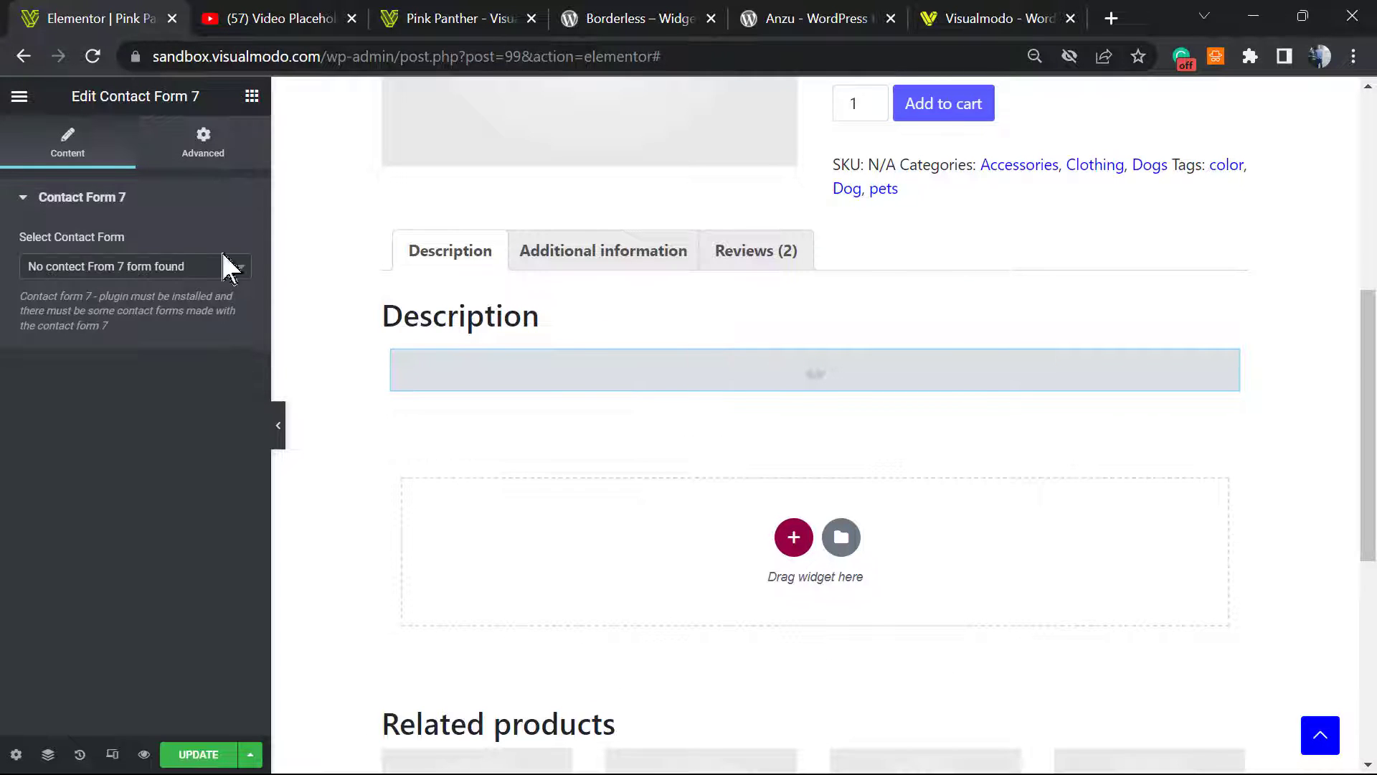
- Delete the Contact Form 7 widget, leaving an empty column
{"action": "right_click", "coordinate": [566, 338]}
{"action": "left_click", "coordinate": [987, 366]}
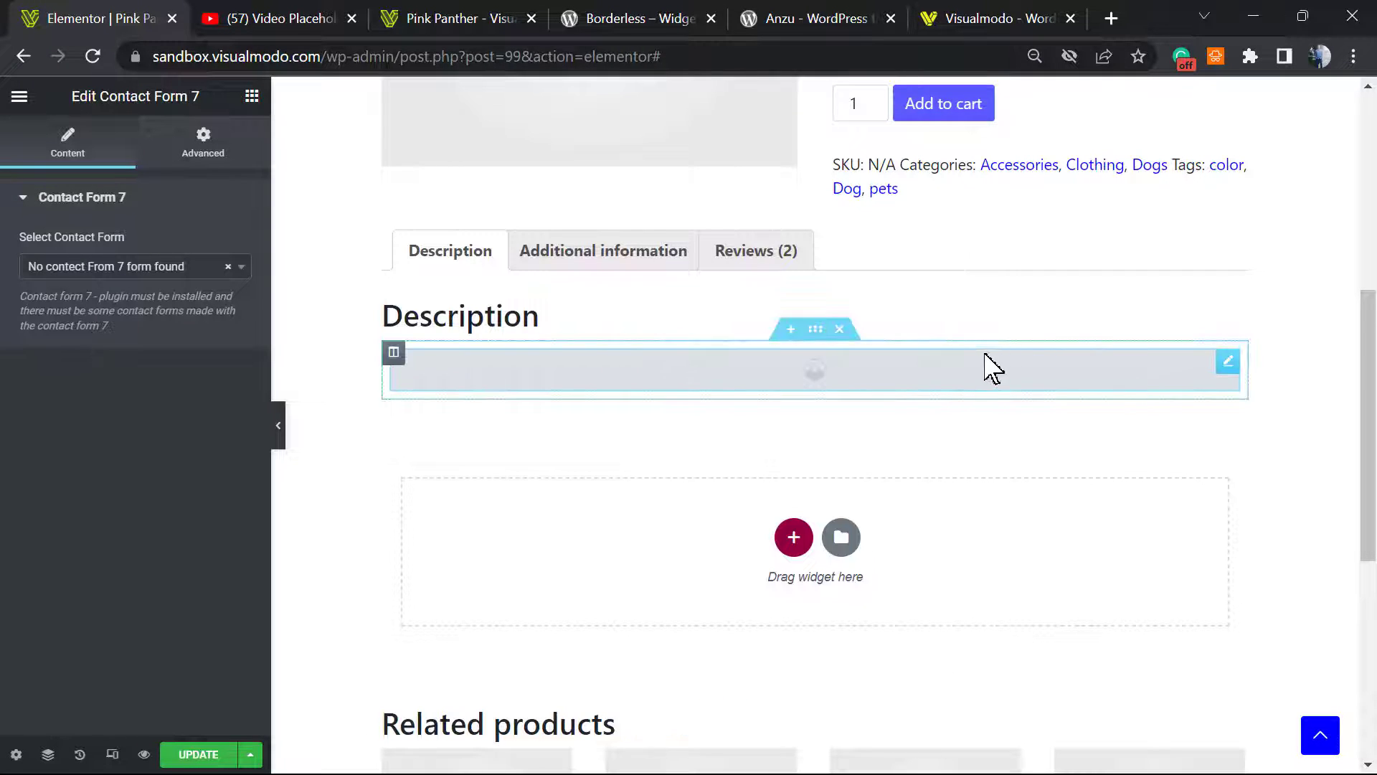
{"action": "right_click", "coordinate": [1229, 370]}
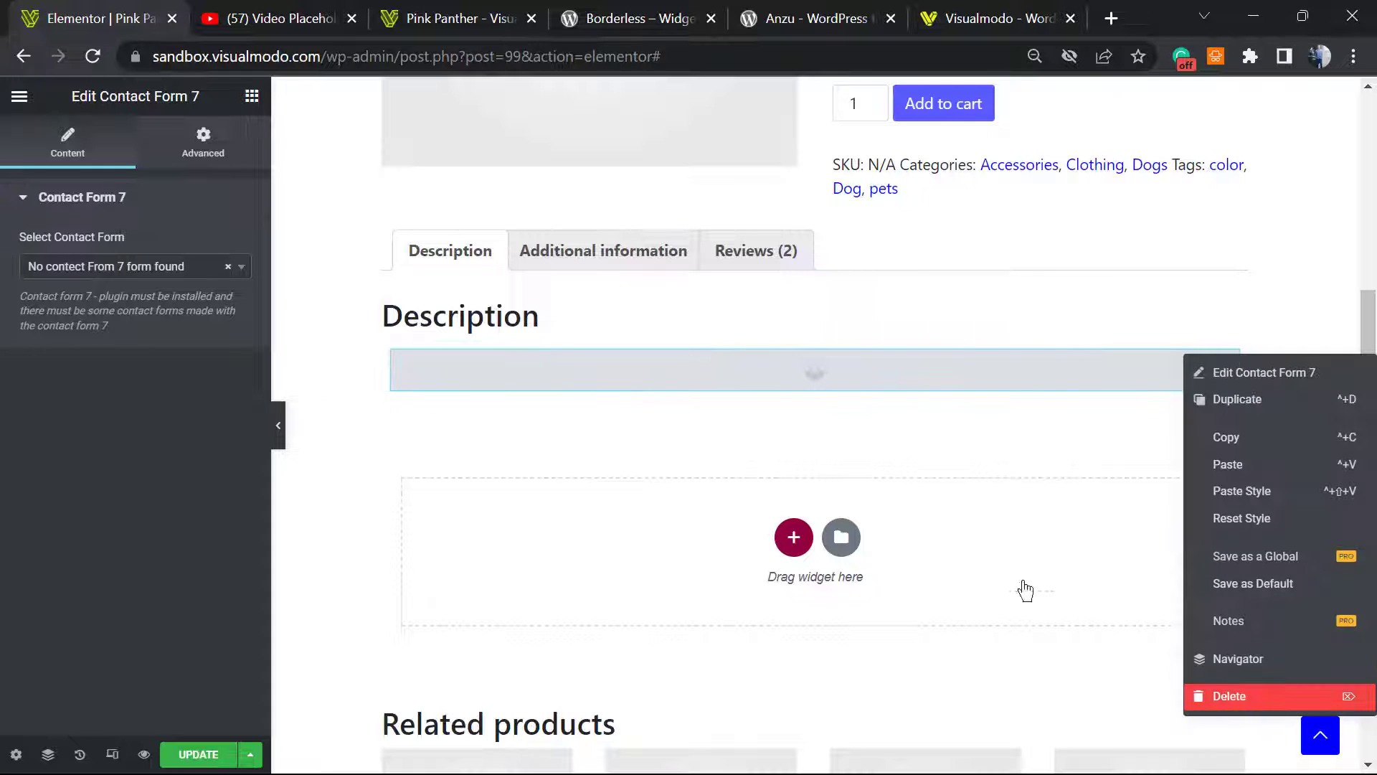
{"action": "key", "text": "Delete"}
- Place a Borderless Hero block under the Description heading
{"action": "scroll", "coordinate": [40, 461], "scroll_direction": "down", "scroll_amount": 4}
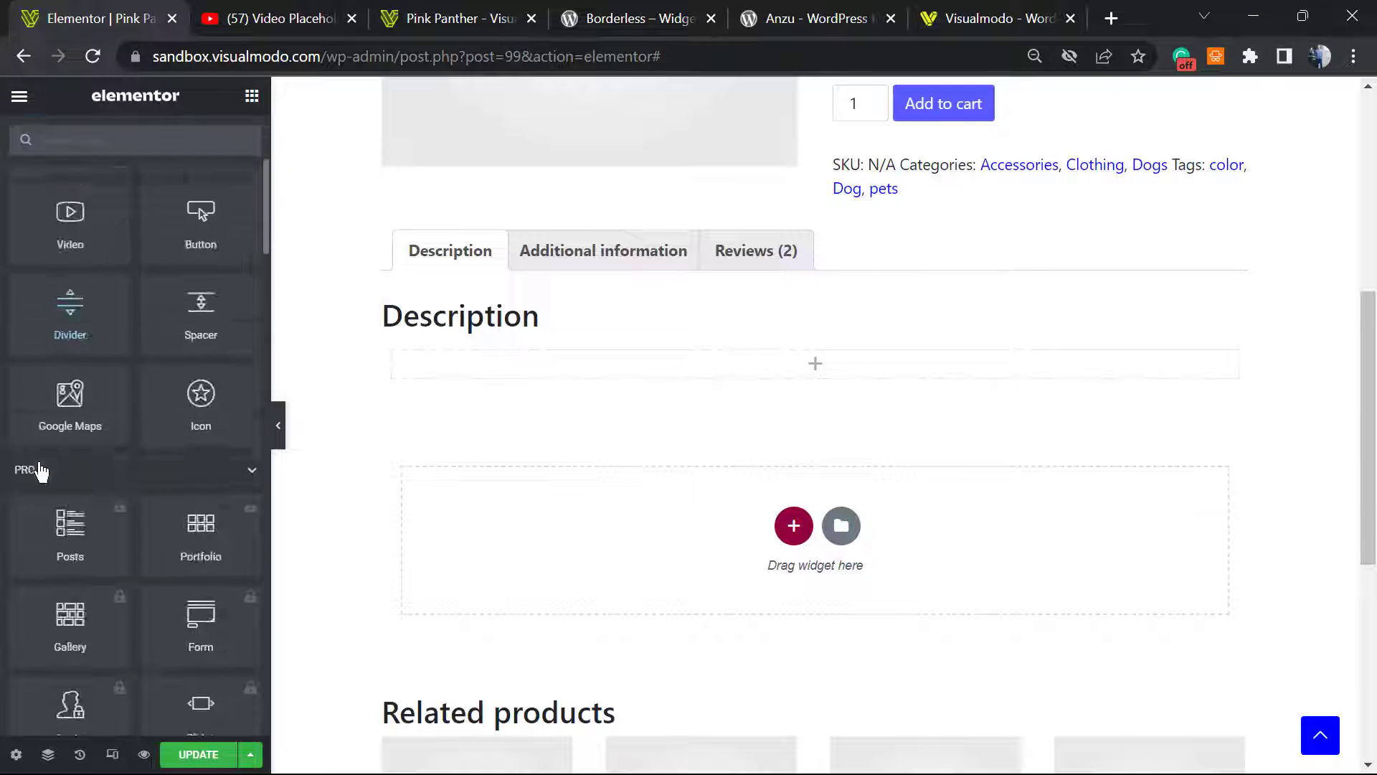
{"action": "scroll", "coordinate": [40, 472], "scroll_direction": "down", "scroll_amount": 10}
{"action": "scroll", "coordinate": [107, 466], "scroll_direction": "up", "scroll_amount": 5}
{"action": "scroll", "coordinate": [103, 450], "scroll_direction": "up", "scroll_amount": 2}
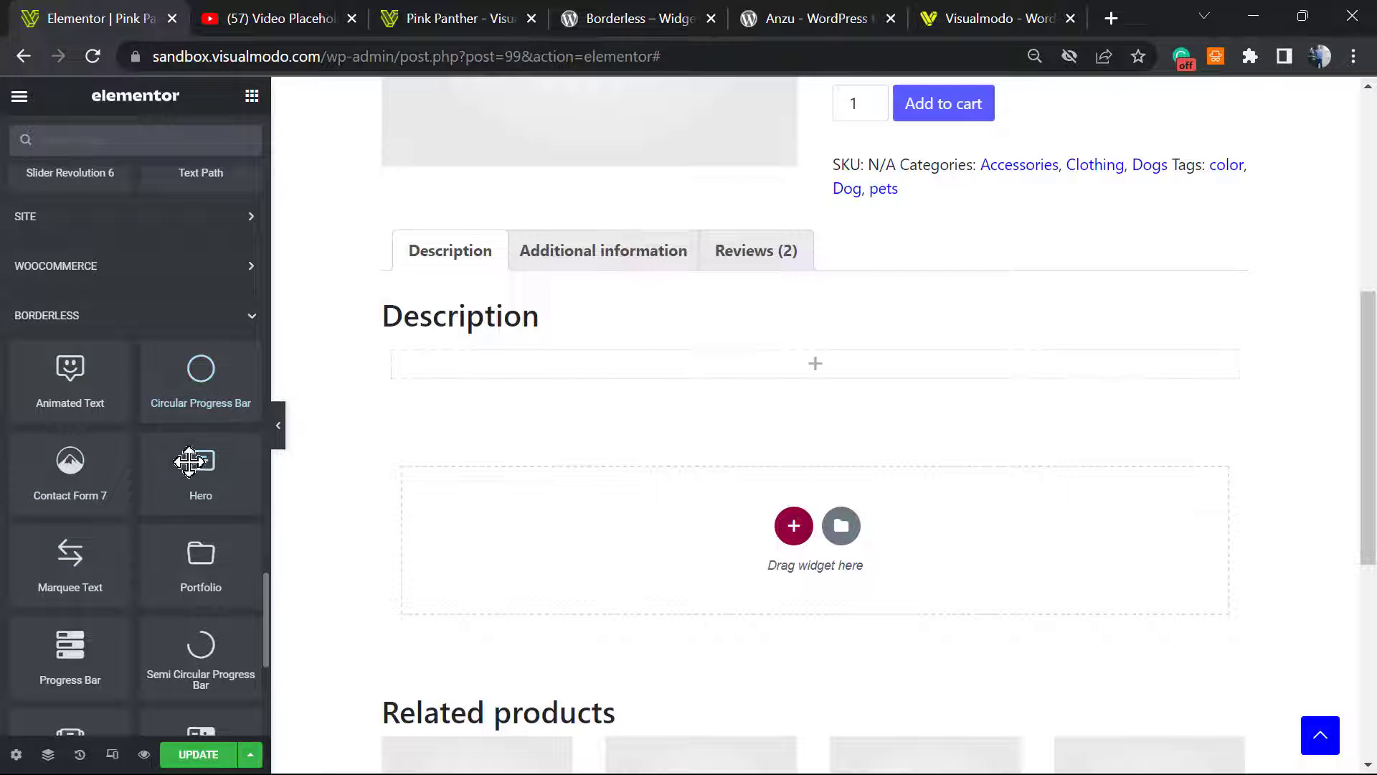
{"action": "left_click_drag", "start_coordinate": [198, 470], "coordinate": [808, 384]}
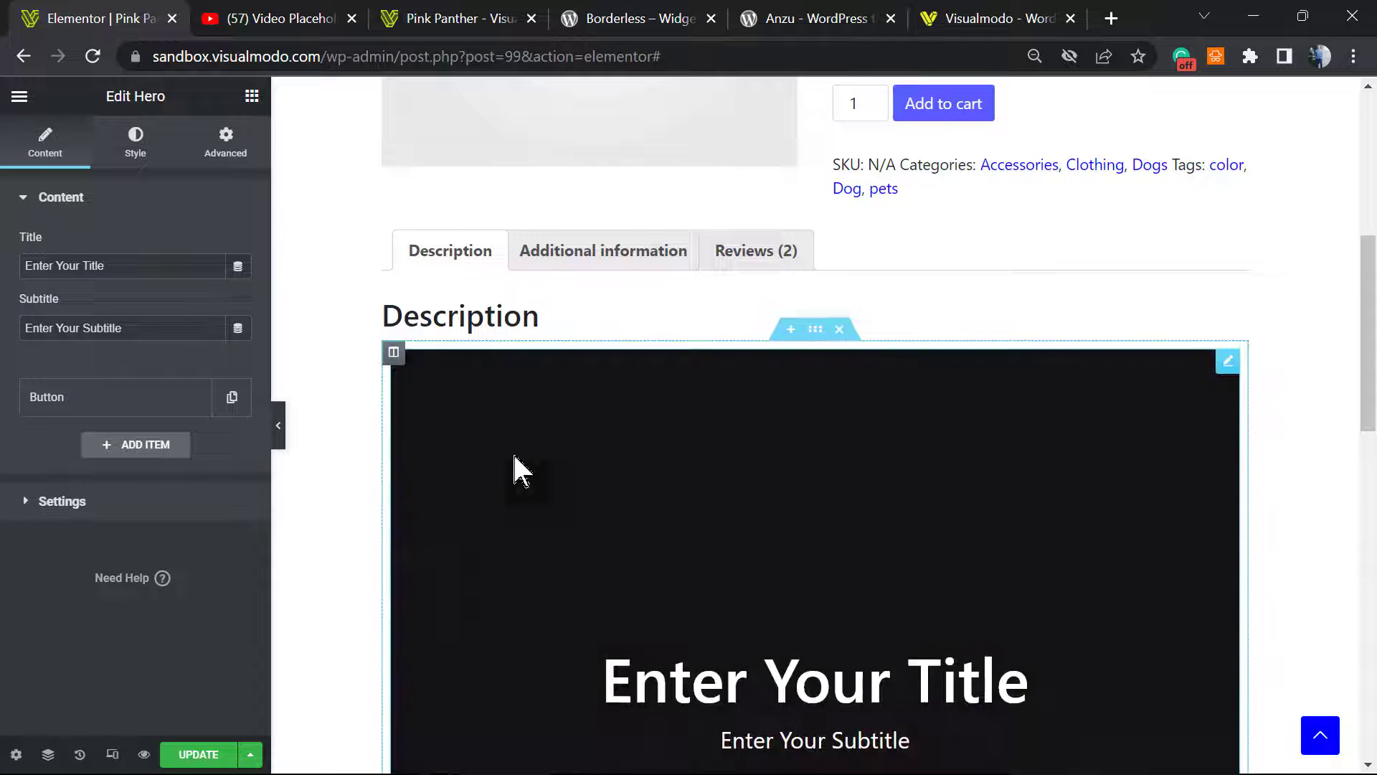
- Set the hero section's Stretch Section to YES for full page width
{"action": "scroll", "coordinate": [529, 494], "scroll_direction": "down", "scroll_amount": 7}
{"action": "scroll", "coordinate": [689, 467], "scroll_direction": "up", "scroll_amount": 6}
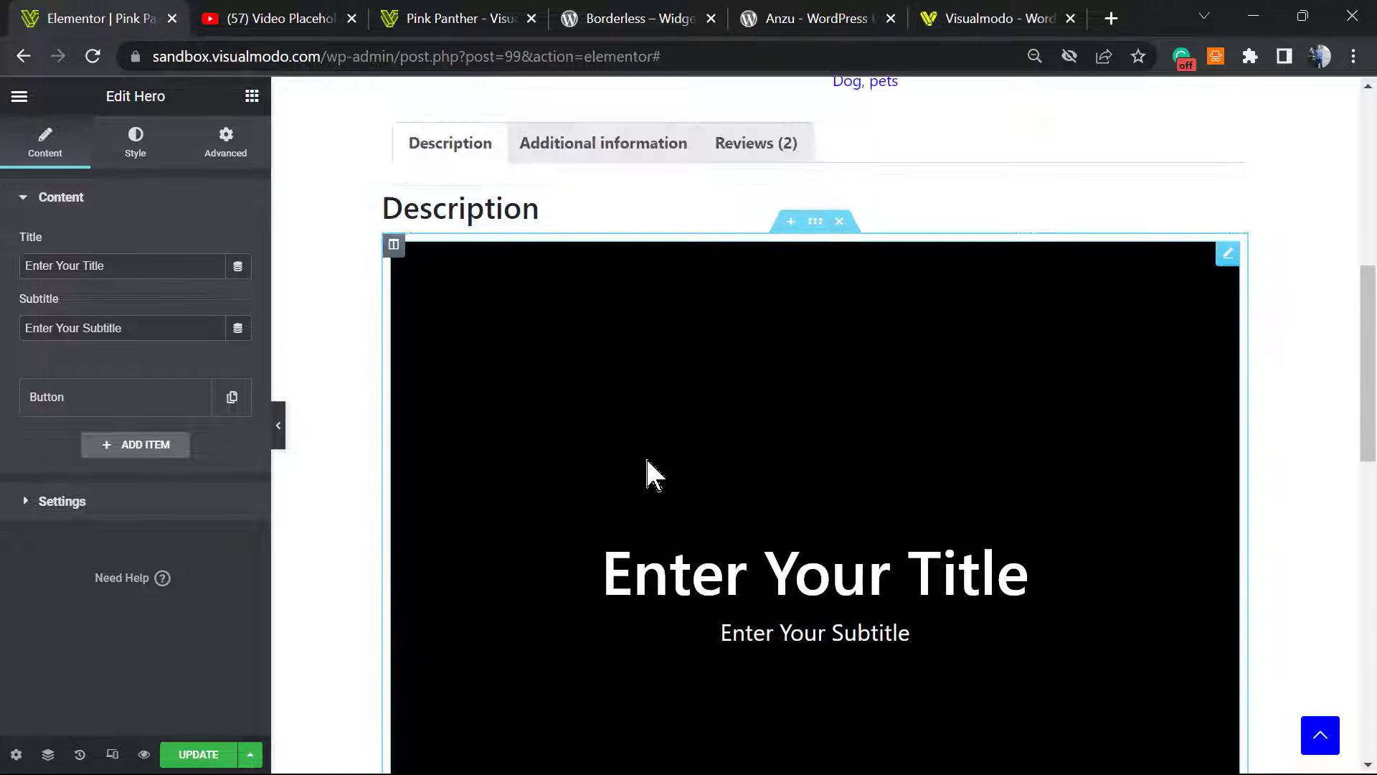
{"action": "scroll", "coordinate": [784, 483], "scroll_direction": "up", "scroll_amount": 3}
{"action": "scroll", "coordinate": [784, 482], "scroll_direction": "down", "scroll_amount": 3}
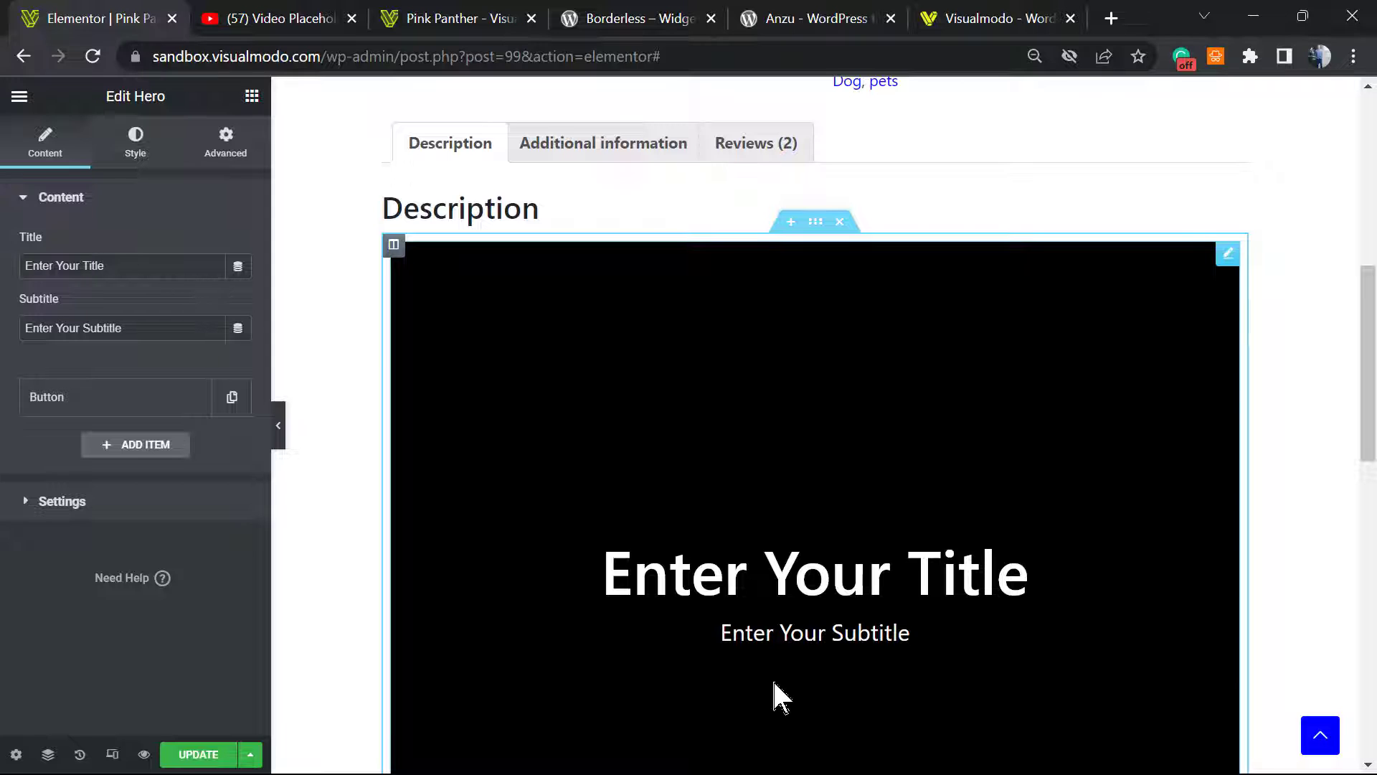
{"action": "scroll", "coordinate": [779, 688], "scroll_direction": "up", "scroll_amount": 1}
{"action": "left_click", "coordinate": [818, 332]}
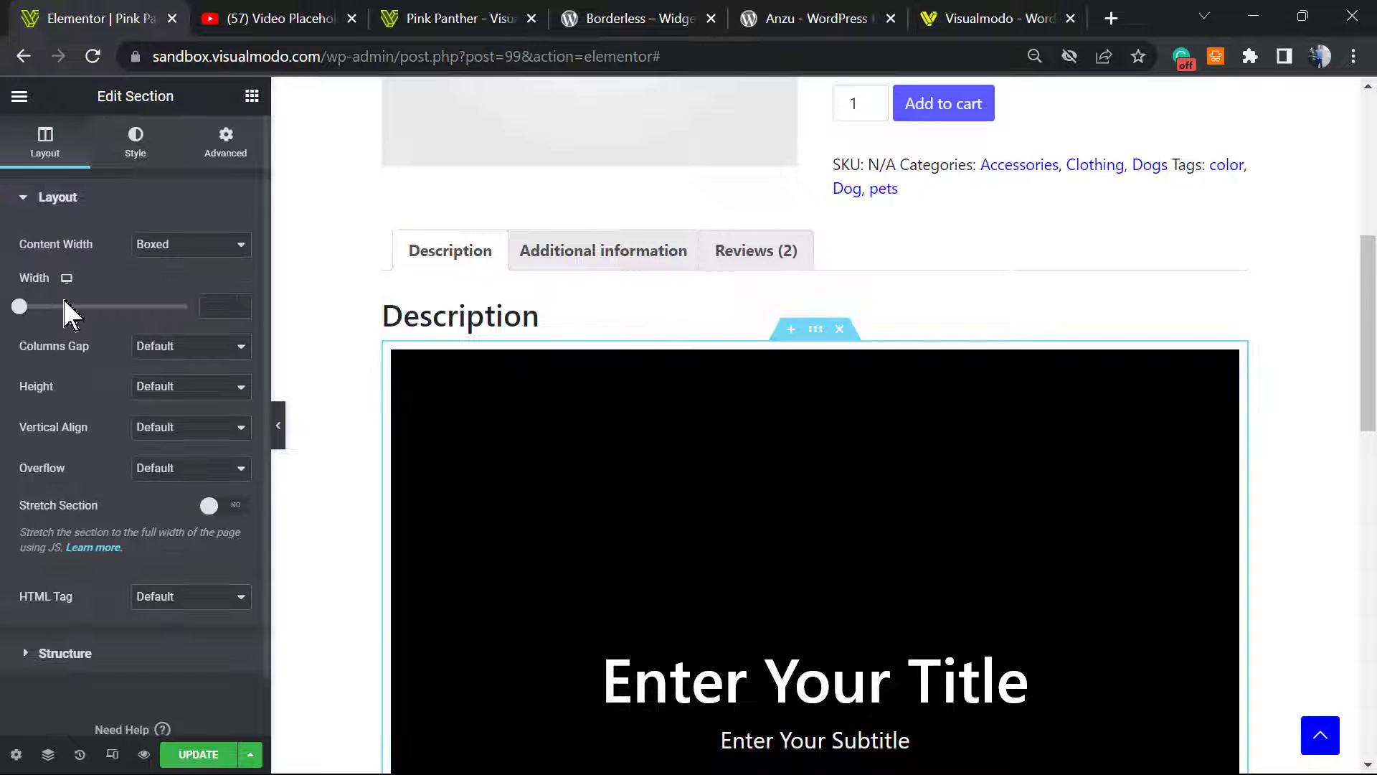
{"action": "left_click", "coordinate": [222, 506]}
- Save the product page changes with UPDATE
{"action": "scroll", "coordinate": [984, 431], "scroll_direction": "down", "scroll_amount": 10}
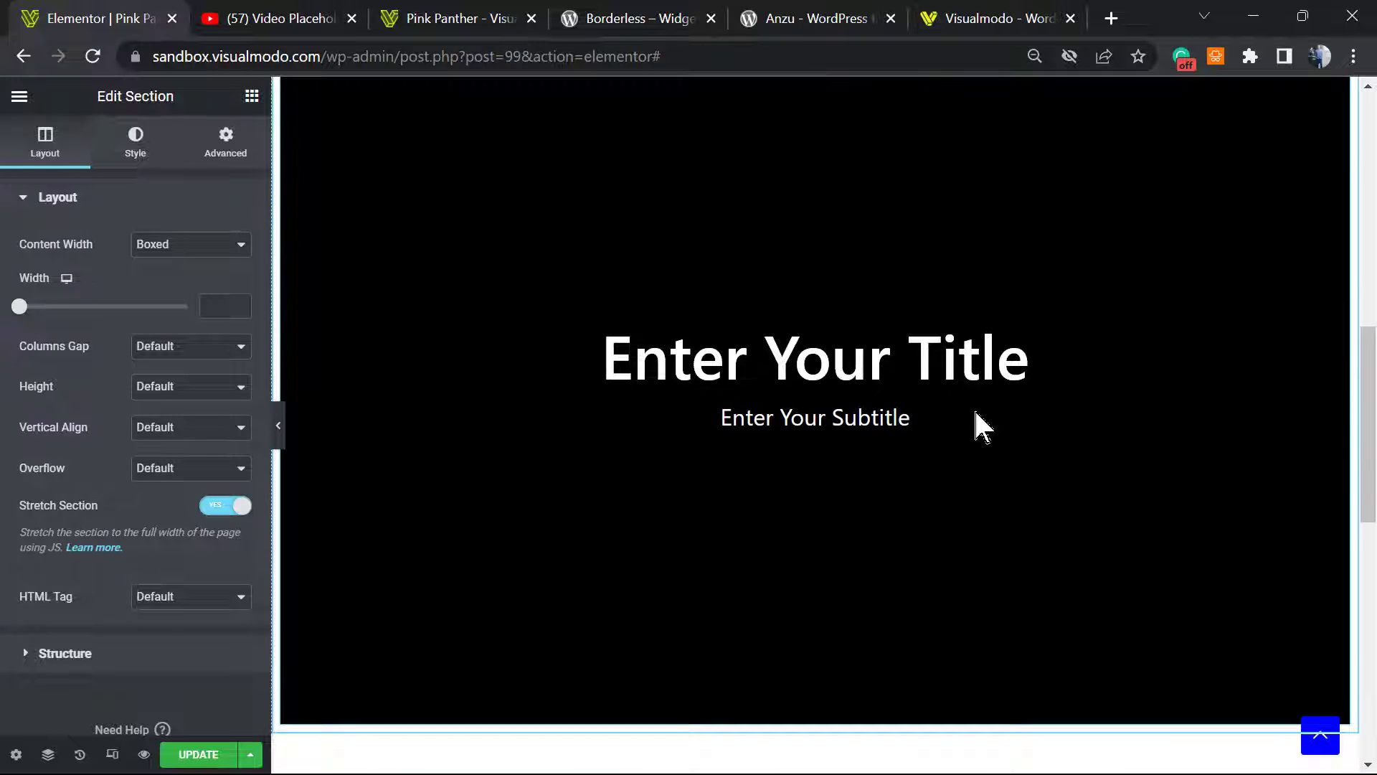
{"action": "scroll", "coordinate": [979, 424], "scroll_direction": "up", "scroll_amount": 14}
{"action": "scroll", "coordinate": [976, 416], "scroll_direction": "up", "scroll_amount": 3}
{"action": "scroll", "coordinate": [969, 409], "scroll_direction": "down", "scroll_amount": 5}
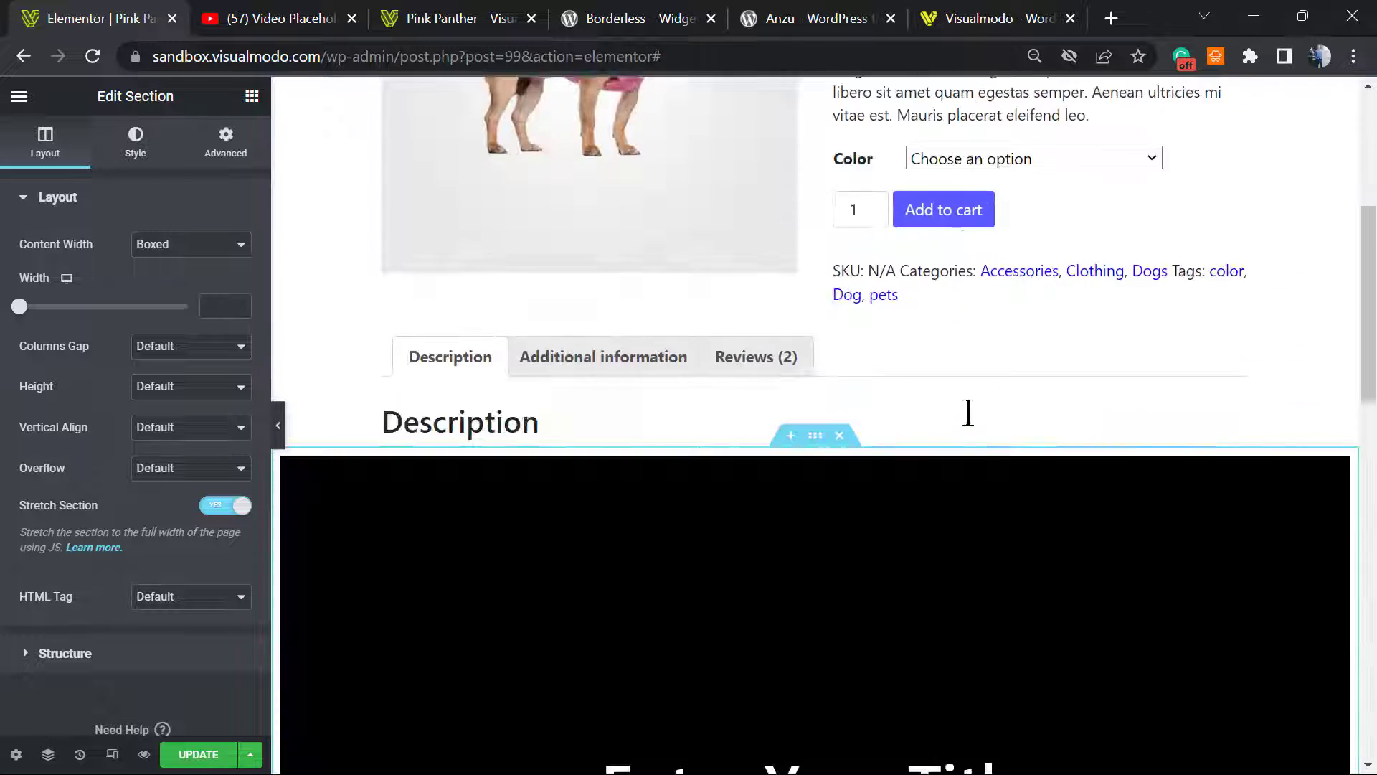
{"action": "scroll", "coordinate": [970, 423], "scroll_direction": "up", "scroll_amount": 4}
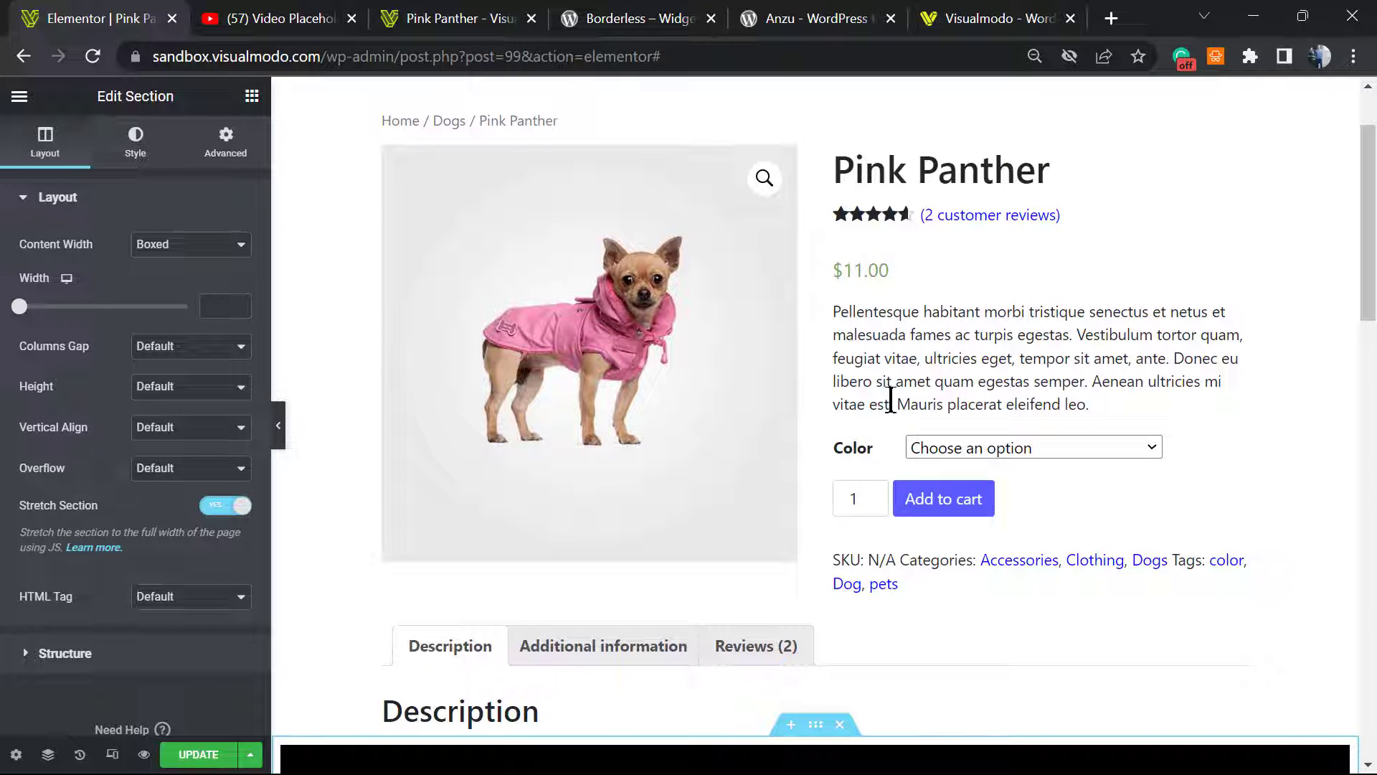
{"action": "scroll", "coordinate": [861, 401], "scroll_direction": "down", "scroll_amount": 7}
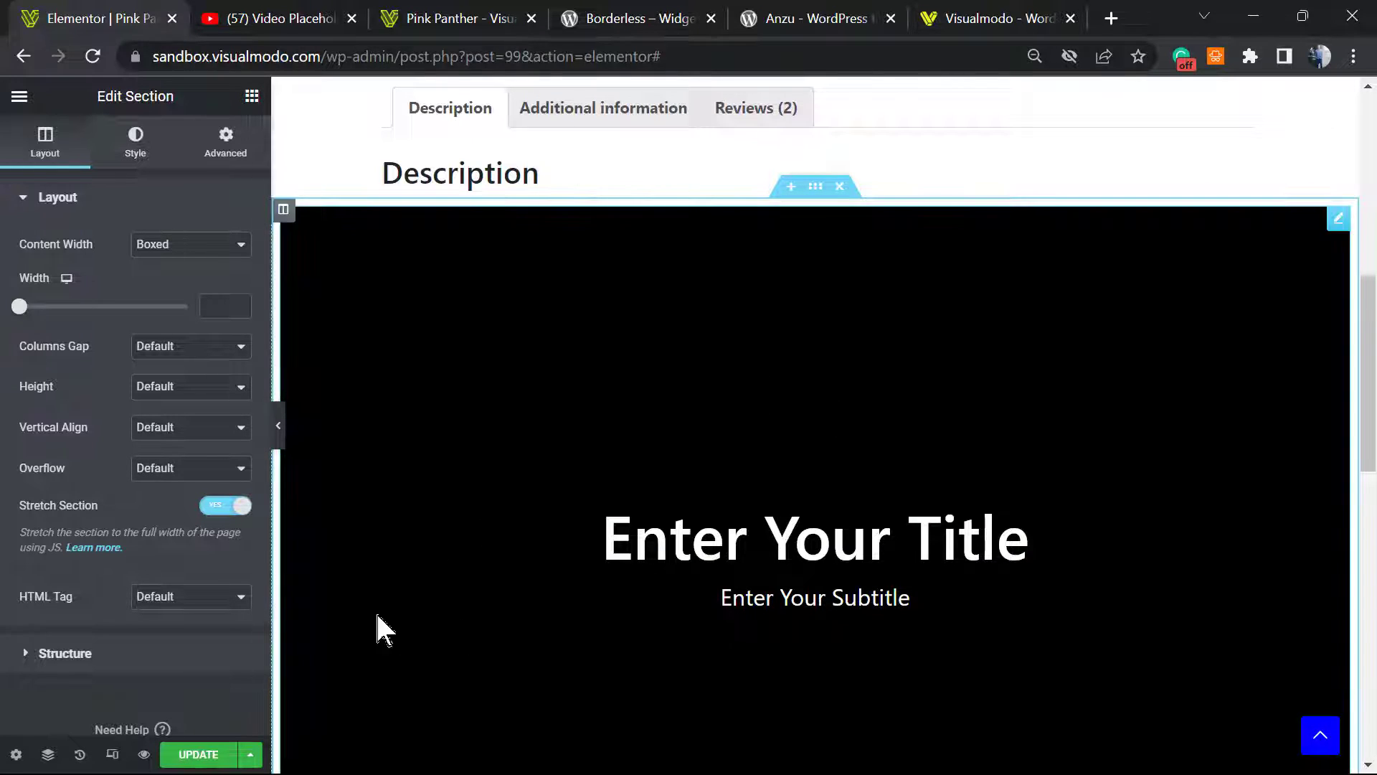
{"action": "left_click", "coordinate": [211, 755]}
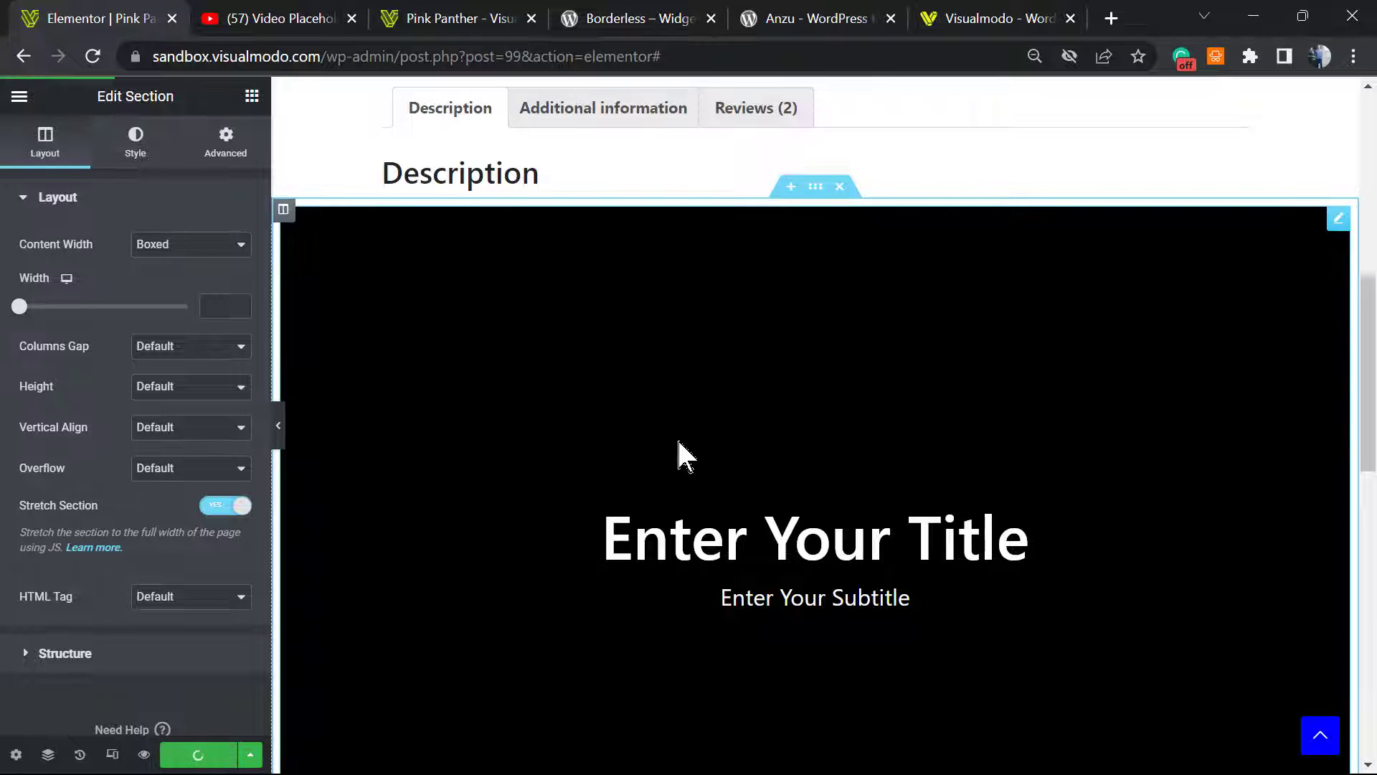
- Look over the saved black 'Enter Your Title' banner in the Description area
{"action": "scroll", "coordinate": [674, 462], "scroll_direction": "up", "scroll_amount": 5}
{"action": "scroll", "coordinate": [674, 468], "scroll_direction": "up", "scroll_amount": 4}
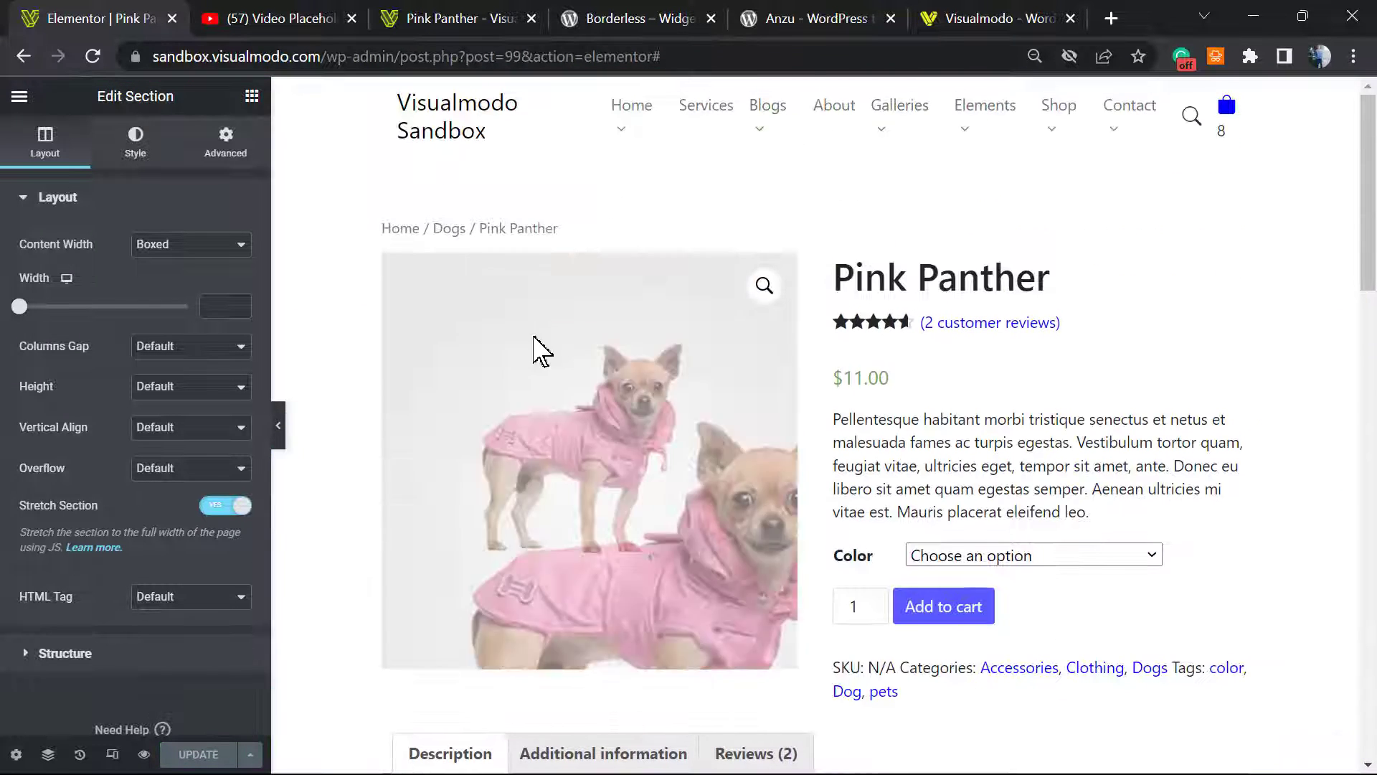
{"action": "scroll", "coordinate": [833, 466], "scroll_direction": "down", "scroll_amount": 4}
{"action": "scroll", "coordinate": [811, 459], "scroll_direction": "down", "scroll_amount": 8}
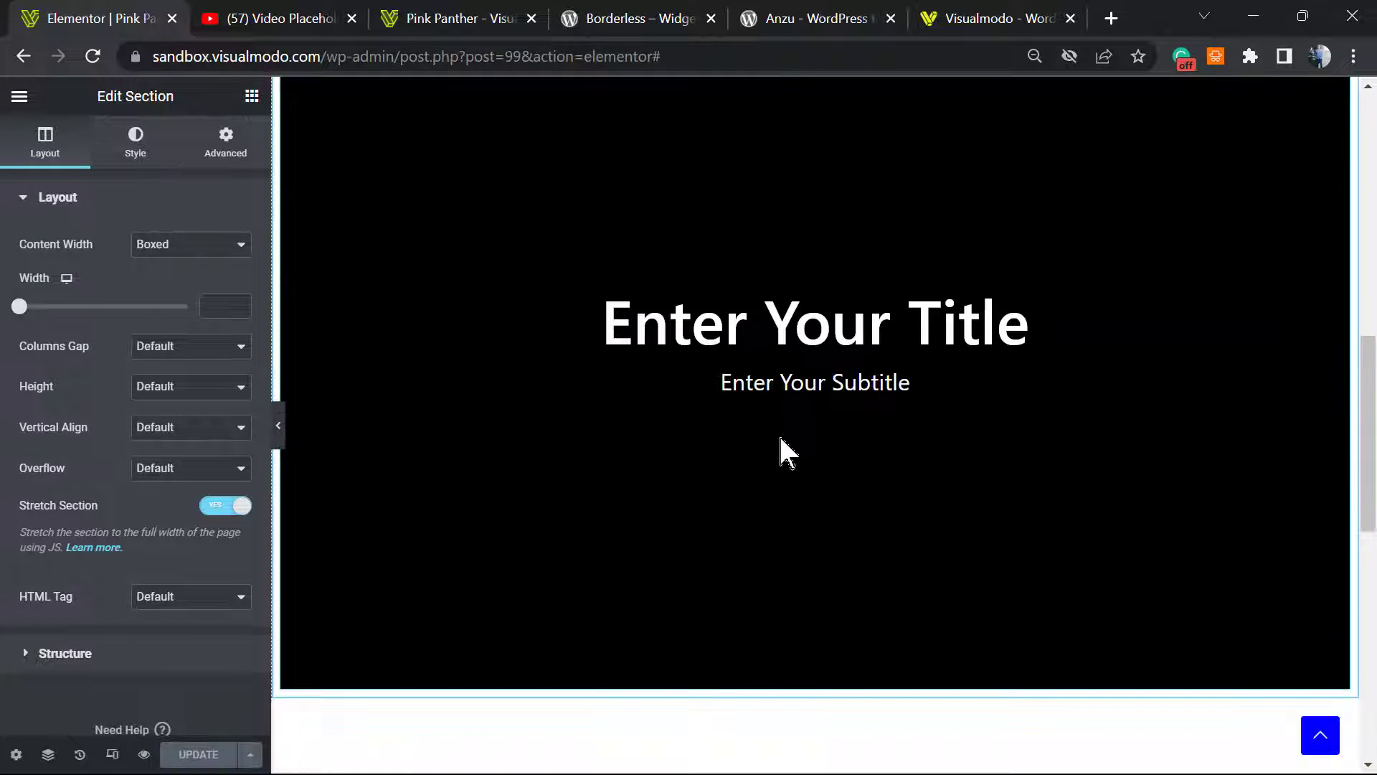
{"action": "scroll", "coordinate": [907, 492], "scroll_direction": "up", "scroll_amount": 9}
{"action": "scroll", "coordinate": [523, 337], "scroll_direction": "up", "scroll_amount": 4}
{"action": "scroll", "coordinate": [1085, 440], "scroll_direction": "down", "scroll_amount": 15}
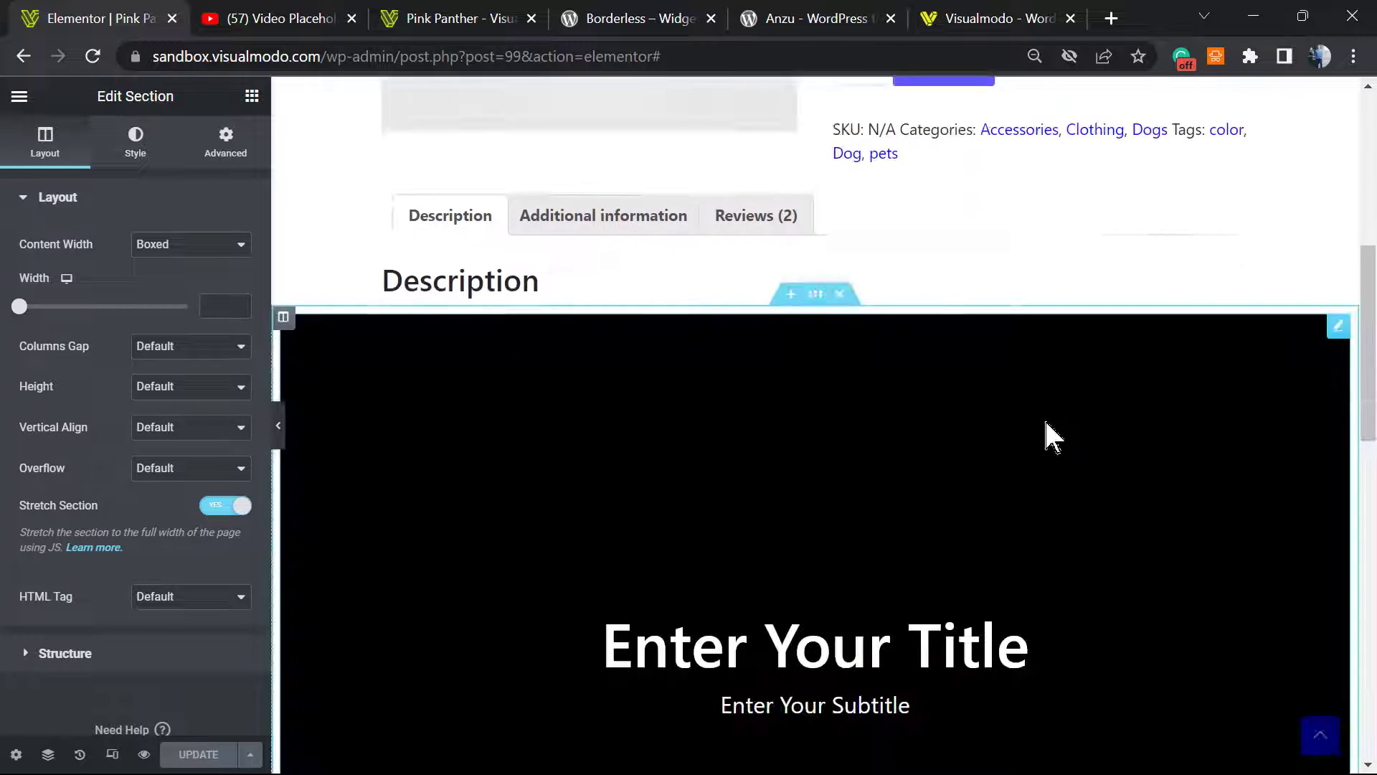
{"action": "scroll", "coordinate": [1033, 459], "scroll_direction": "up", "scroll_amount": 15}
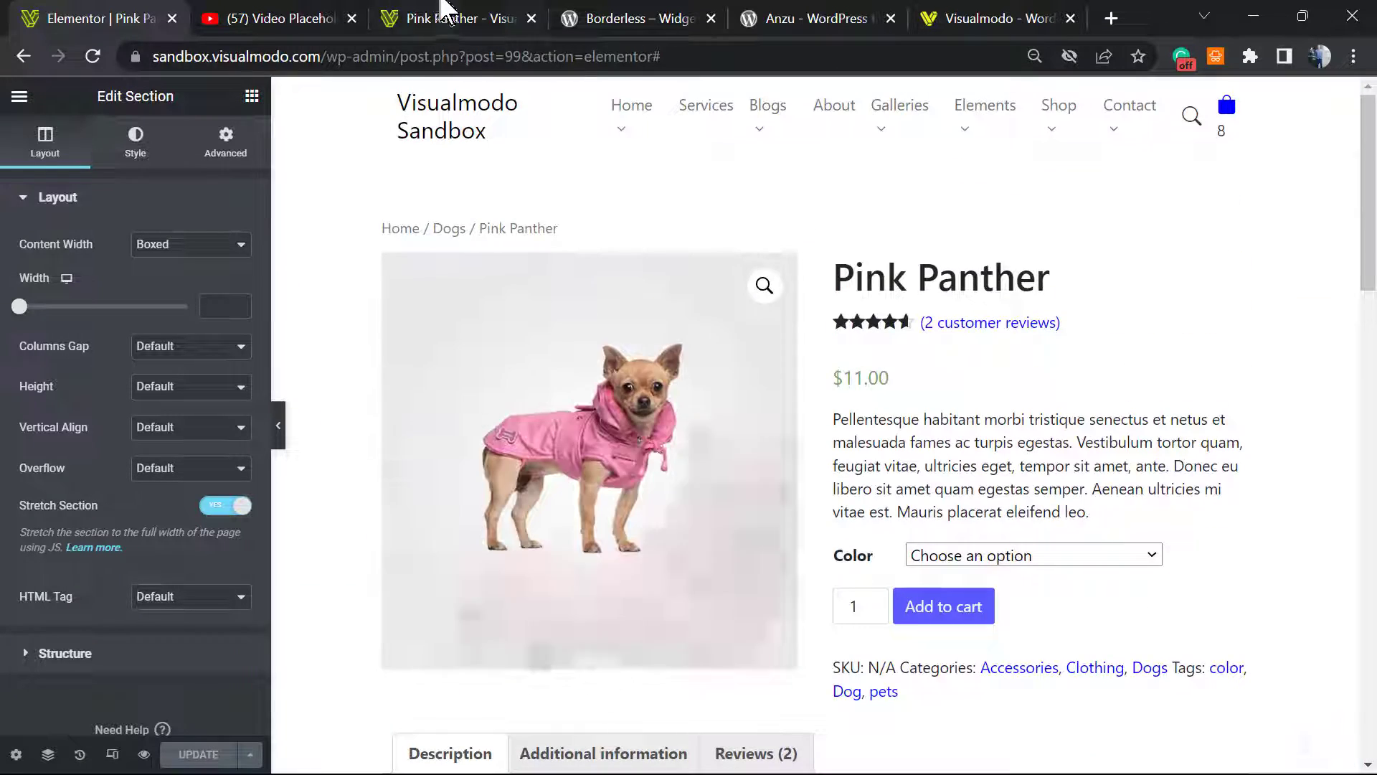
- Glance at the live Pink Panther page, then close the YouTube video tab
{"action": "left_click", "coordinate": [445, 9]}
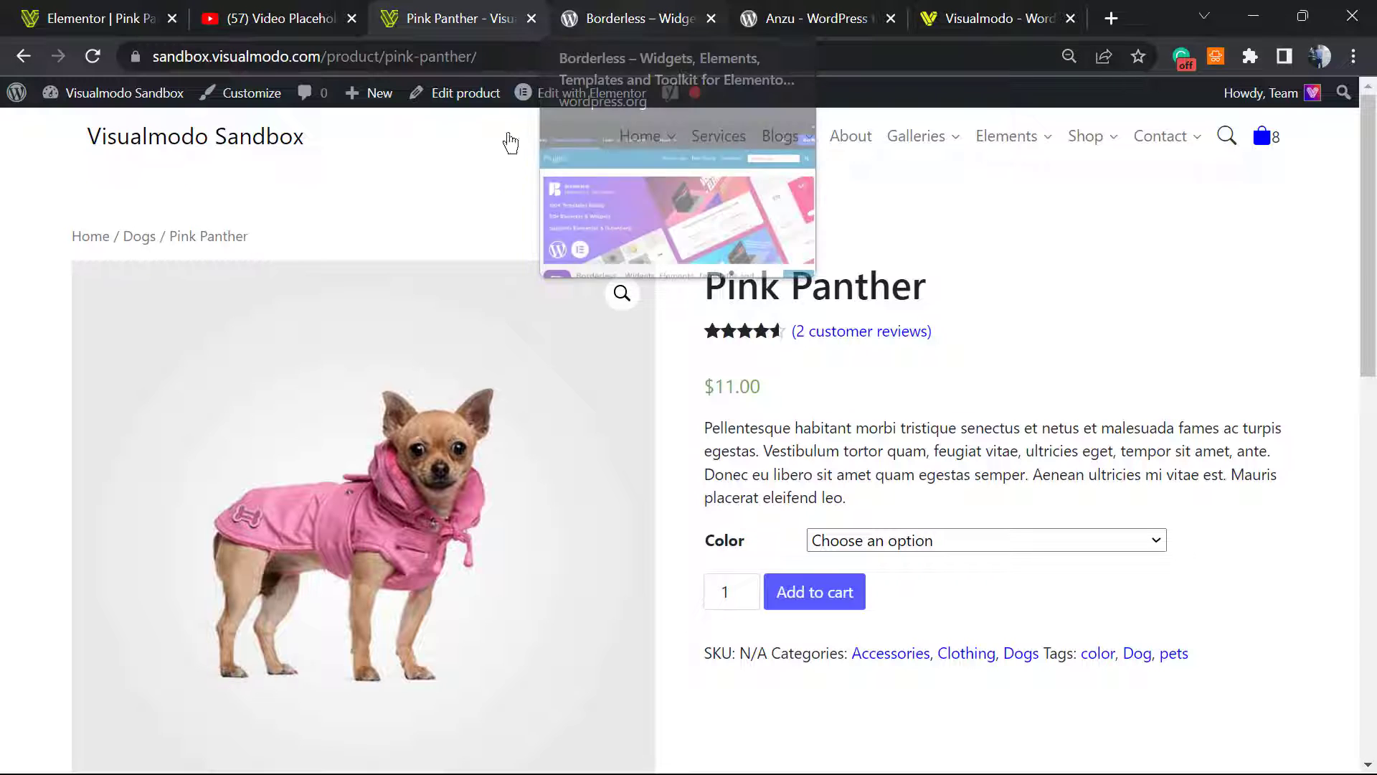
{"action": "left_click", "coordinate": [301, 10]}
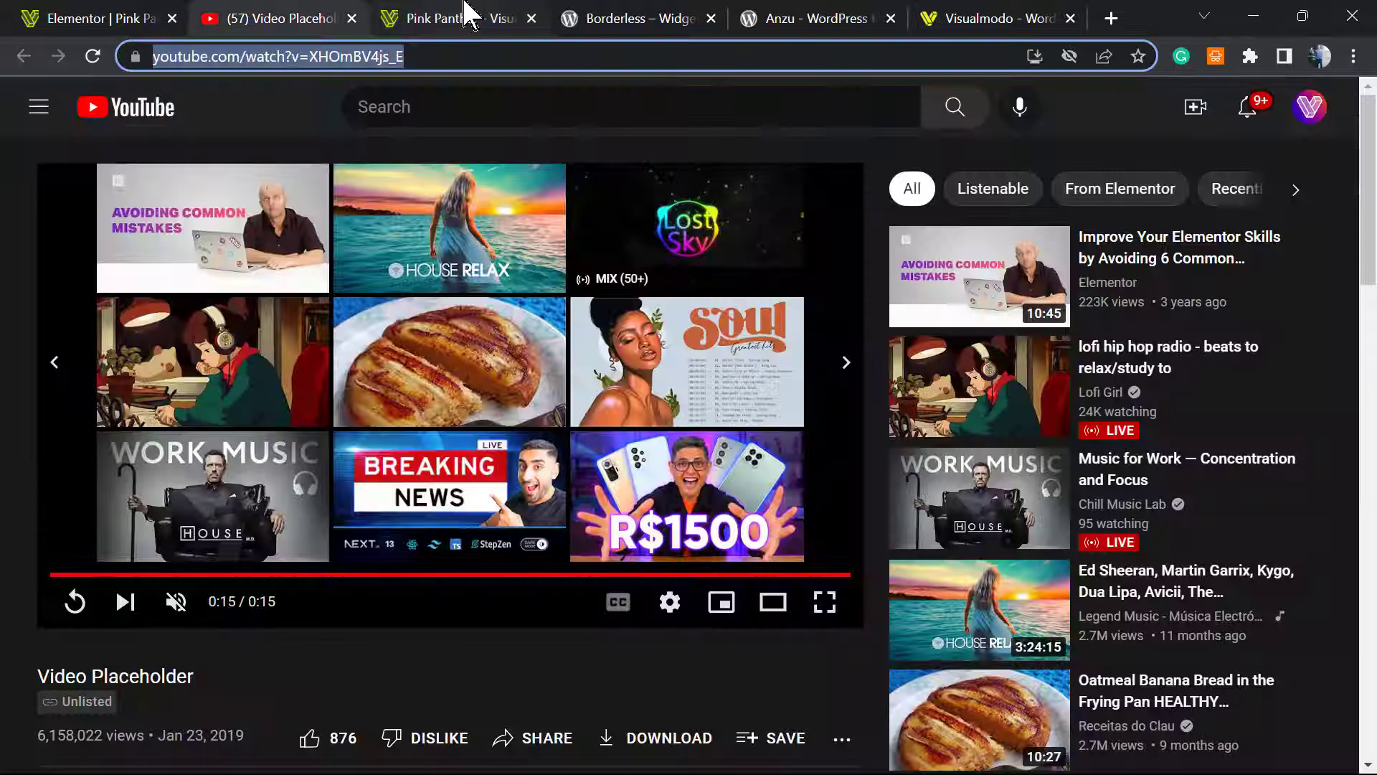
{"action": "left_click", "coordinate": [352, 18]}
- Look over the Borderless plugin page, selecting the title word Borderless
{"action": "left_click", "coordinate": [448, 11]}
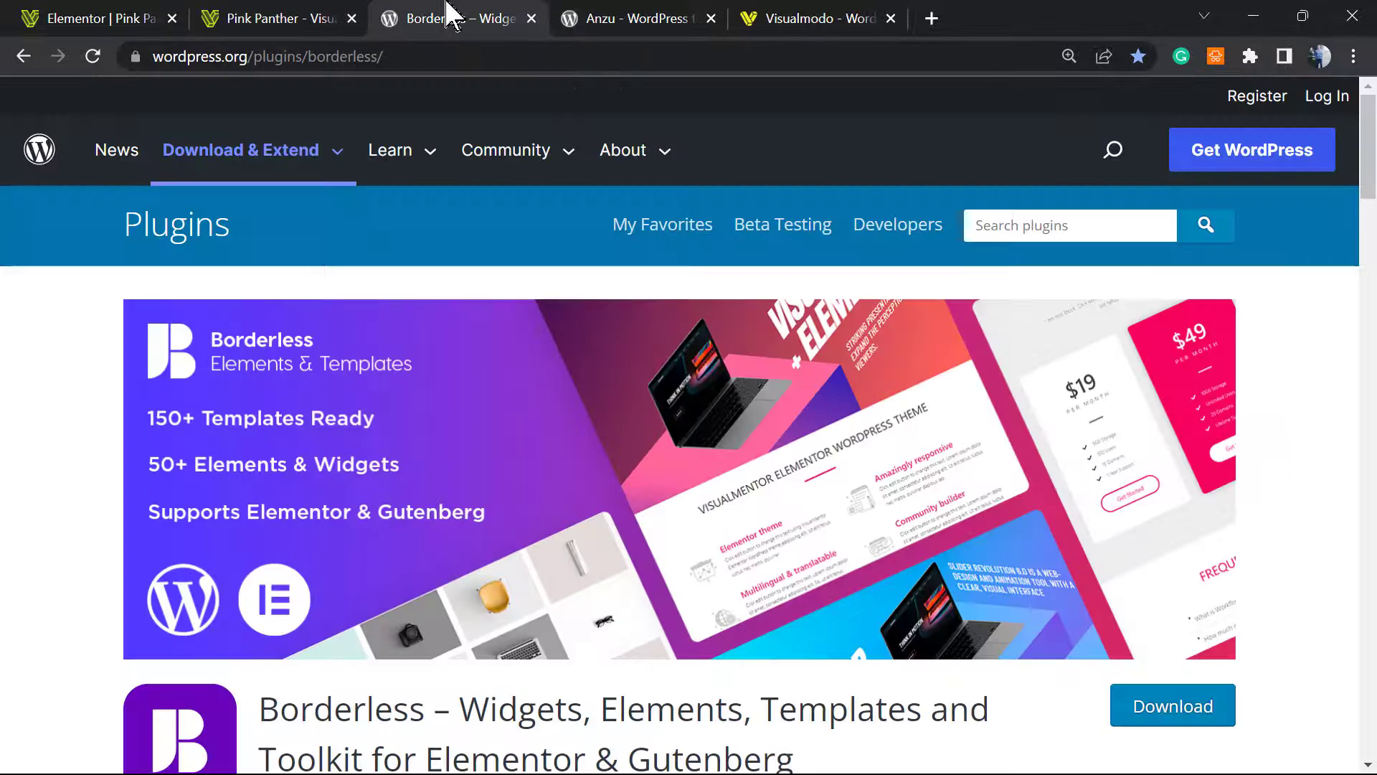
{"action": "scroll", "coordinate": [160, 354], "scroll_direction": "down", "scroll_amount": 3}
{"action": "double_click", "coordinate": [360, 492]}
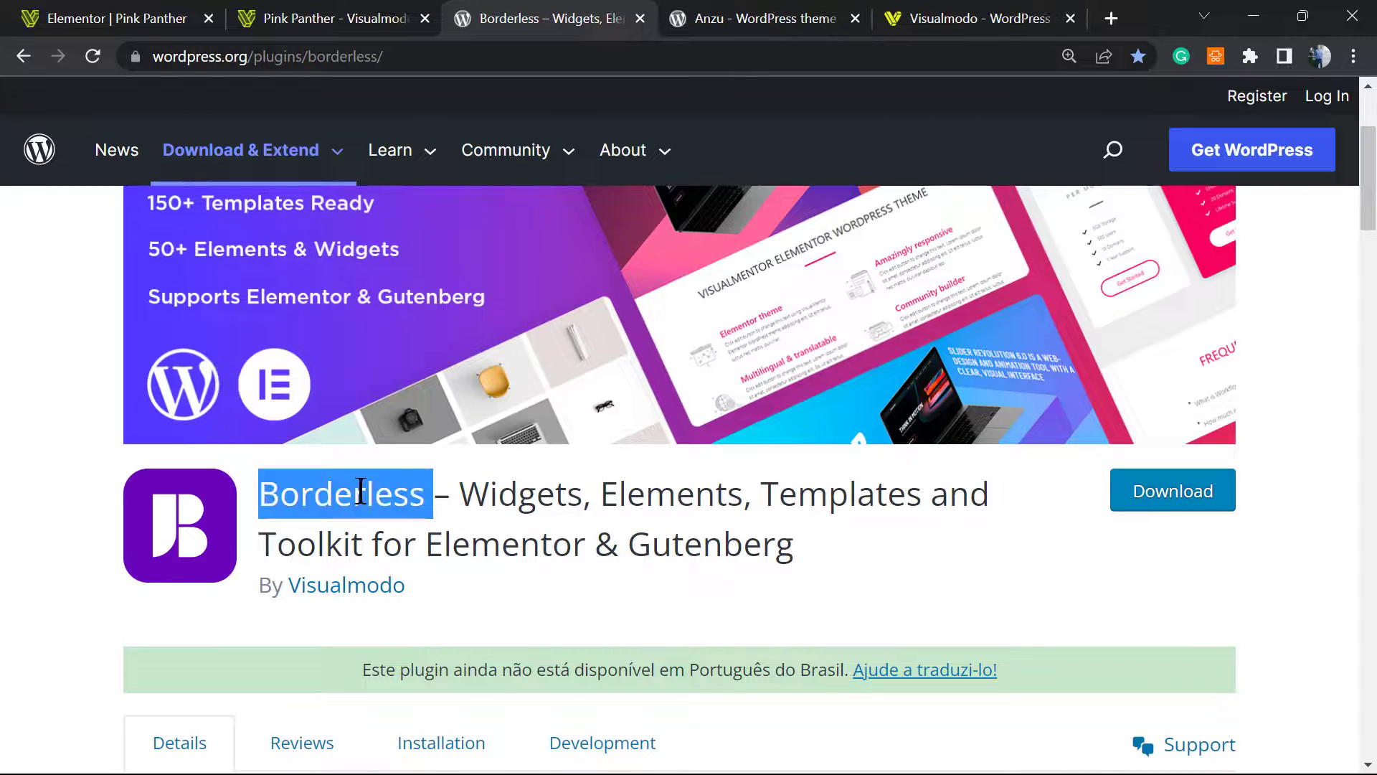
{"action": "left_click", "coordinate": [540, 495]}
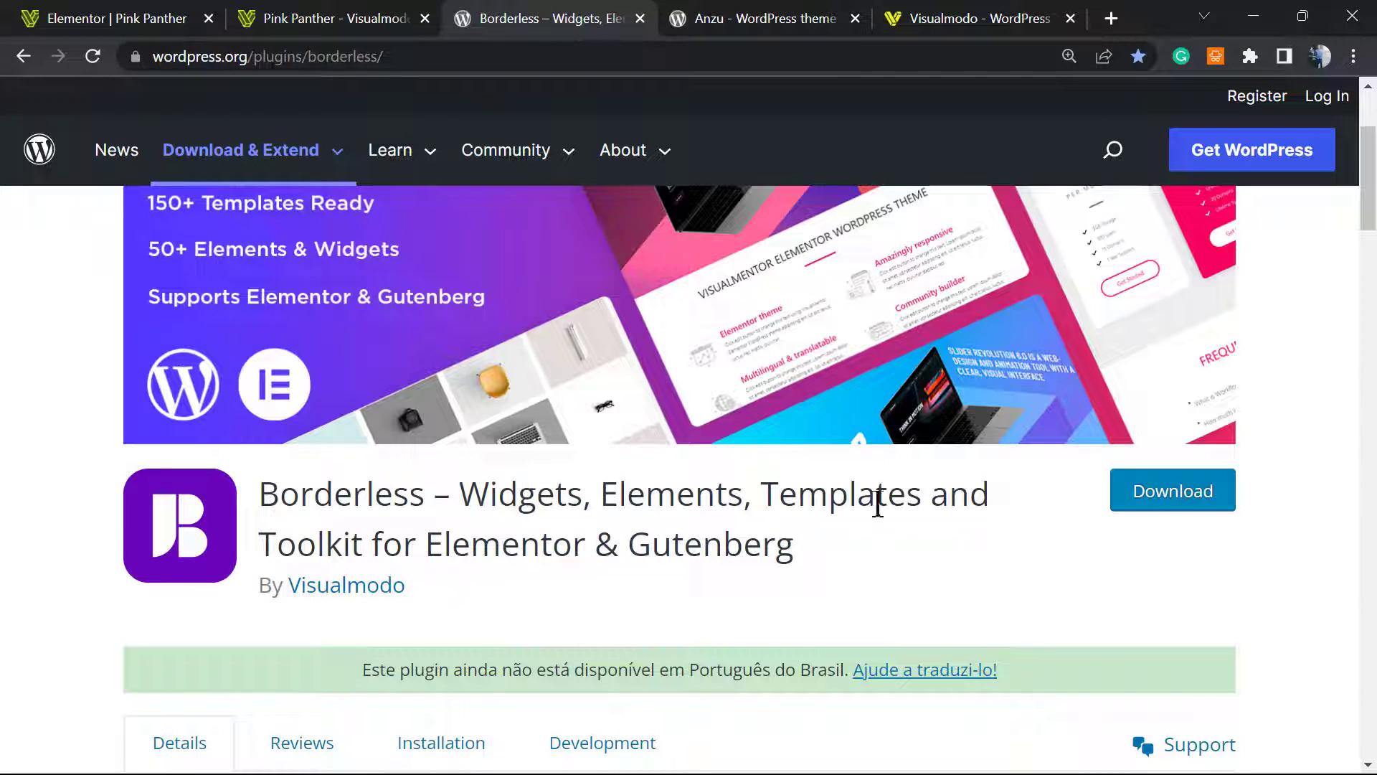
{"action": "scroll", "coordinate": [122, 363], "scroll_direction": "up", "scroll_amount": 2}
{"action": "scroll", "coordinate": [337, 420], "scroll_direction": "up", "scroll_amount": 2}
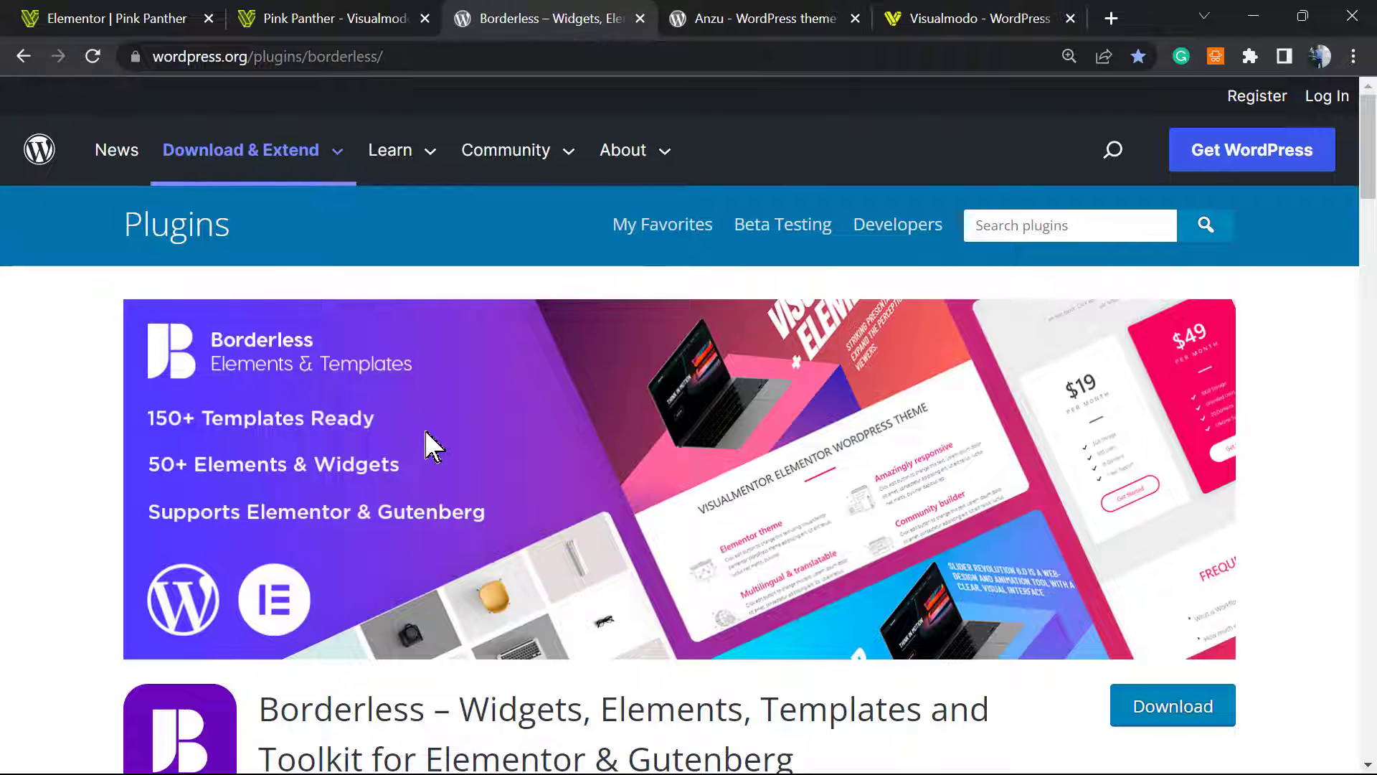
- Read the Anzu theme page details, selecting the theme name Anzu
{"action": "mouse_move", "coordinate": [567, 127]}
{"action": "left_click", "coordinate": [738, 16]}
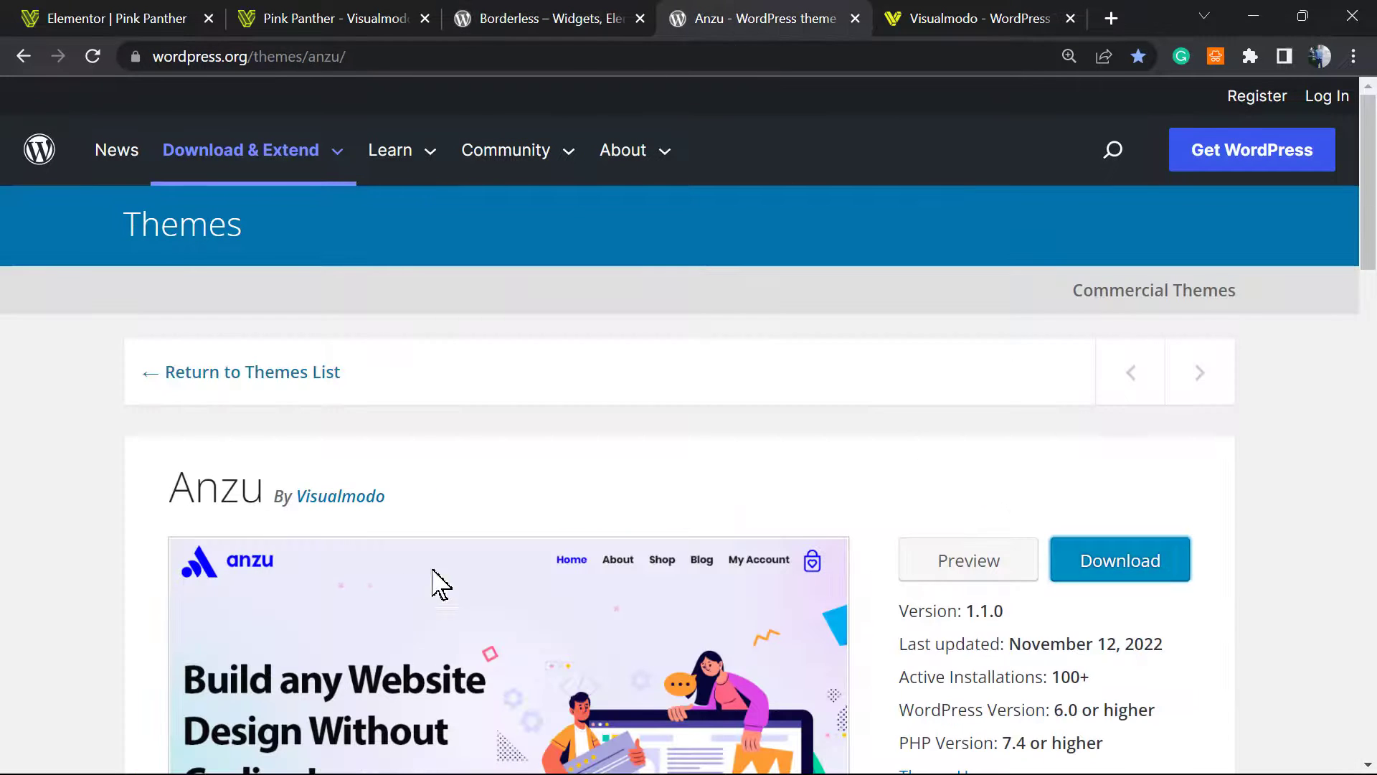
{"action": "scroll", "coordinate": [460, 574], "scroll_direction": "down", "scroll_amount": 3}
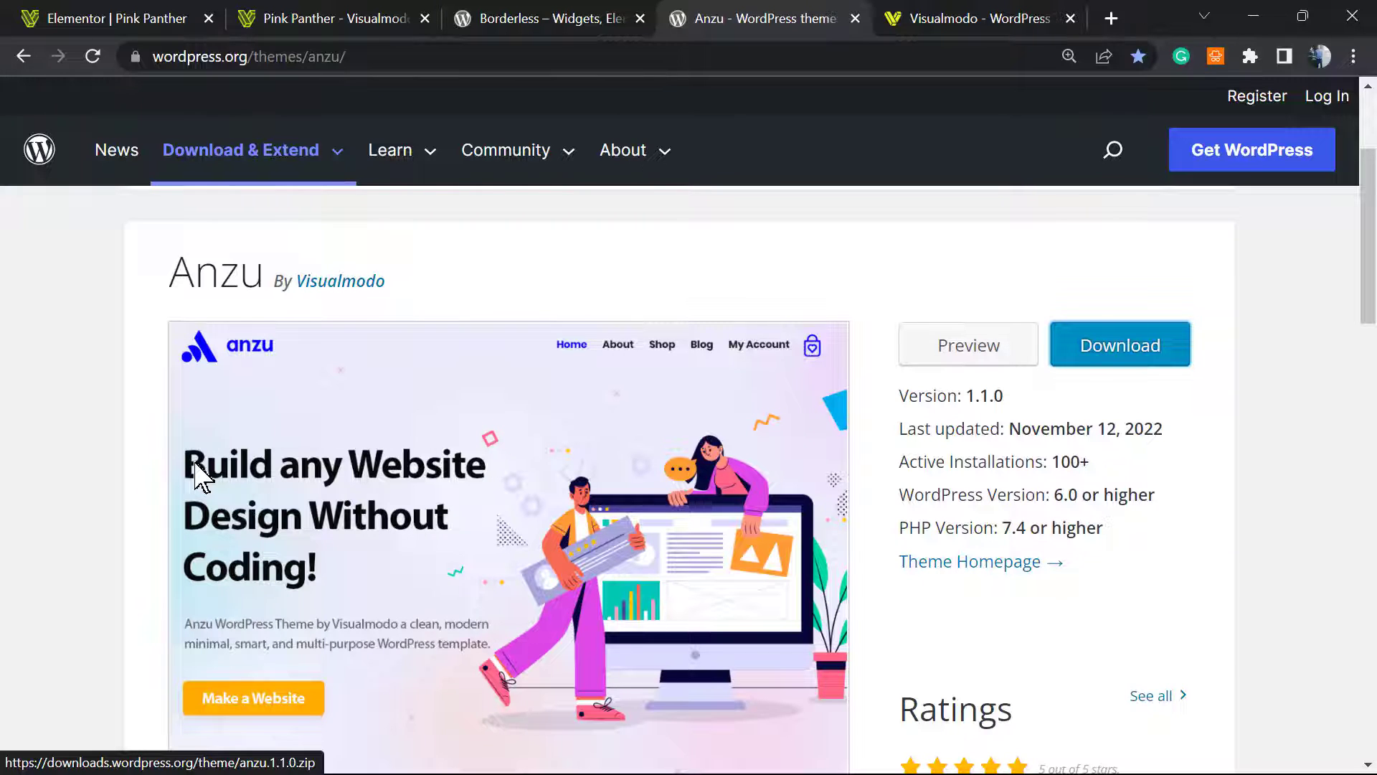
{"action": "double_click", "coordinate": [237, 280]}
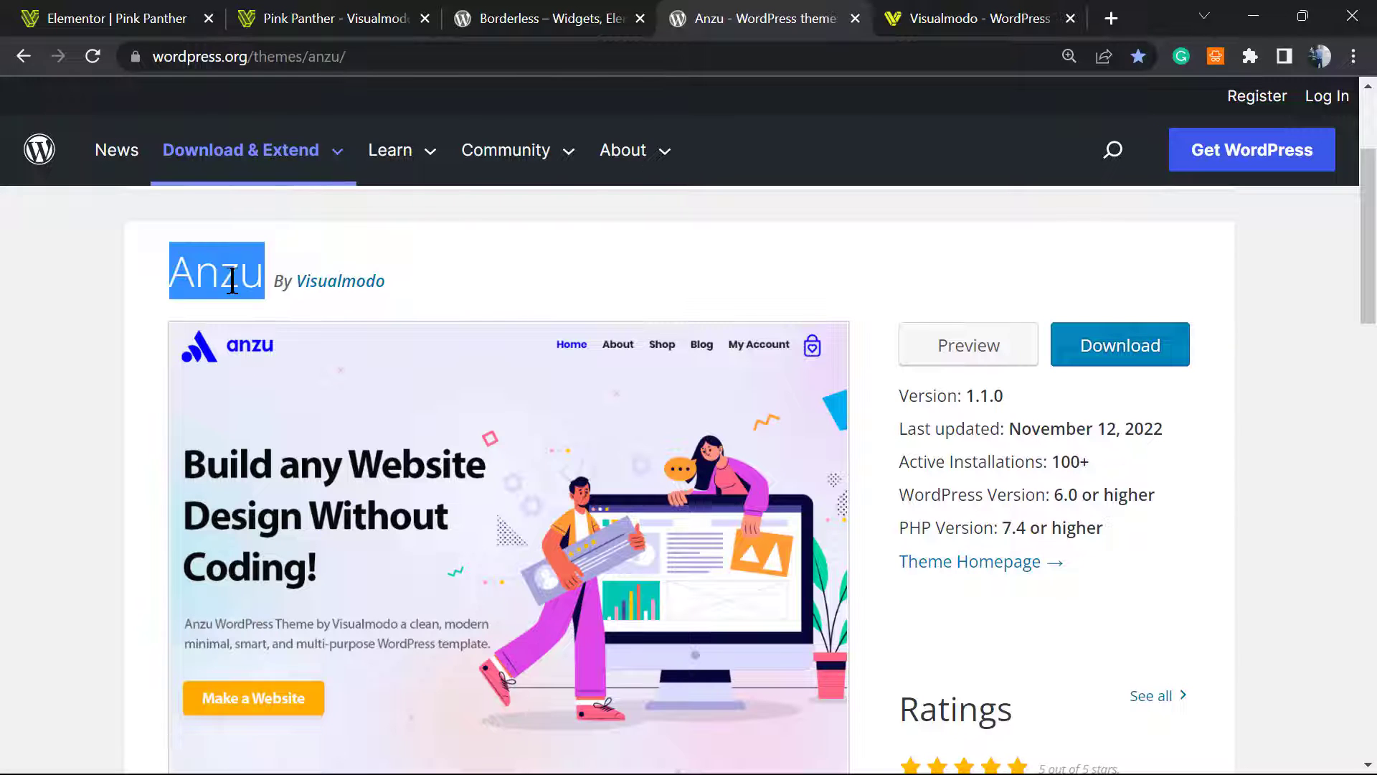
{"action": "scroll", "coordinate": [954, 500], "scroll_direction": "up", "scroll_amount": 3}
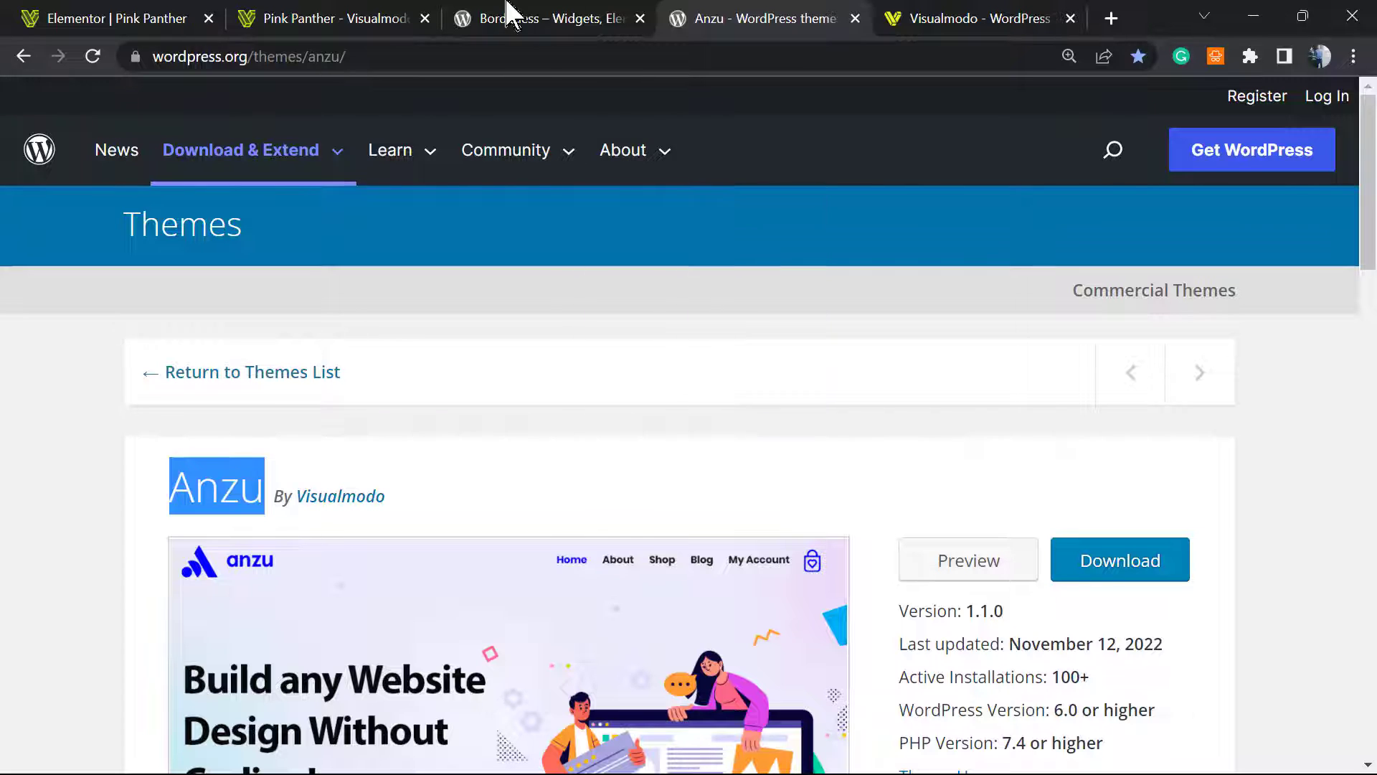
- Open Visualmodo's Templates Library and browse designs like Eco Food 2, Security, Ballet and Crossfit
{"action": "left_click", "coordinate": [962, 10]}
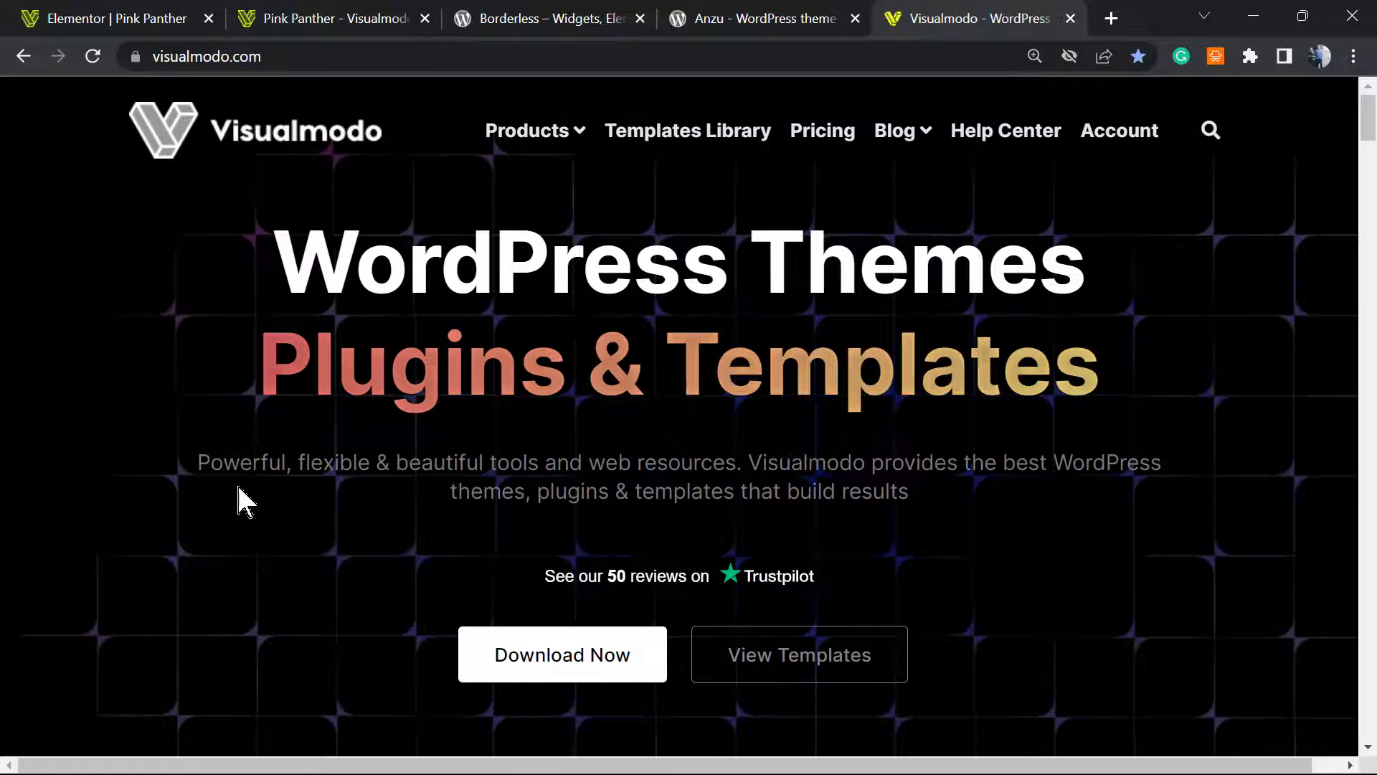
{"action": "left_click", "coordinate": [671, 136]}
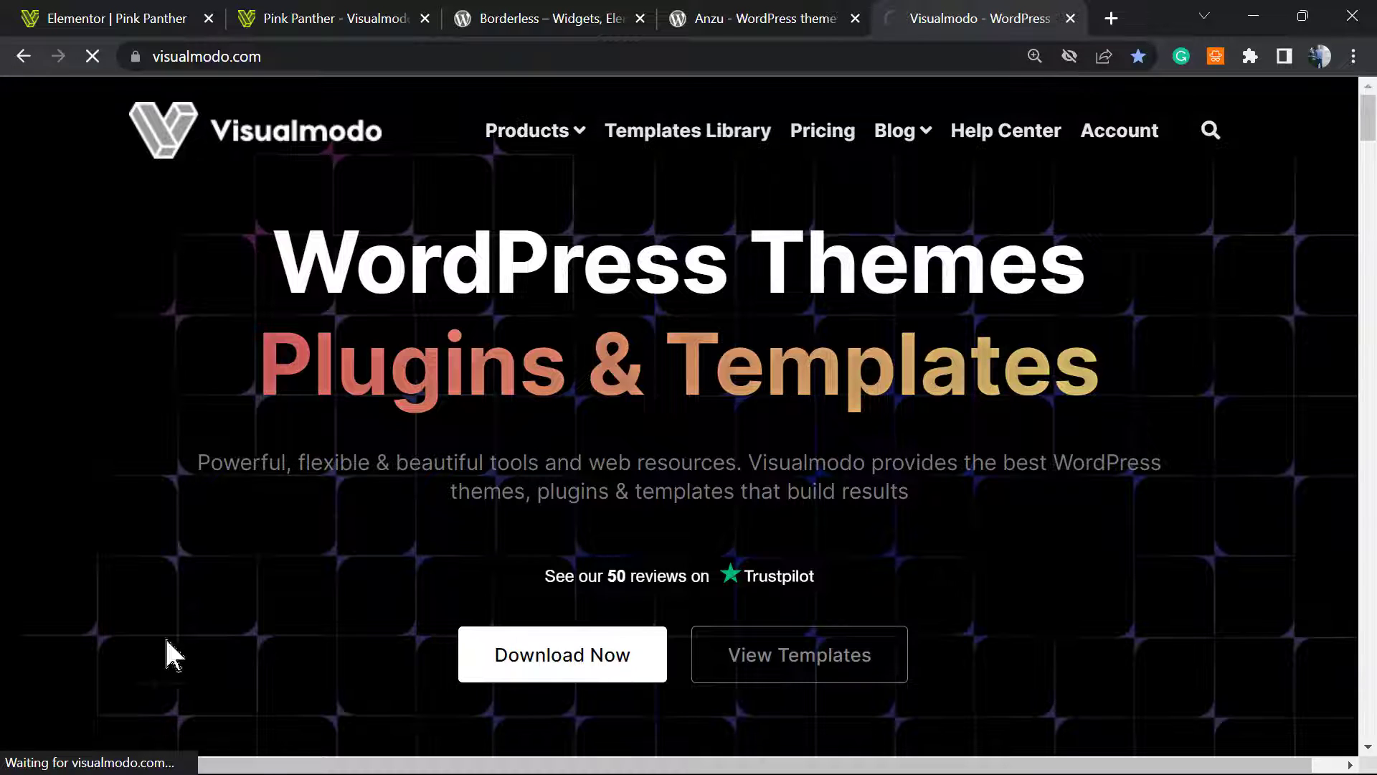
{"action": "scroll", "coordinate": [359, 495], "scroll_direction": "down", "scroll_amount": 5}
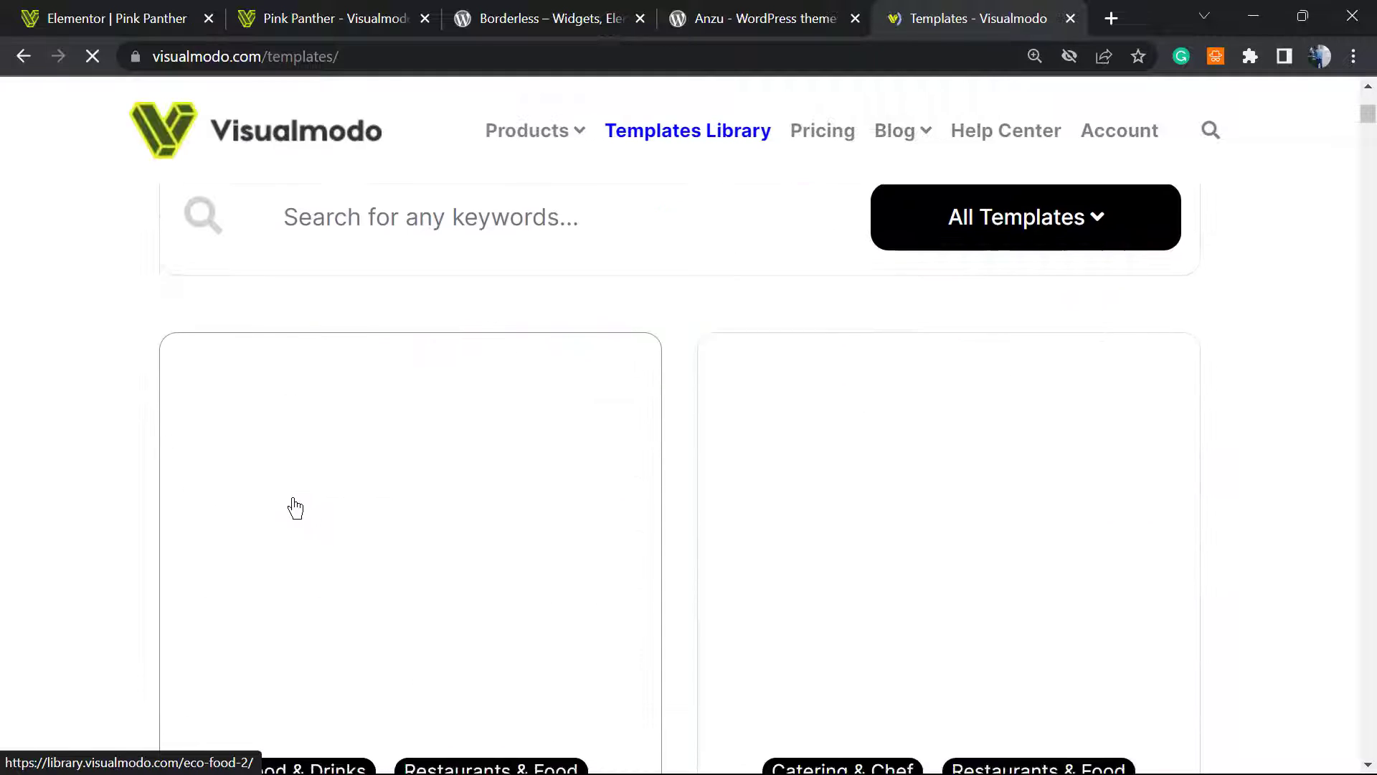
{"action": "scroll", "coordinate": [97, 467], "scroll_direction": "down", "scroll_amount": 14}
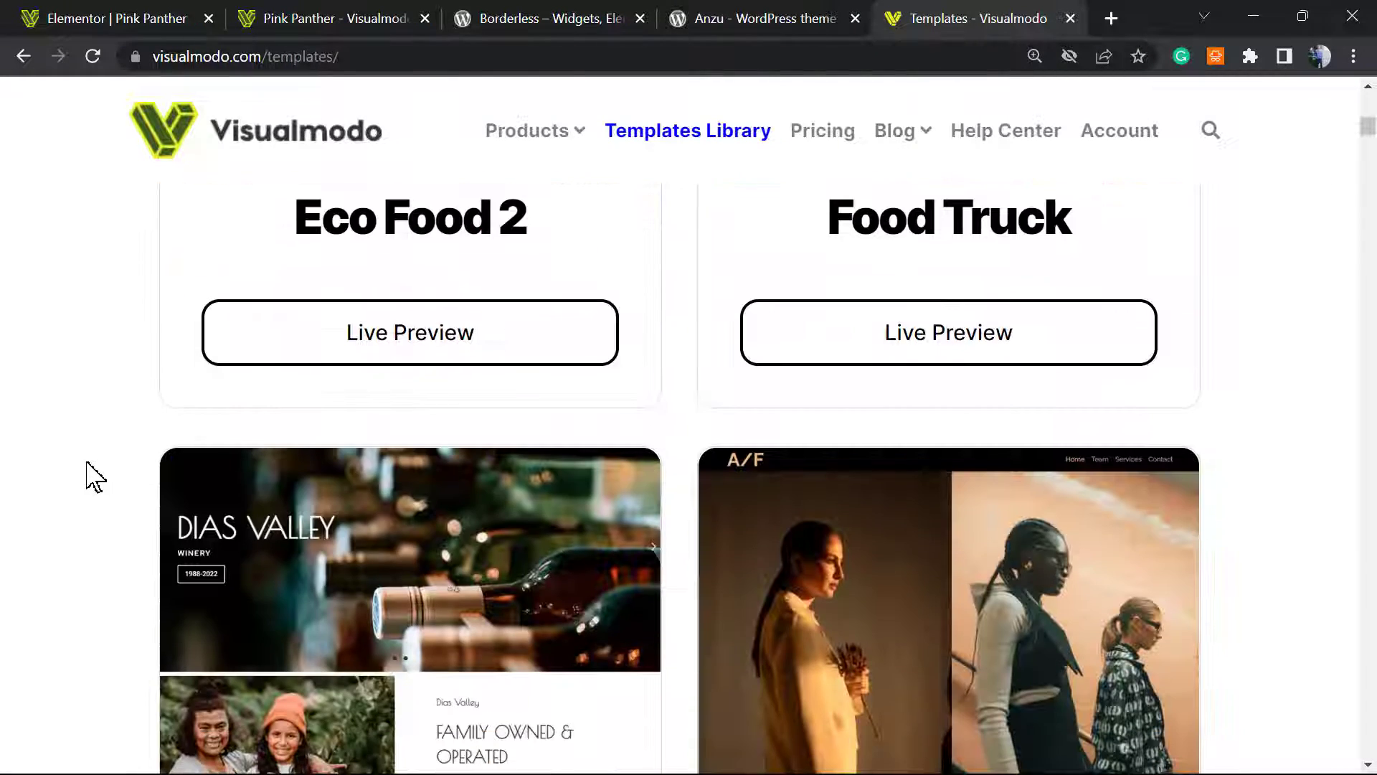
{"action": "scroll", "coordinate": [94, 480], "scroll_direction": "down", "scroll_amount": 6}
{"action": "scroll", "coordinate": [89, 490], "scroll_direction": "down", "scroll_amount": 12}
{"action": "scroll", "coordinate": [89, 495], "scroll_direction": "down", "scroll_amount": 14}
{"action": "scroll", "coordinate": [87, 510], "scroll_direction": "down", "scroll_amount": 15}
{"action": "scroll", "coordinate": [80, 529], "scroll_direction": "down", "scroll_amount": 10}
{"action": "scroll", "coordinate": [68, 528], "scroll_direction": "down", "scroll_amount": 5}
{"action": "scroll", "coordinate": [72, 529], "scroll_direction": "down", "scroll_amount": 7}
{"action": "scroll", "coordinate": [72, 528], "scroll_direction": "down", "scroll_amount": 15}
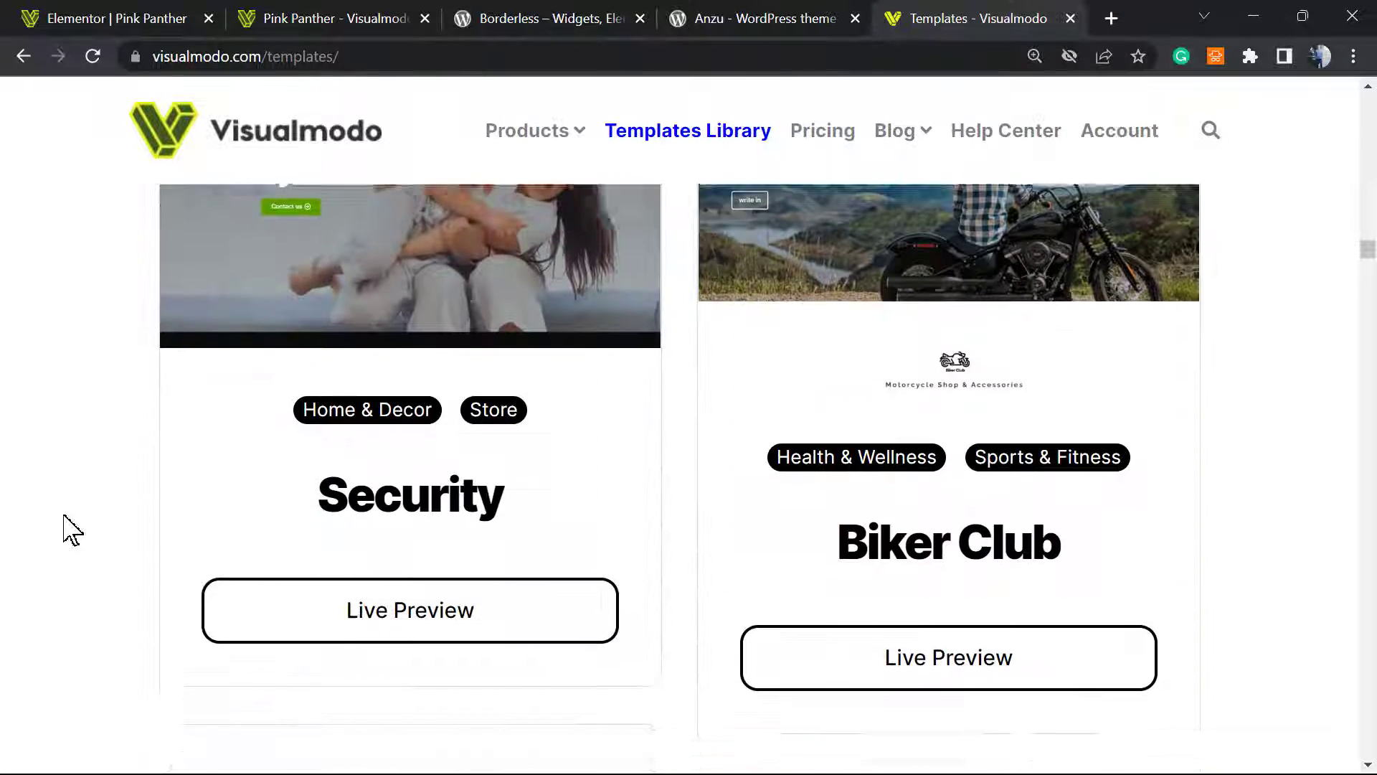
{"action": "scroll", "coordinate": [72, 529], "scroll_direction": "down", "scroll_amount": 7}
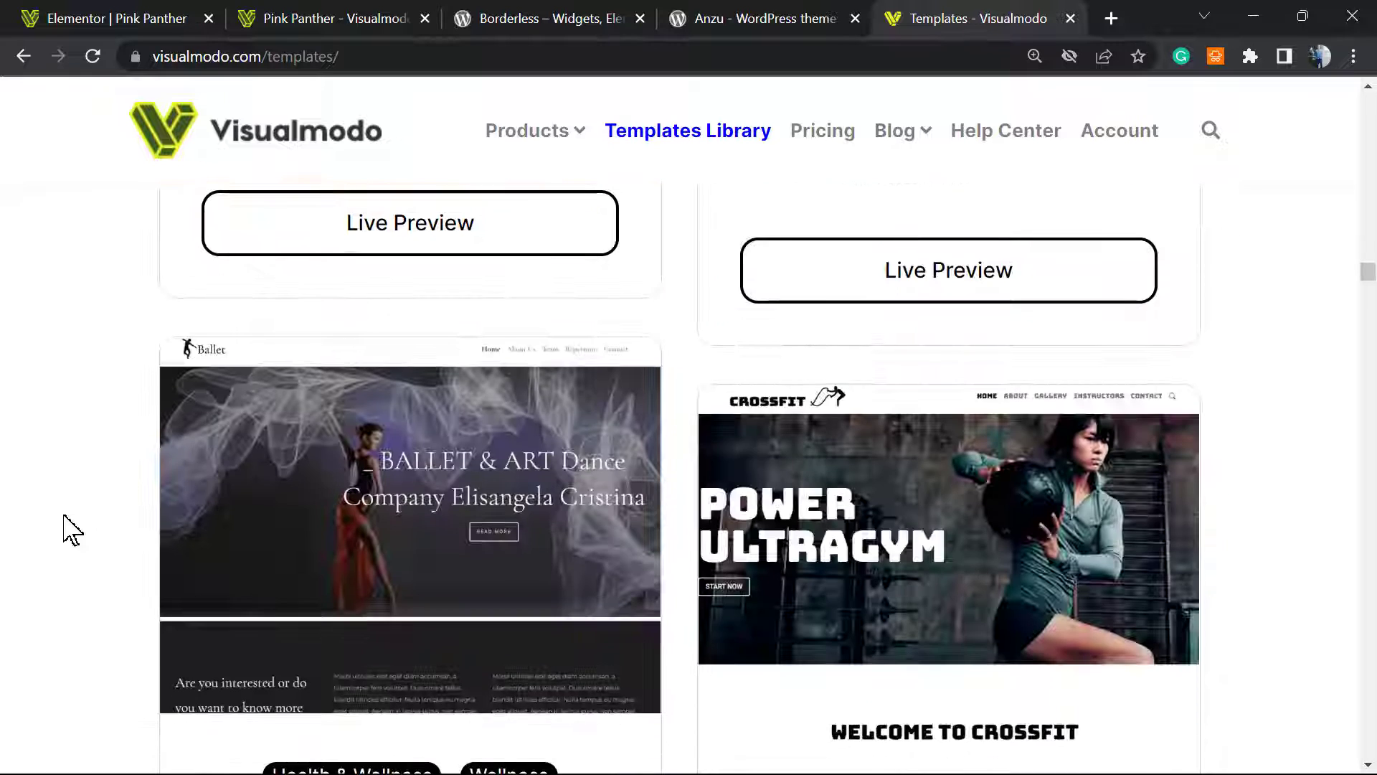